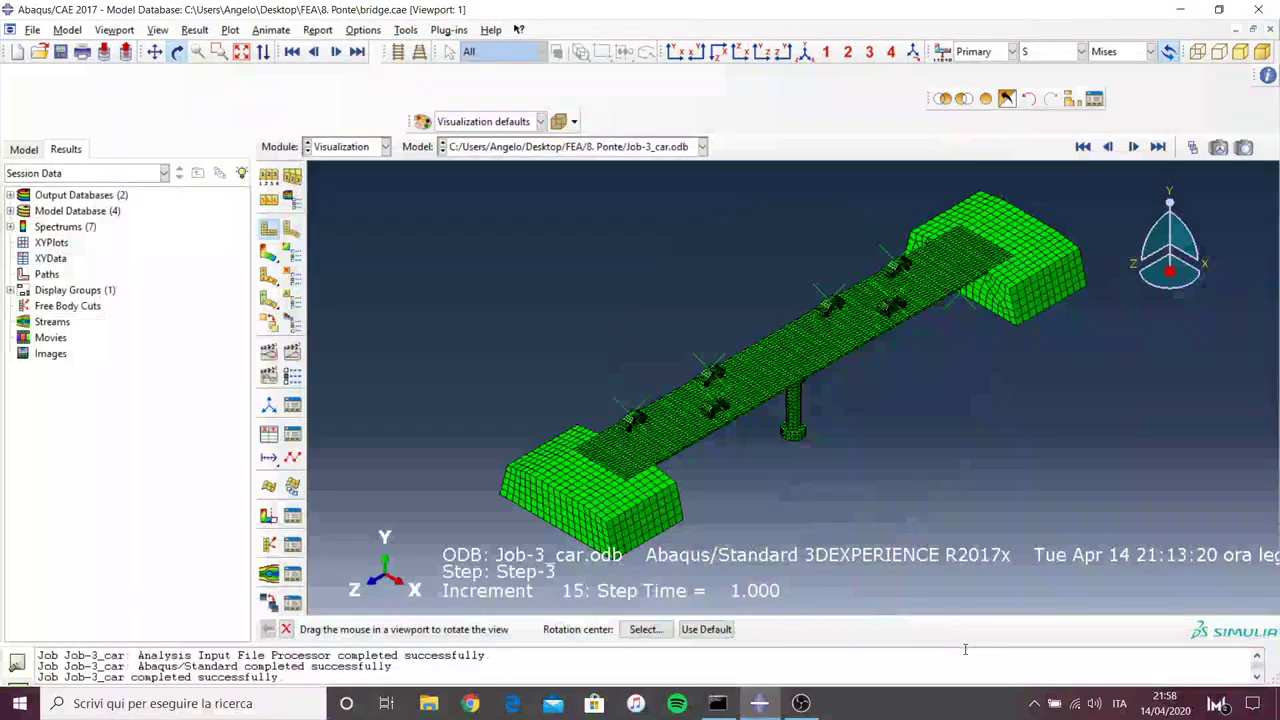
Orbit the bridge to a diagonal view and show the S, Mises contour on the deformed shape
click(1033, 703)
click(1033, 703)
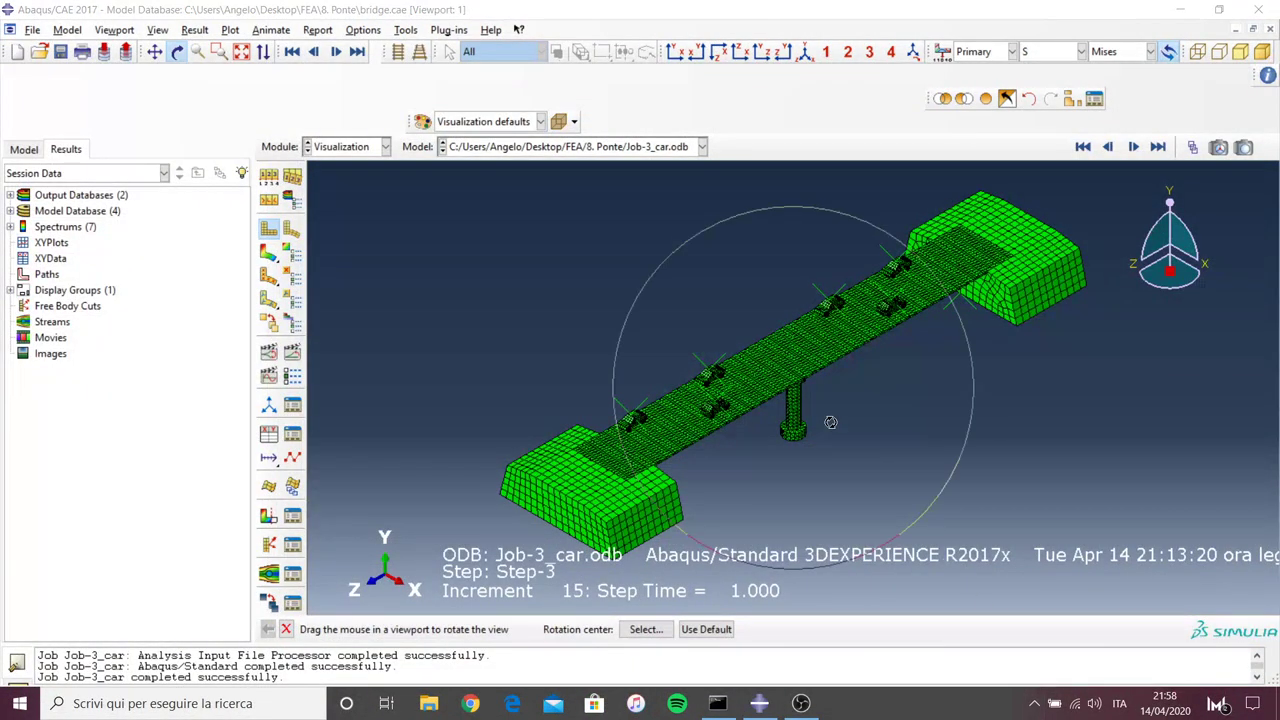
drag(831, 422, 832, 363)
mouse_move(746, 409)
mouse_down()
mouse_move(822, 433)
mouse_move(430, 331)
mouse_up()
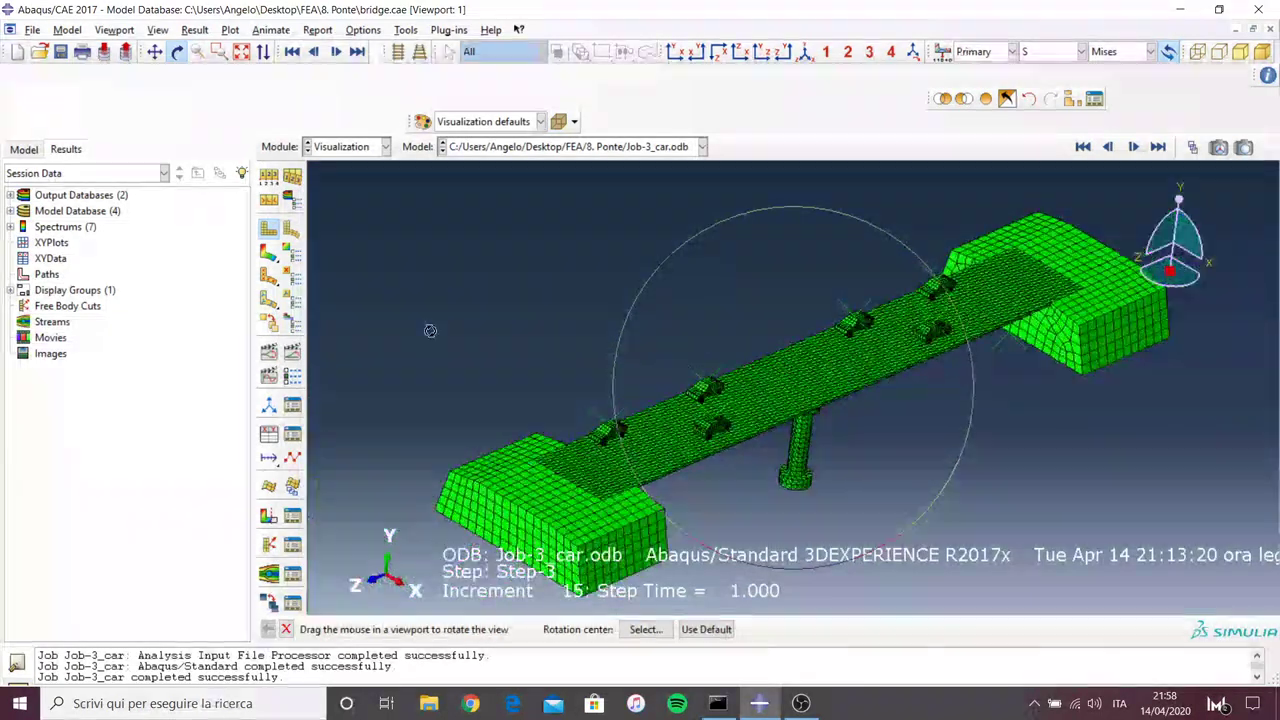
click(270, 253)
mouse_move(819, 430)
mouse_down()
mouse_move(830, 421)
mouse_move(785, 393)
mouse_move(818, 444)
mouse_move(833, 444)
mouse_move(828, 432)
mouse_up()
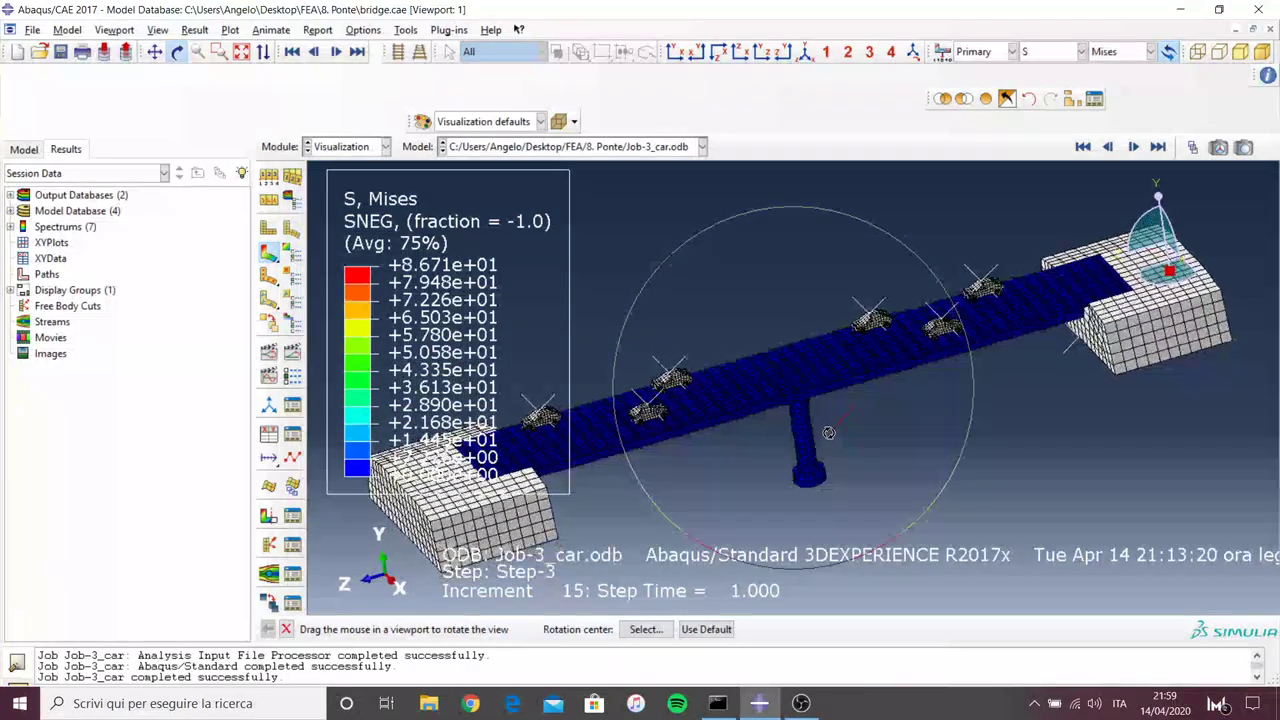
Snap the bridge to a front elevation, fine-tune its orientation, and bring up Common Plot Options
drag(702, 441, 734, 405)
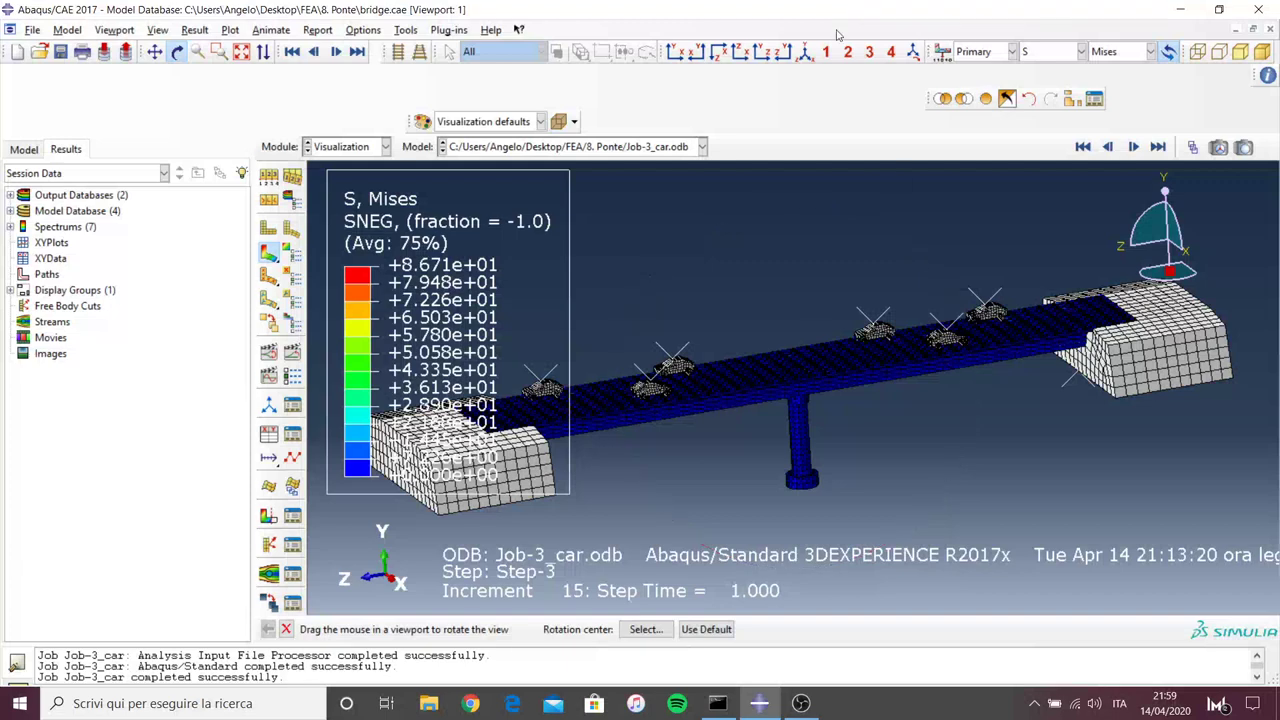
click(786, 57)
drag(1103, 317, 646, 323)
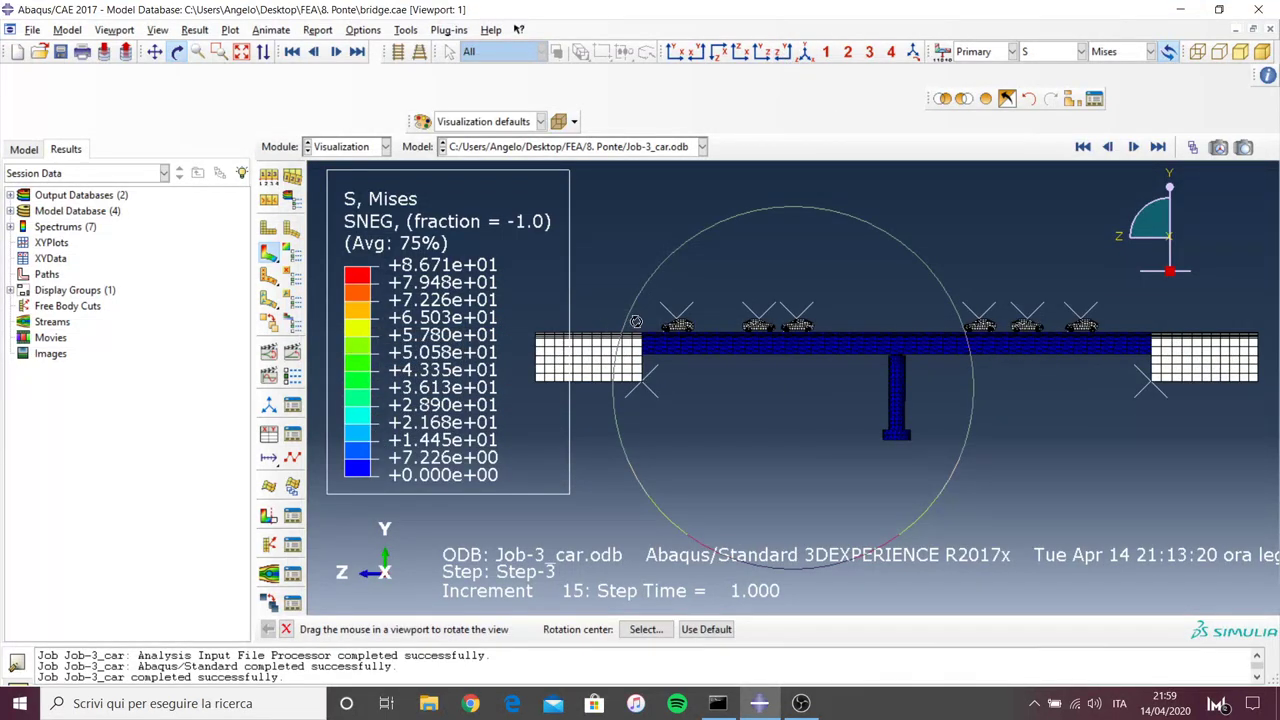
drag(882, 274, 857, 278)
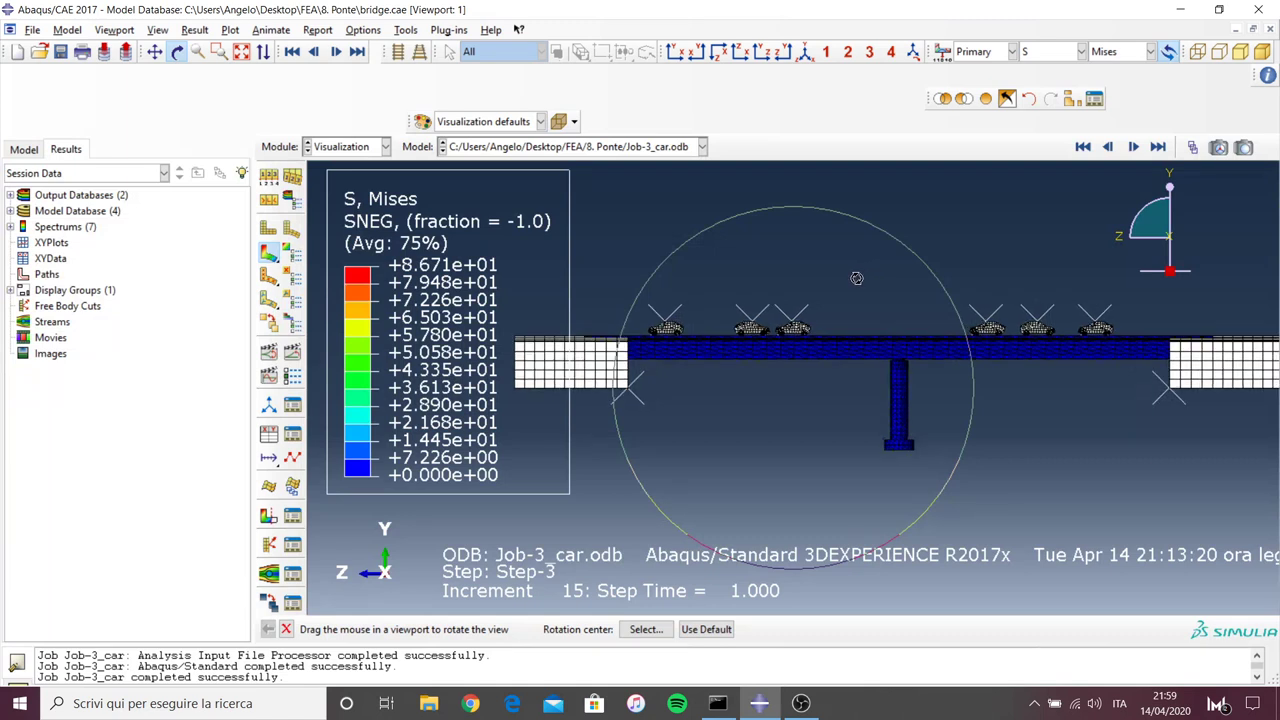
click(270, 176)
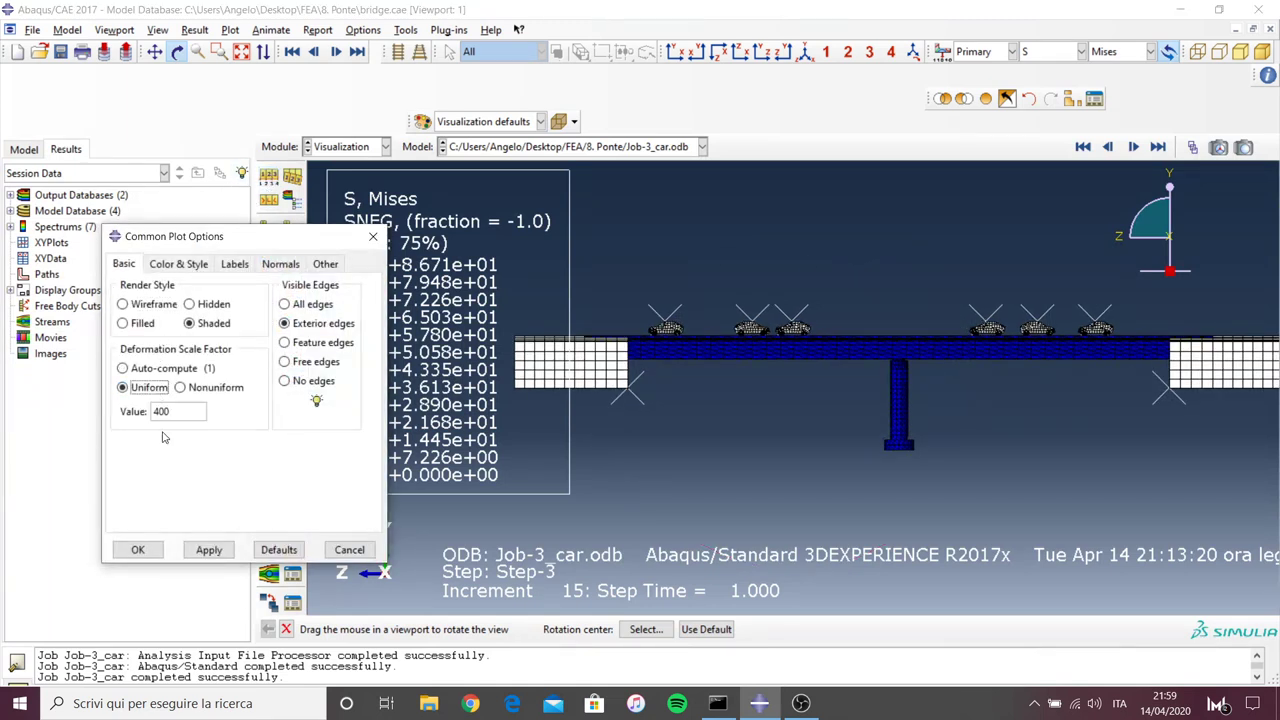
Apply a uniform deformation scale of 400 and view the sagging deck in front elevation
click(210, 553)
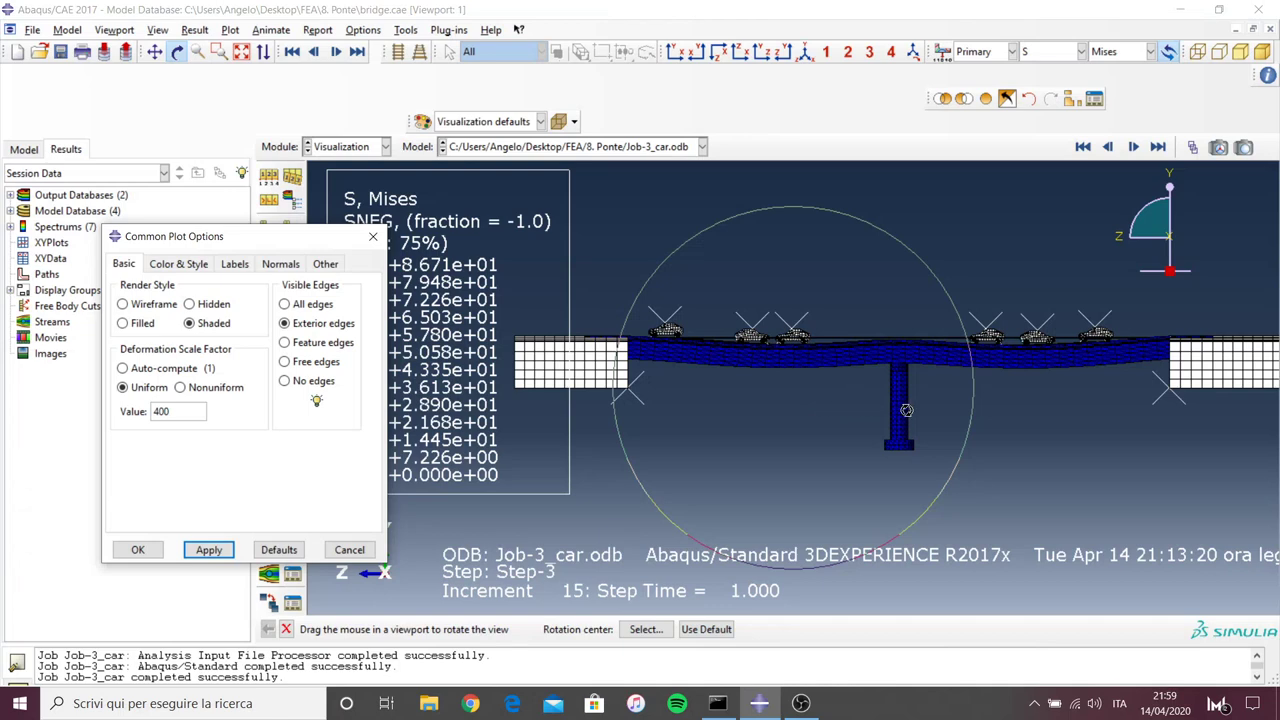
mouse_move(906, 410)
mouse_down()
mouse_move(832, 336)
mouse_move(823, 383)
mouse_up()
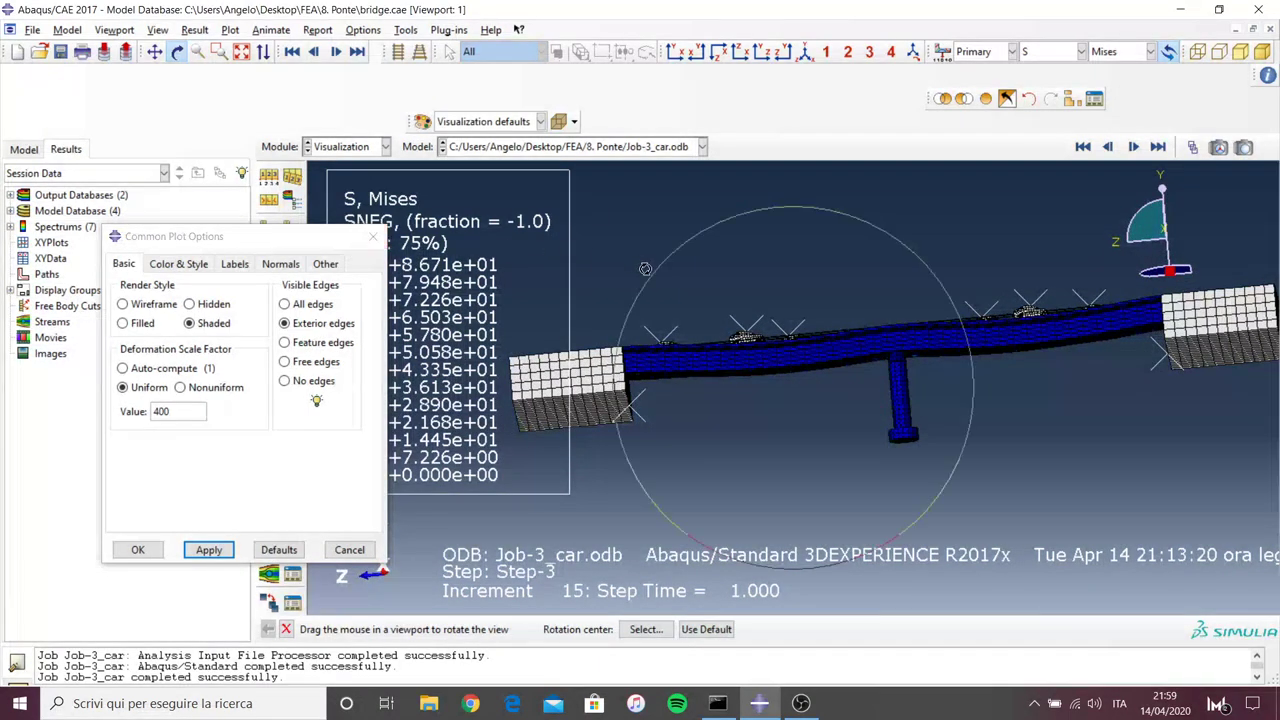
click(783, 52)
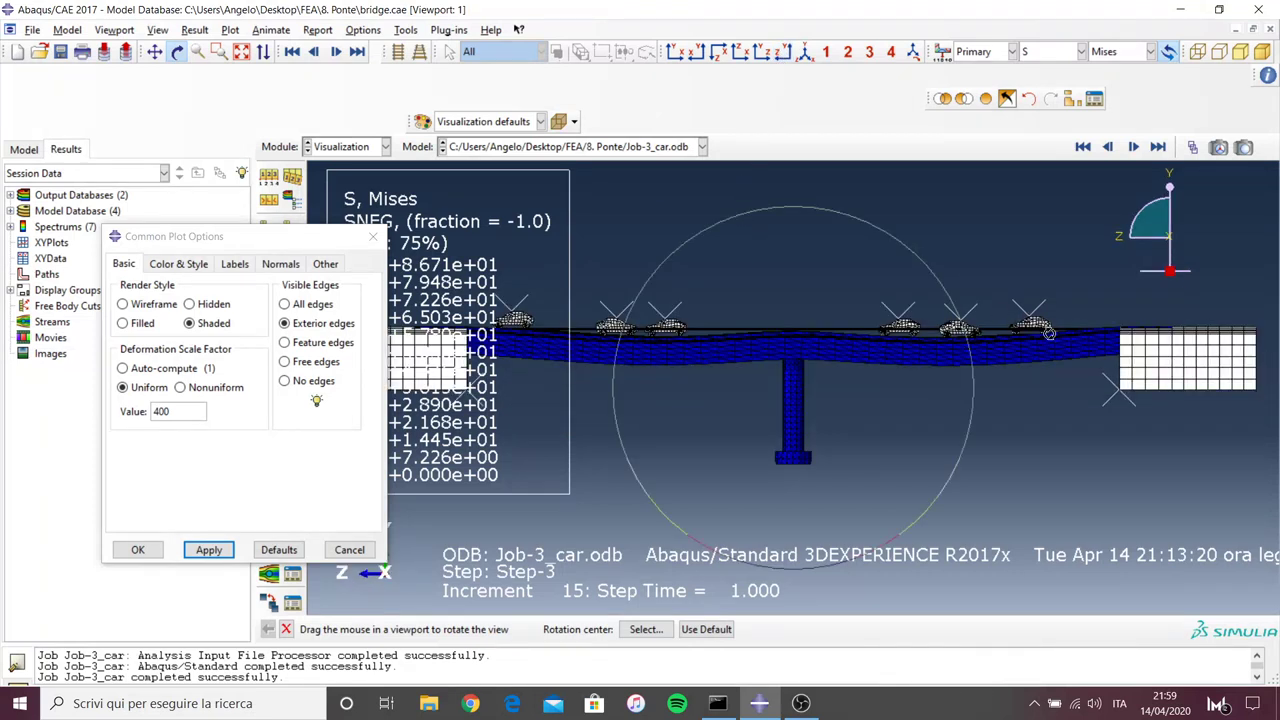
drag(1049, 333, 1029, 338)
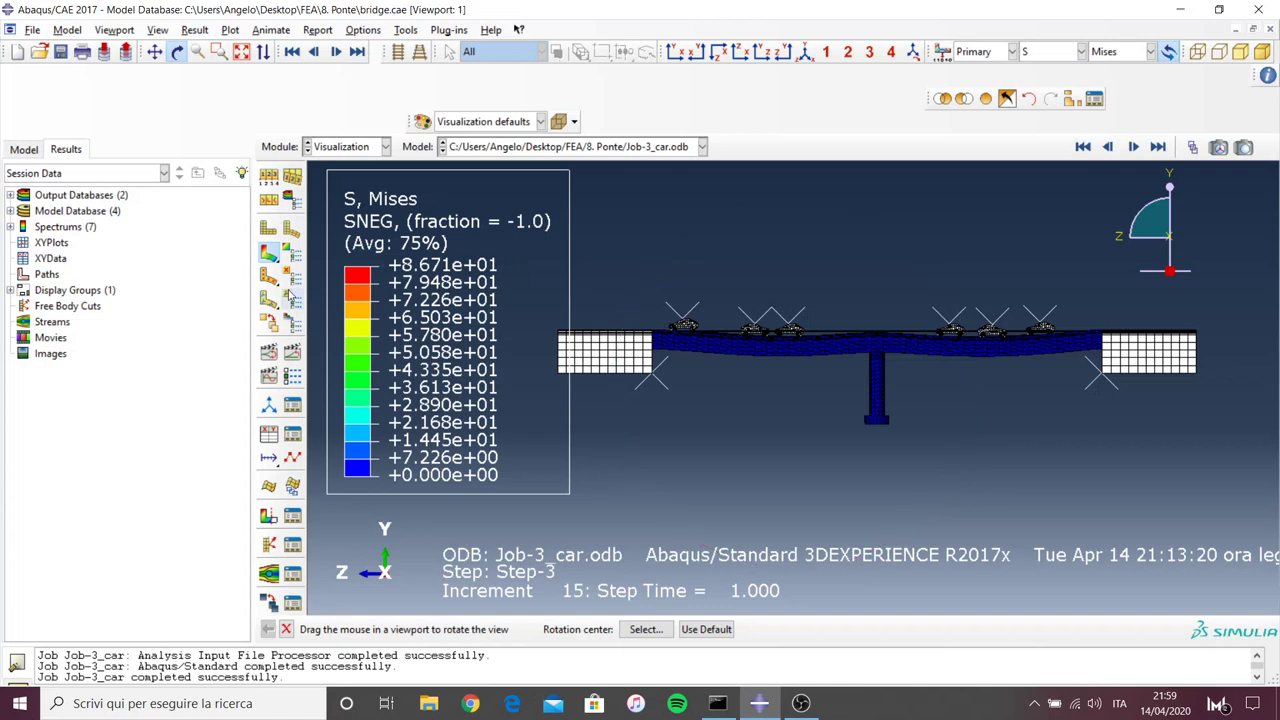
Set the contour limit maximum to 5 and rotate to inspect the recoloured deck
click(293, 256)
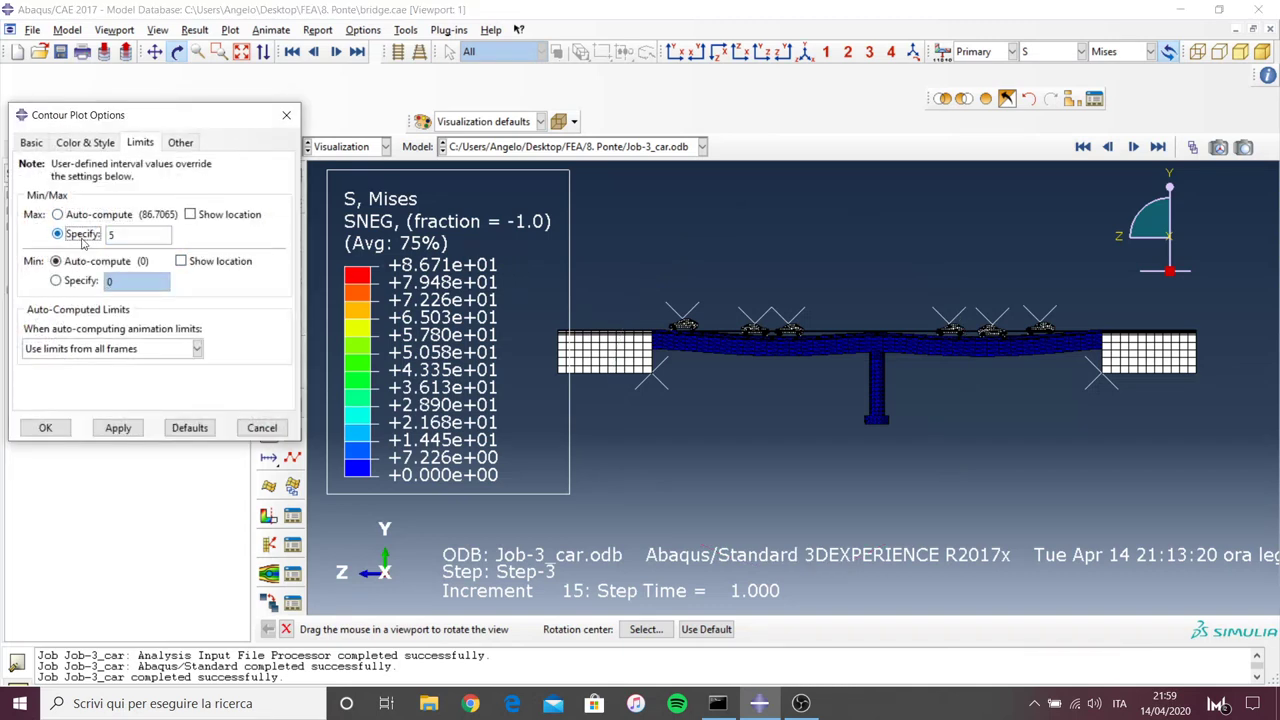
click(118, 428)
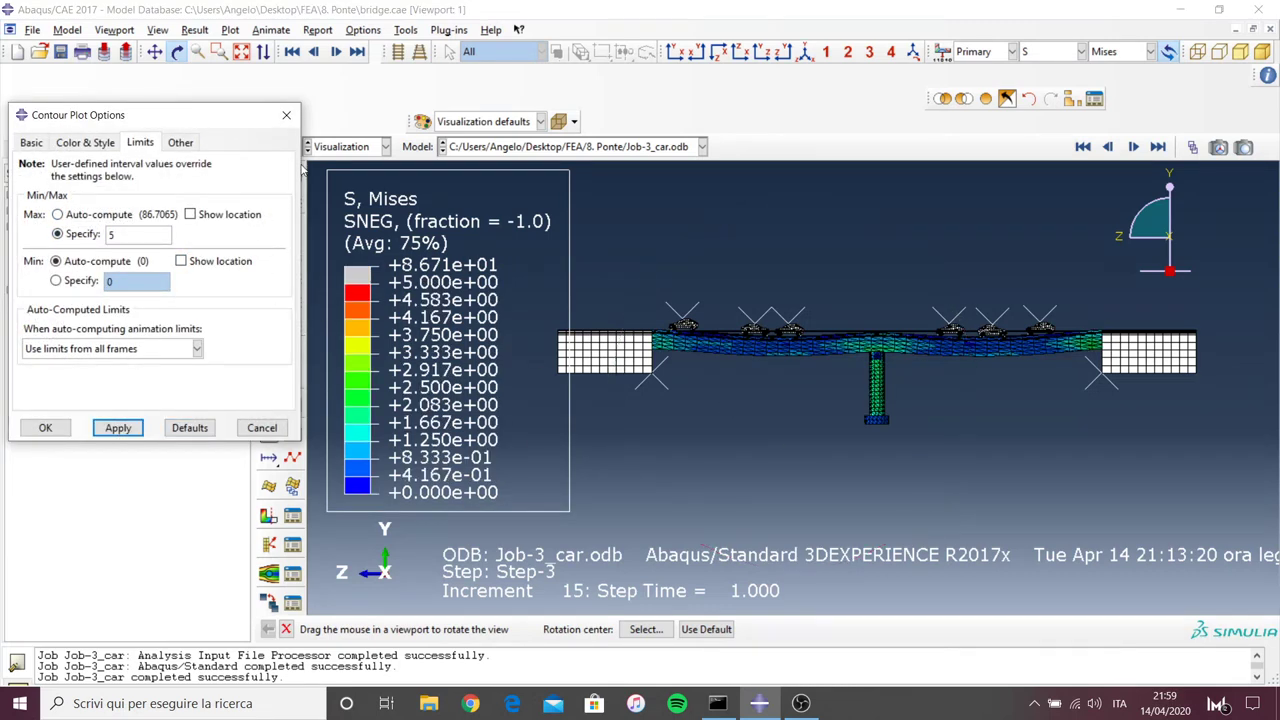
click(286, 115)
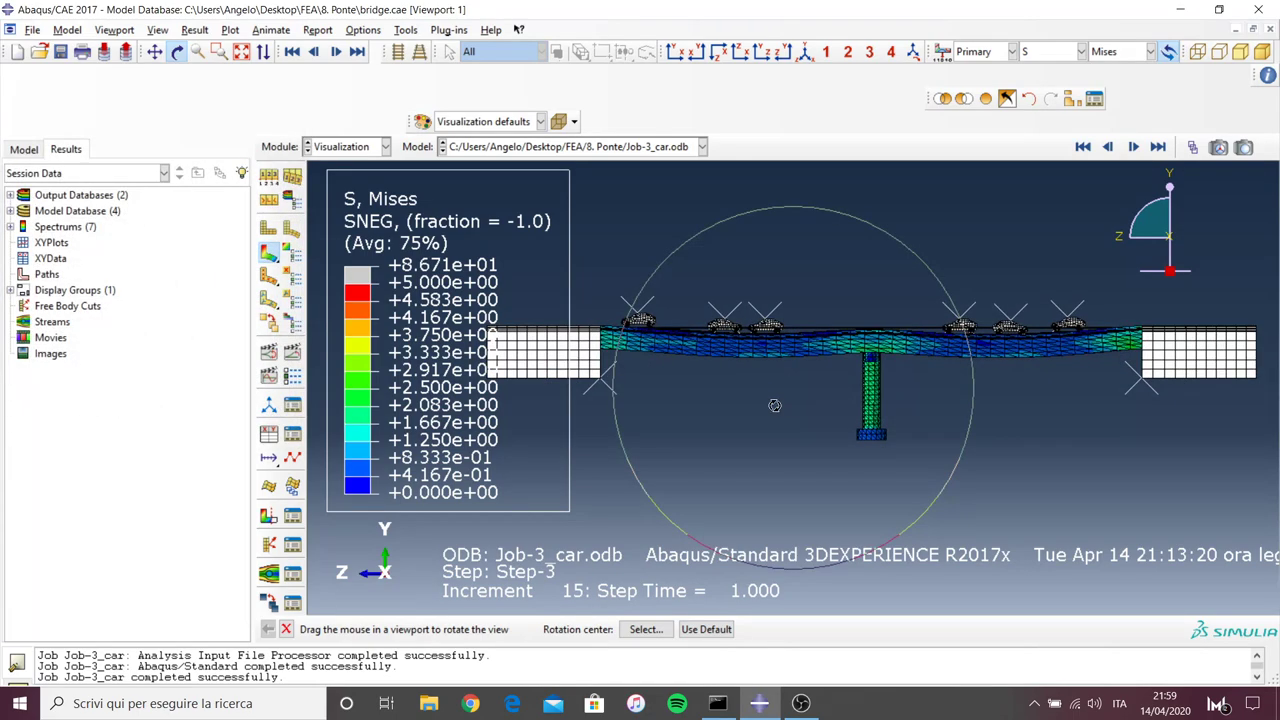
mouse_move(774, 405)
mouse_down()
mouse_move(780, 326)
mouse_move(520, 332)
mouse_move(784, 462)
mouse_move(788, 443)
mouse_up()
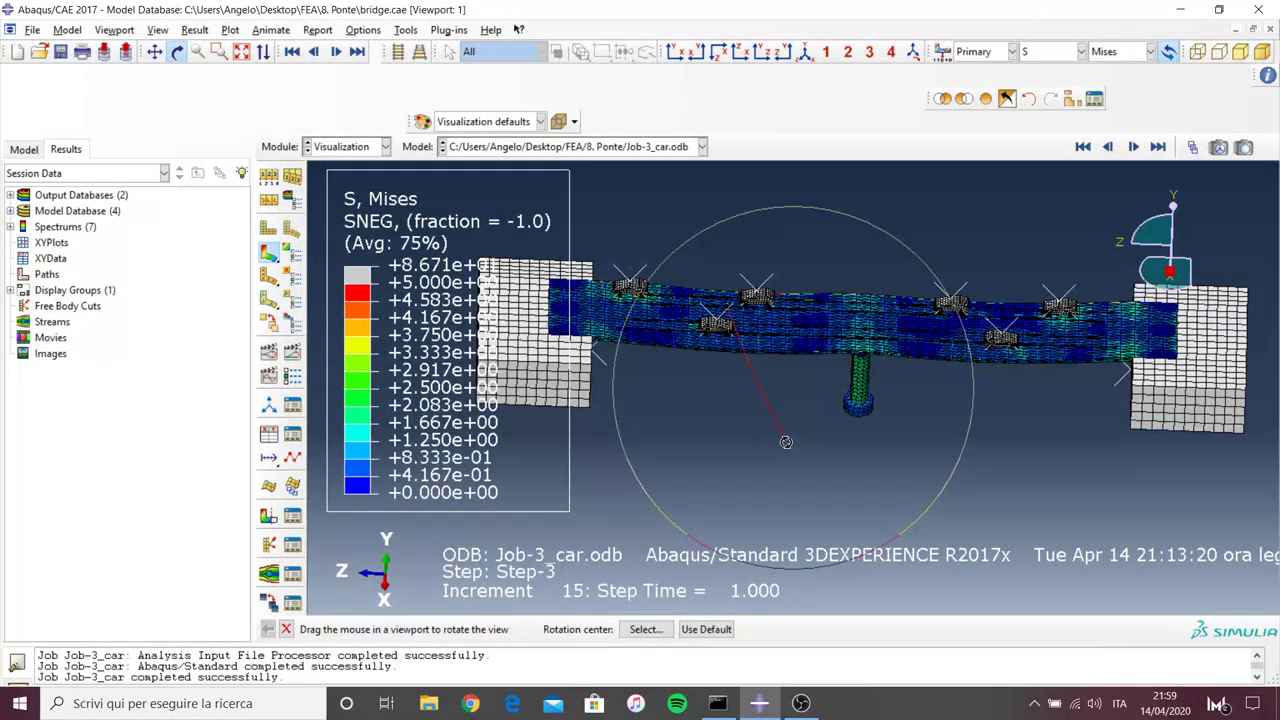
Switch the deformation scale back to auto-compute and tilt the bridge to see the deck from above
click(269, 177)
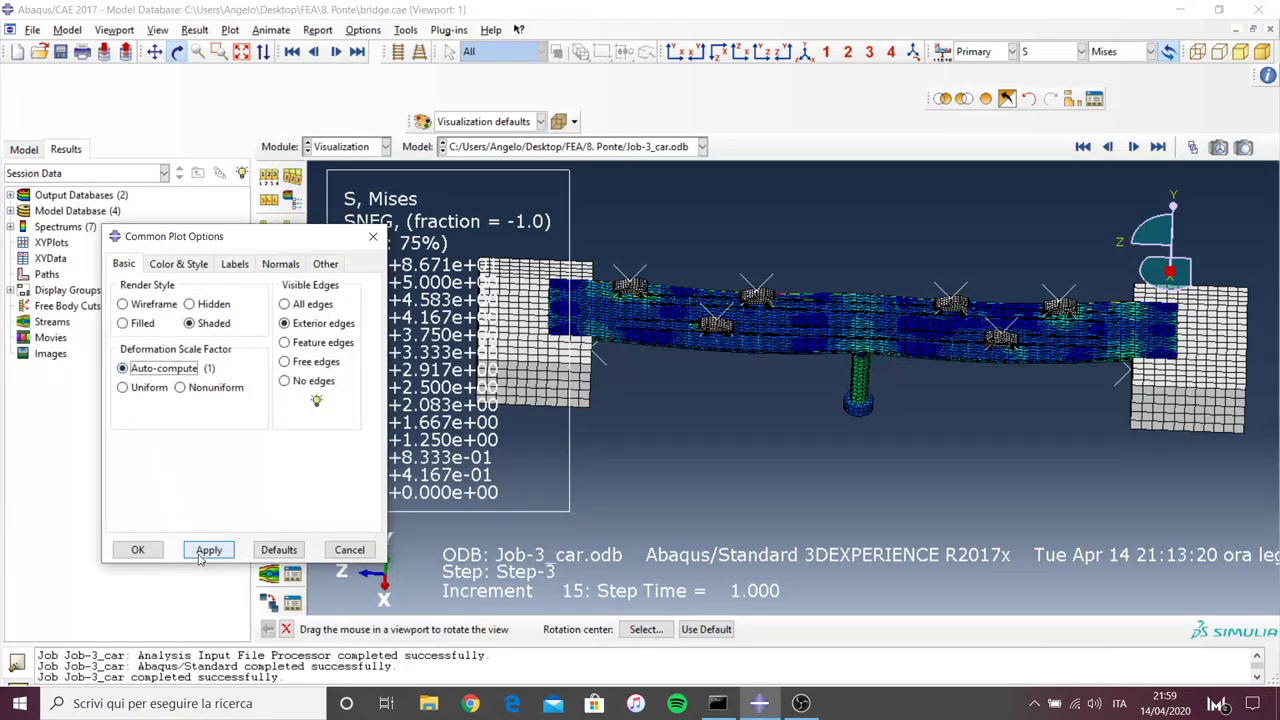
click(137, 550)
mouse_move(600, 450)
mouse_down()
mouse_move(677, 438)
mouse_move(711, 508)
mouse_up()
mouse_move(820, 336)
mouse_down()
mouse_move(885, 326)
mouse_move(940, 365)
mouse_up()
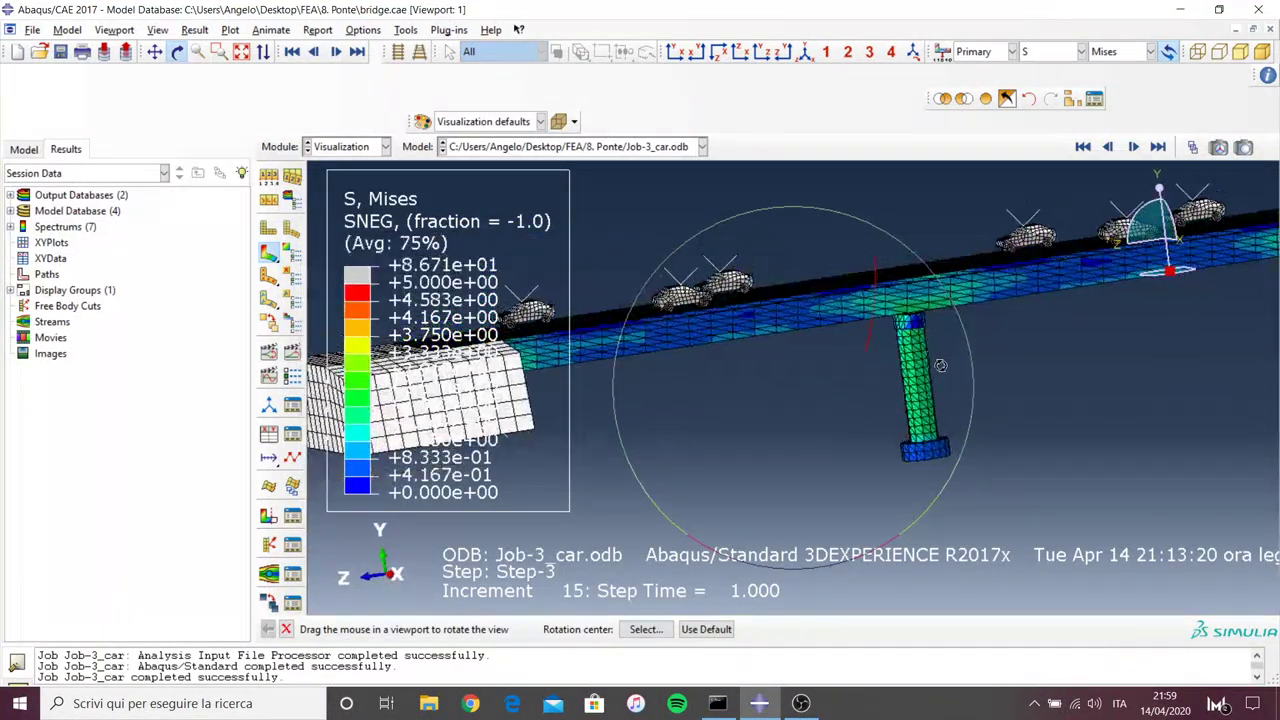
Inspect the cars along the deck, then return to front view tilted toward the left deck end
mouse_move(886, 397)
mouse_down()
mouse_move(708, 313)
mouse_move(818, 399)
mouse_move(684, 403)
mouse_move(688, 368)
mouse_move(1053, 416)
mouse_move(931, 456)
mouse_up()
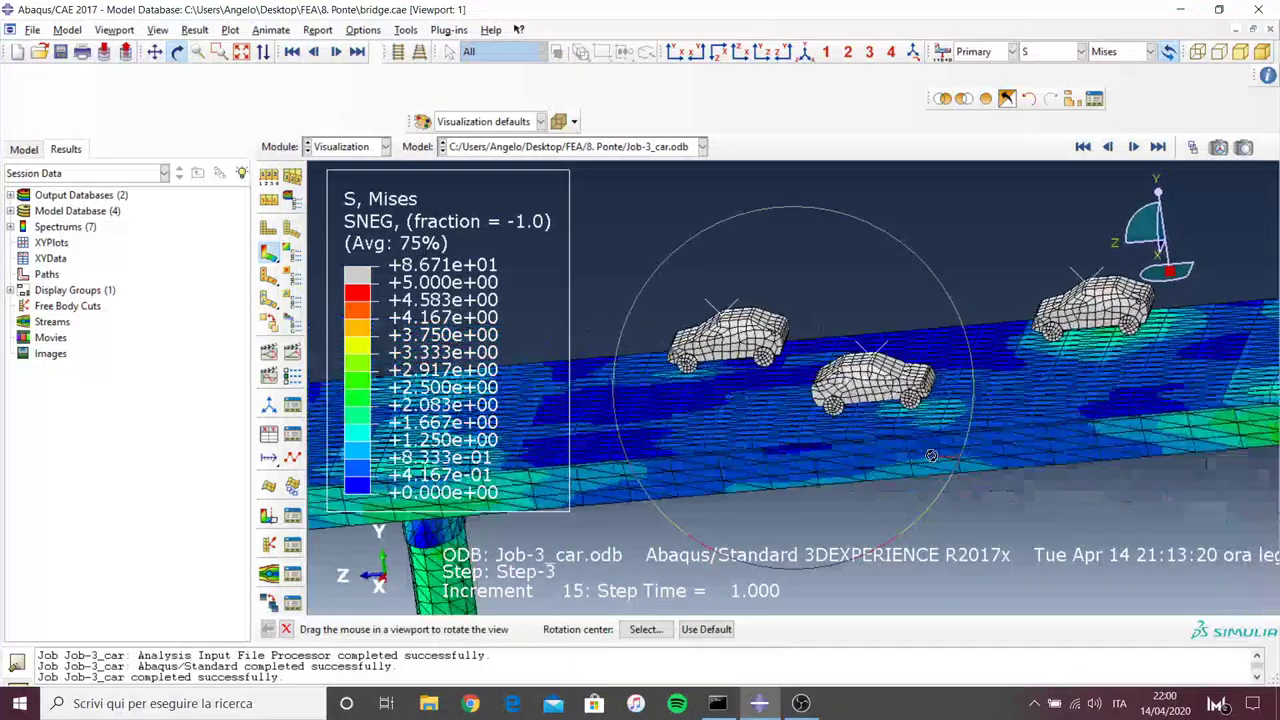
drag(828, 464, 780, 498)
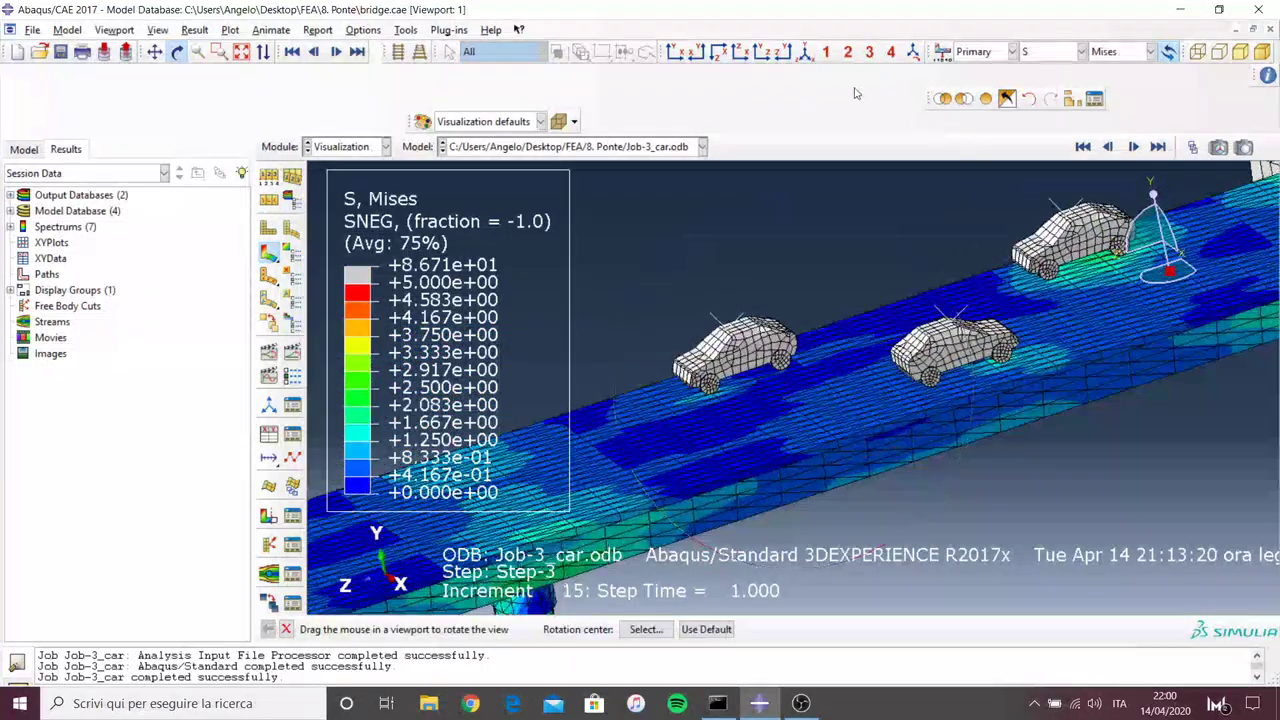
click(788, 54)
drag(618, 271, 752, 354)
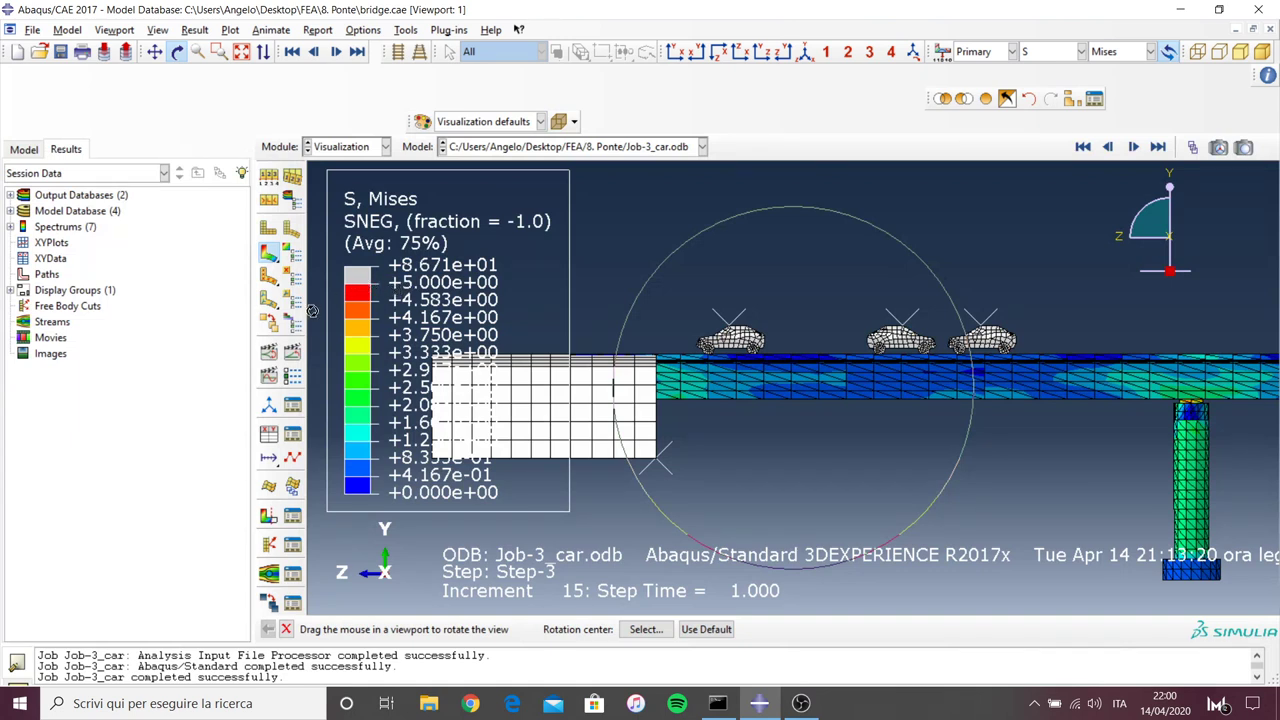
Remove the first several solid deck segments from the display with Remove Selected
key(Escape)
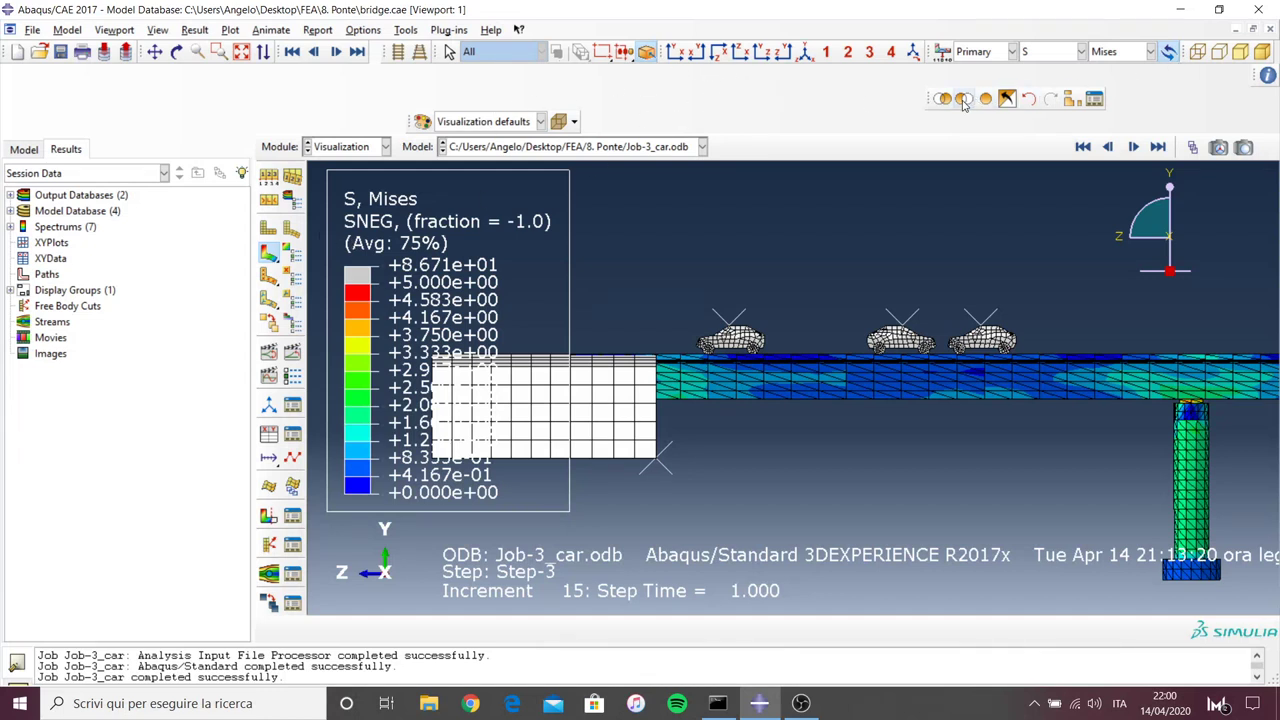
click(690, 391)
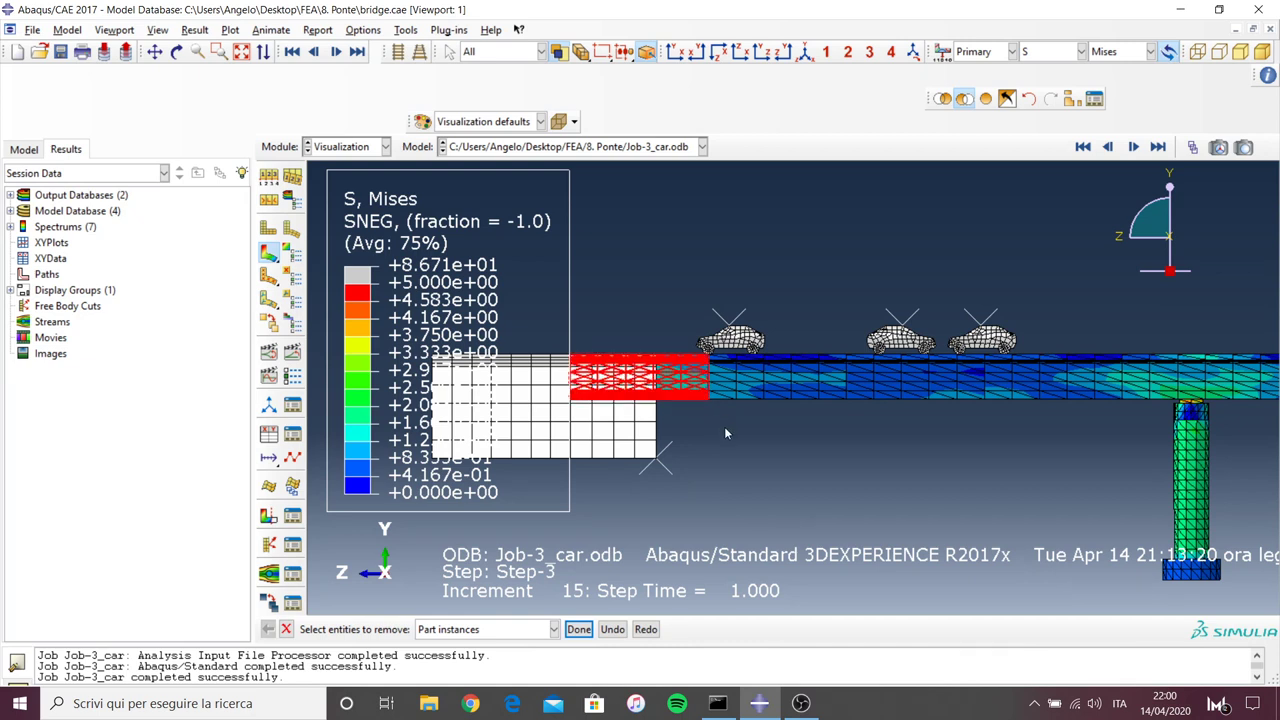
middle_click(727, 433)
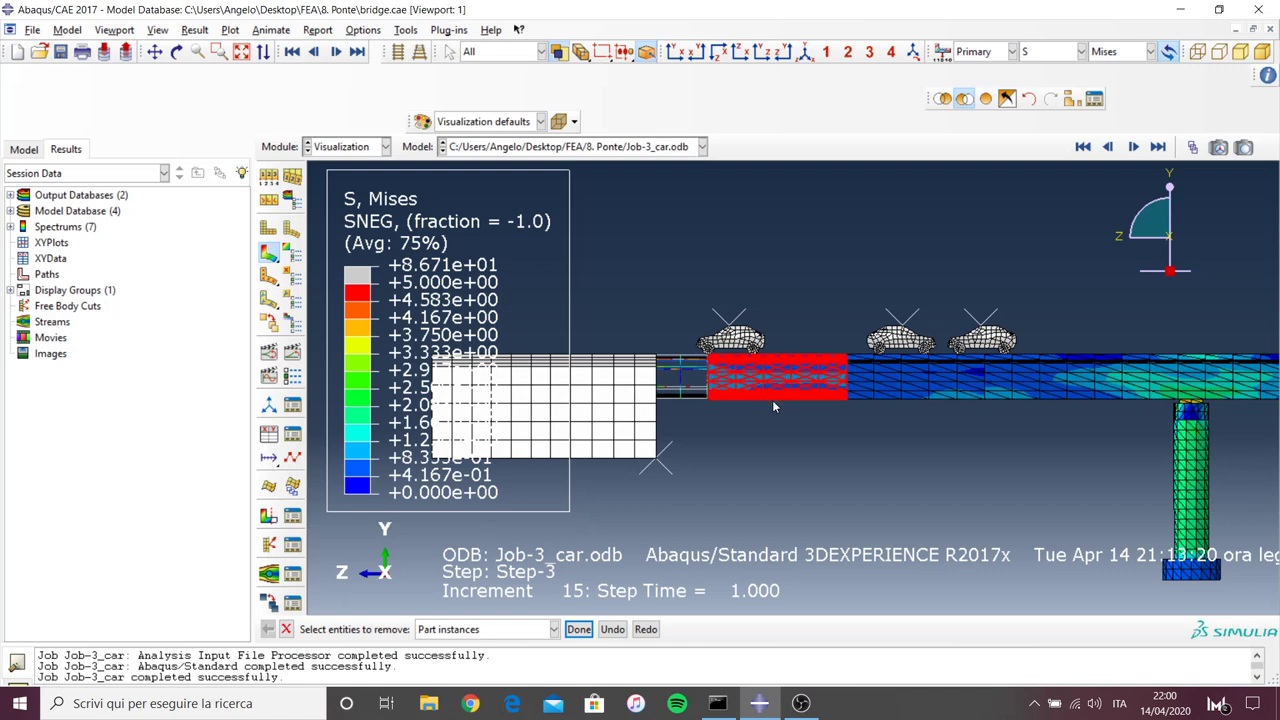
middle_click(775, 402)
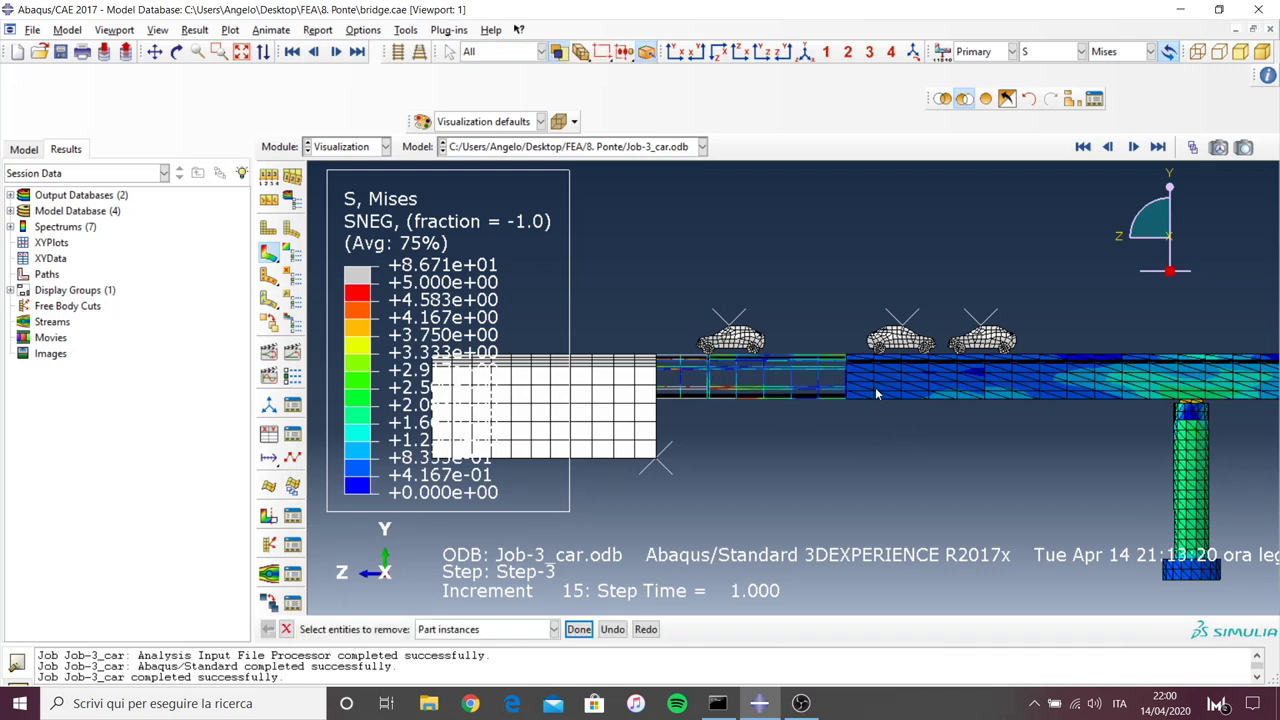
click(940, 398)
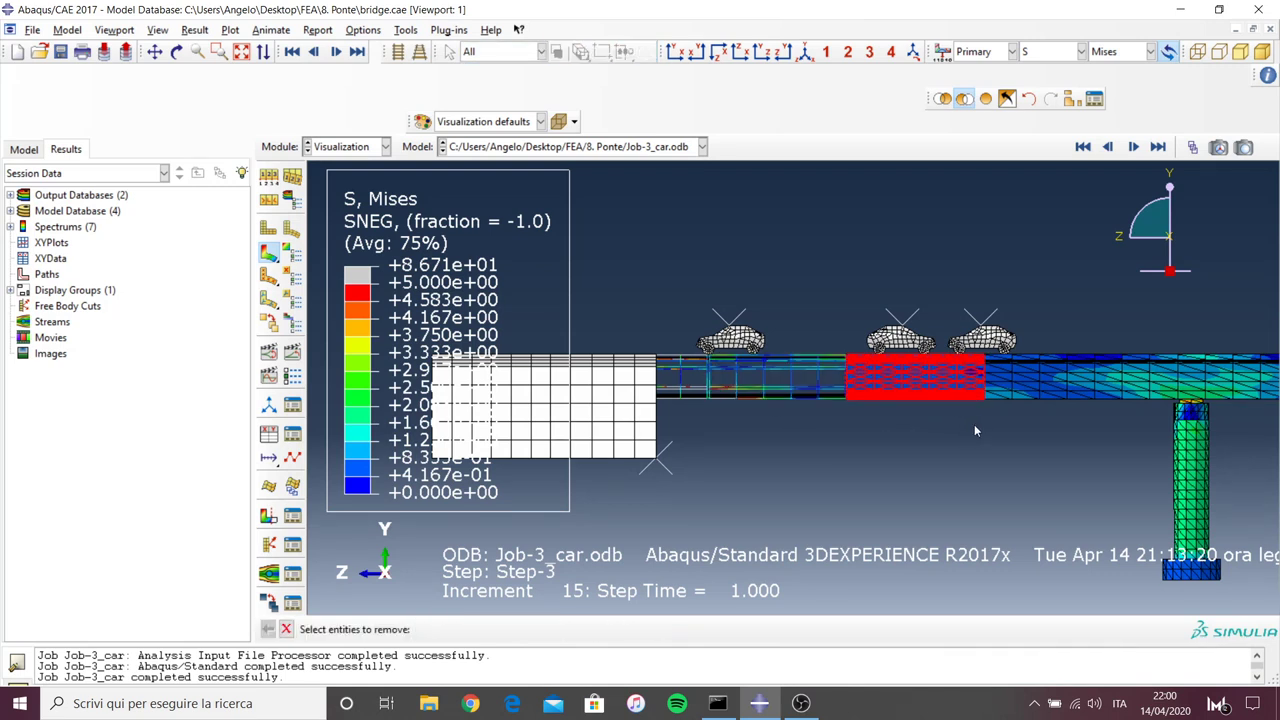
middle_click(978, 429)
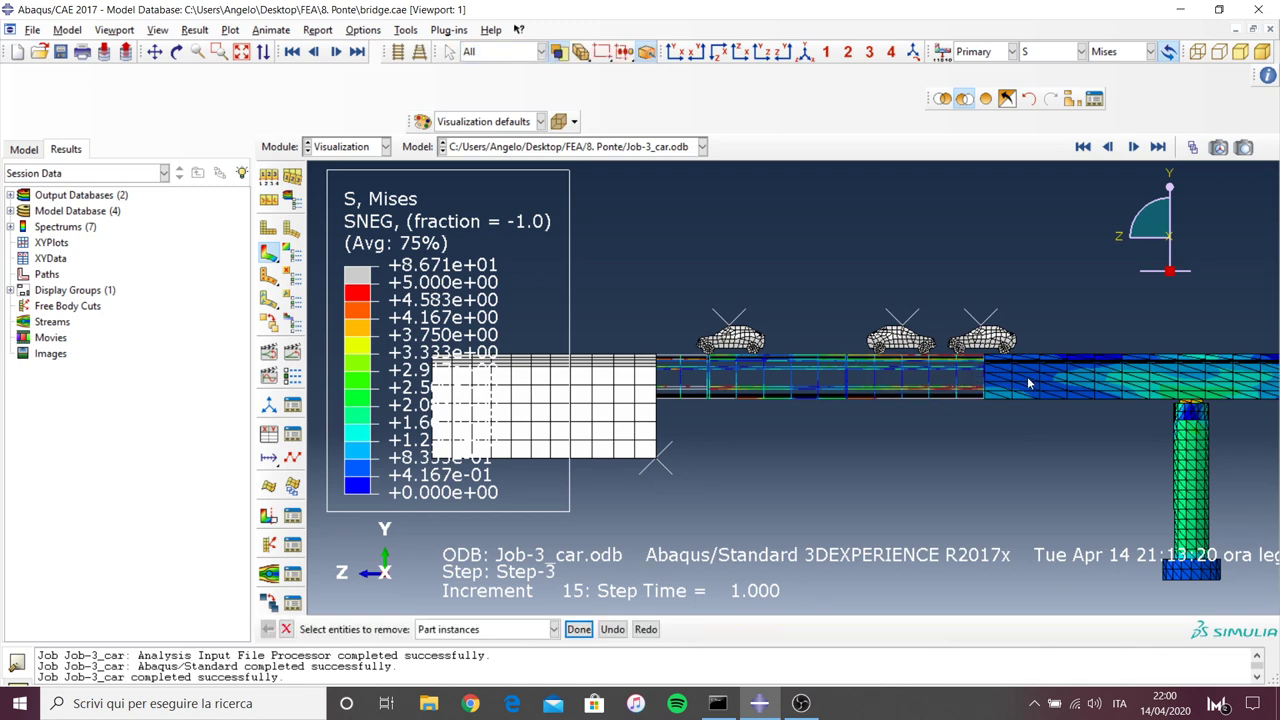
click(1027, 378)
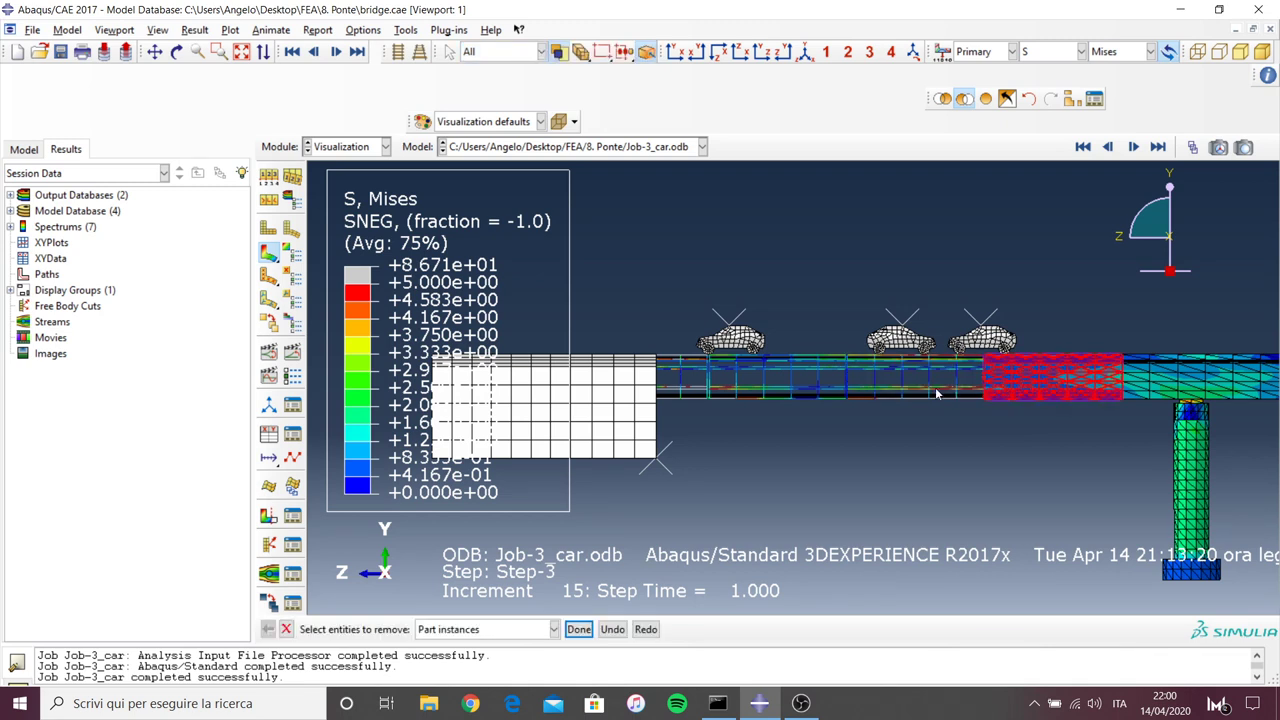
middle_click(730, 399)
scroll(700, 400, down, 2)
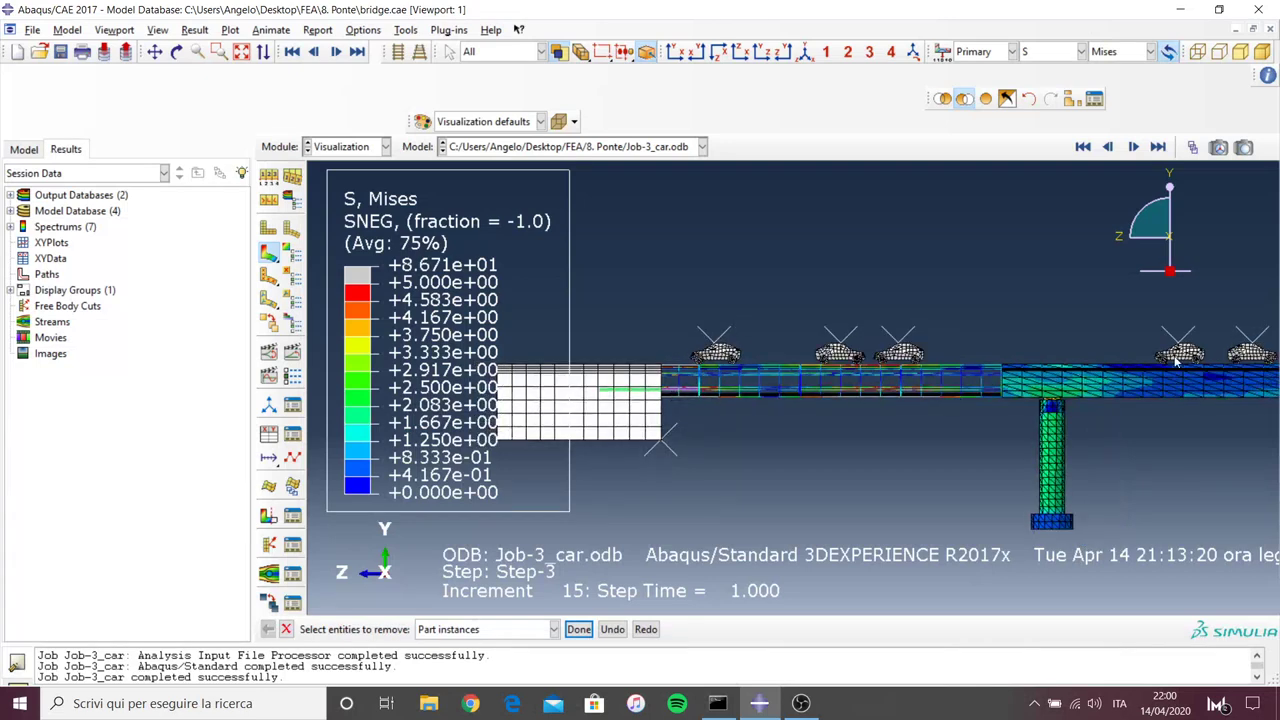
scroll(974, 390, up, 2)
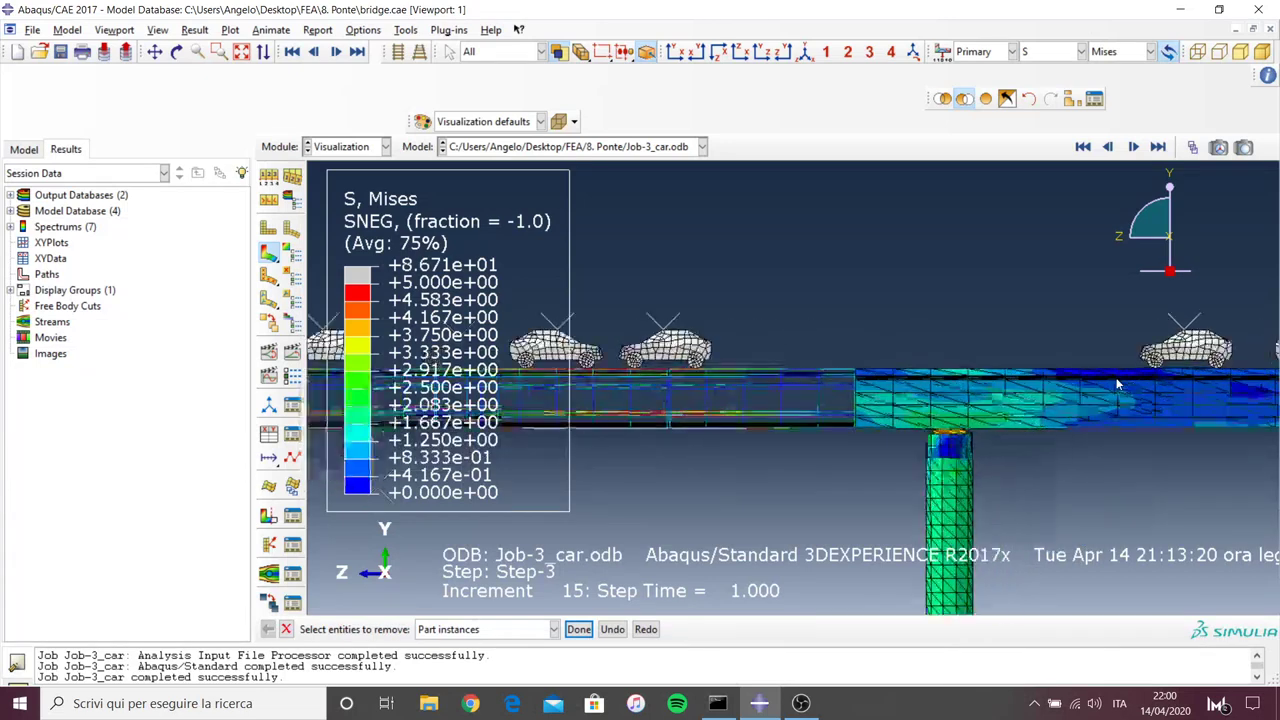
Hide the remaining deck segments near the pillar and to the right end, then orbit in 3D
click(979, 398)
middle_click(787, 403)
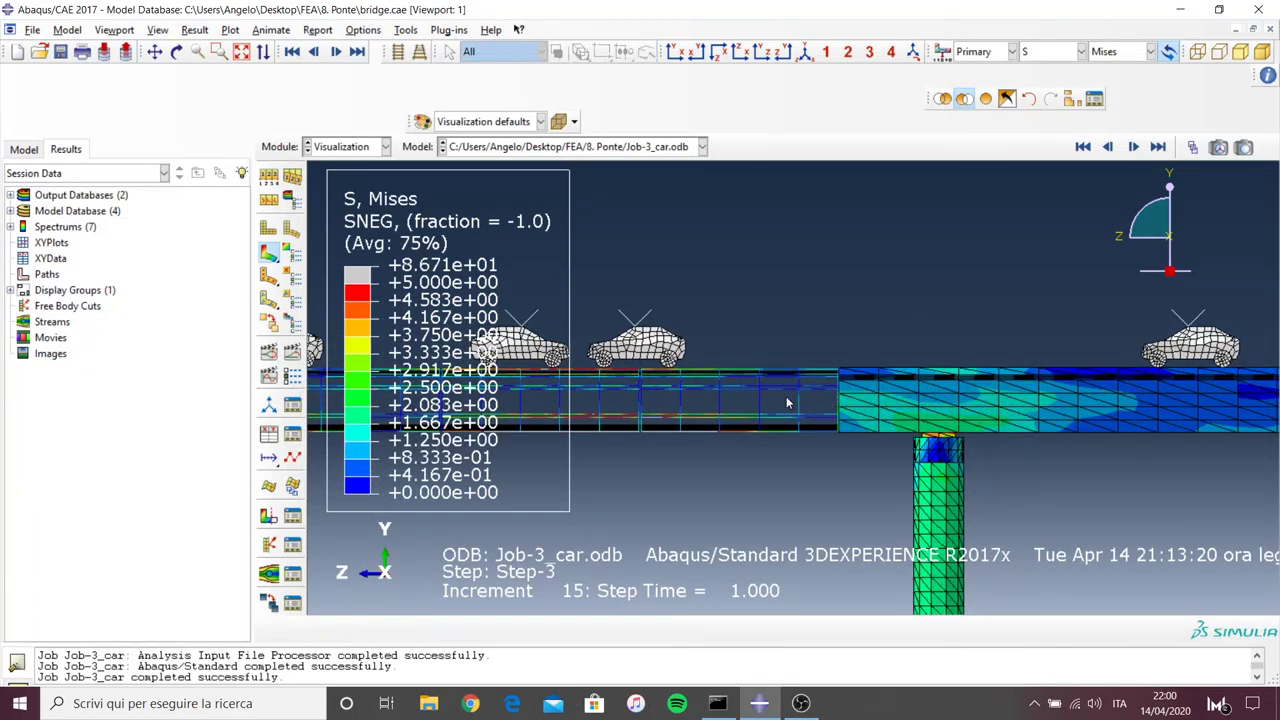
scroll(775, 392, down, 2)
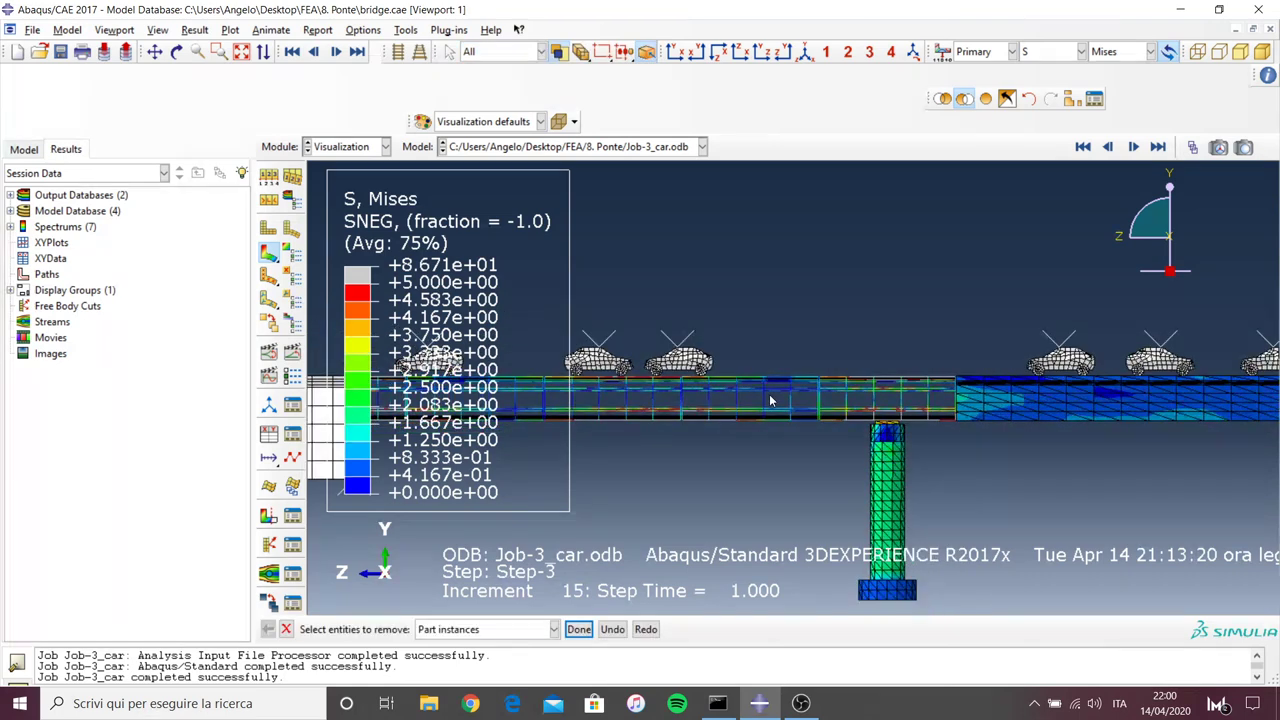
middle_click(983, 410)
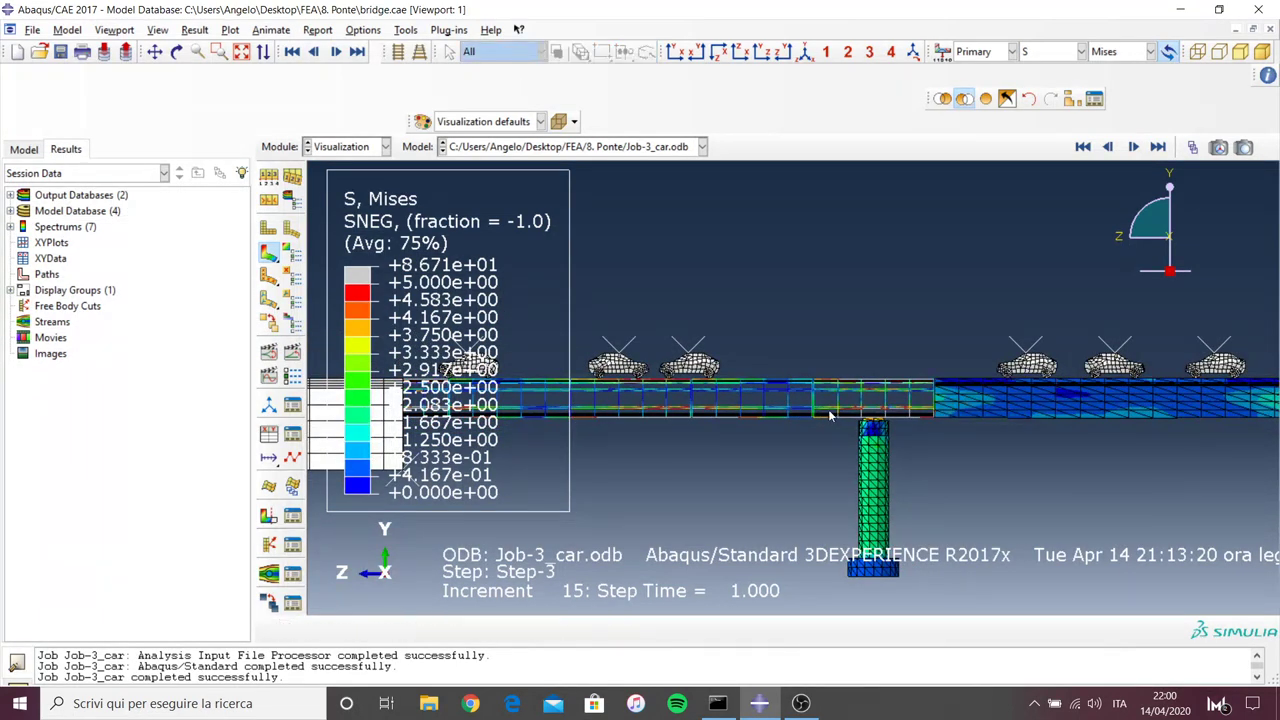
scroll(820, 413, down, 1)
scroll(1099, 405, up, 2)
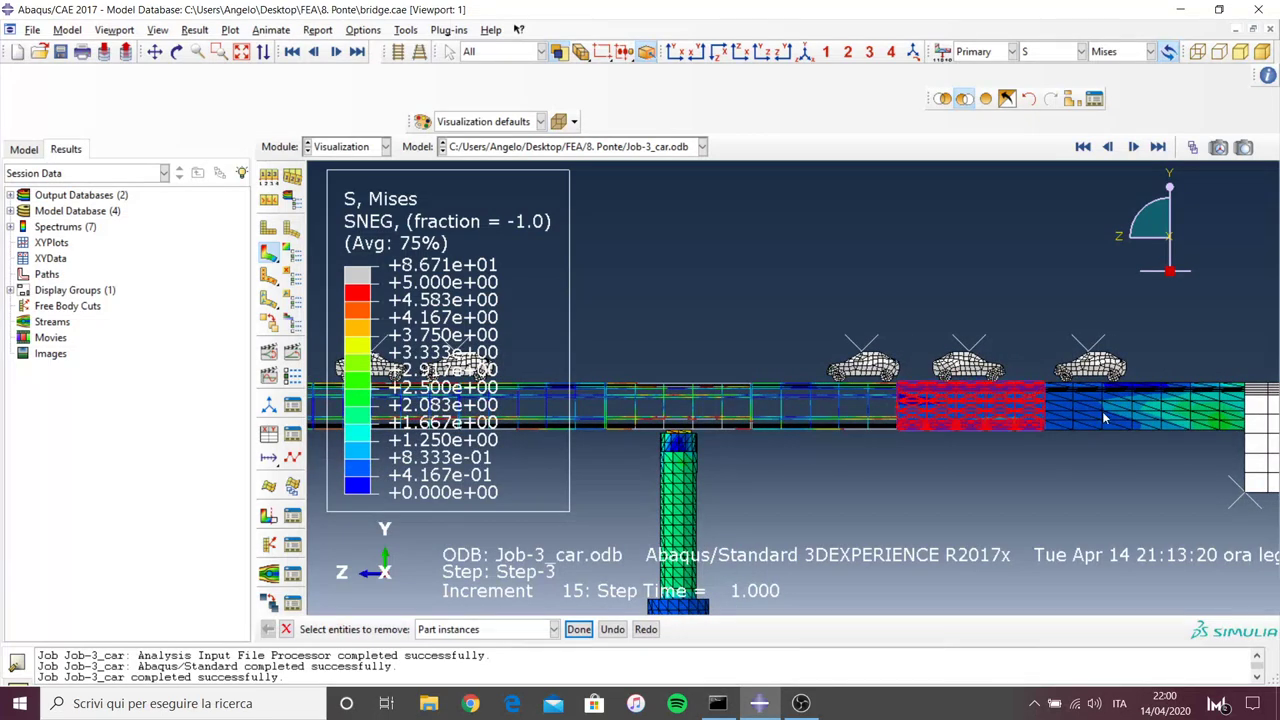
click(952, 420)
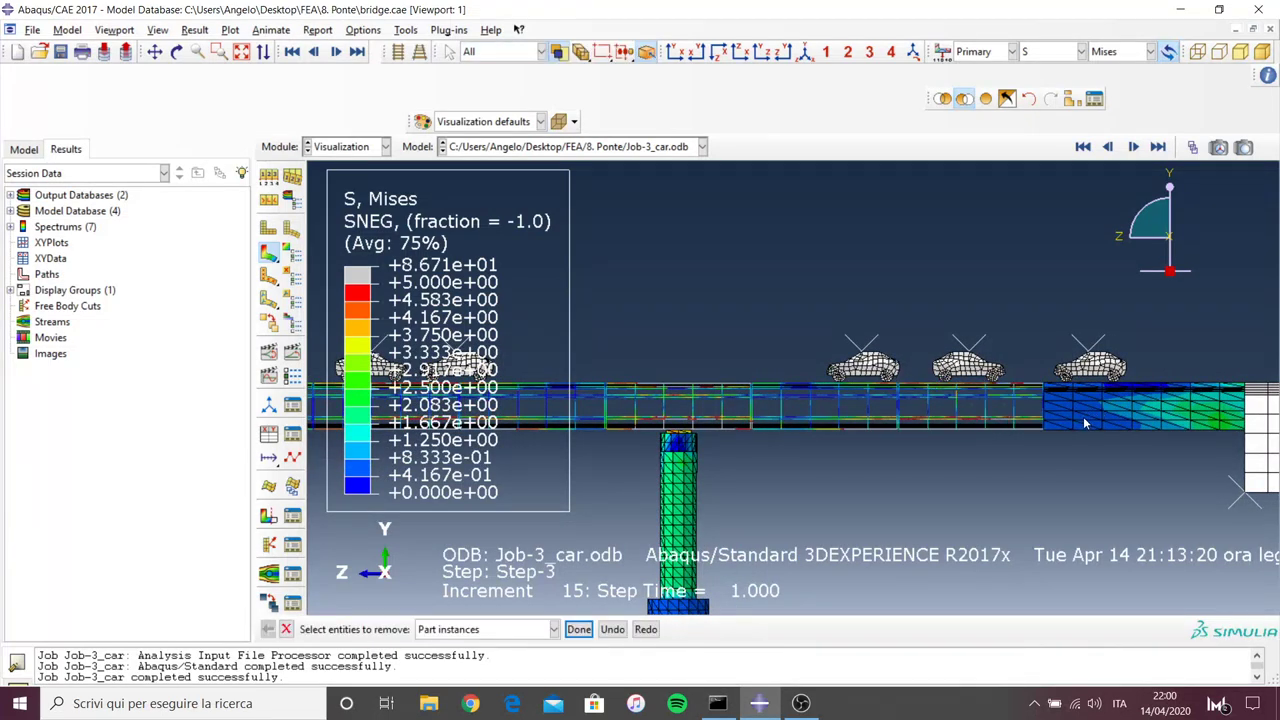
click(1092, 414)
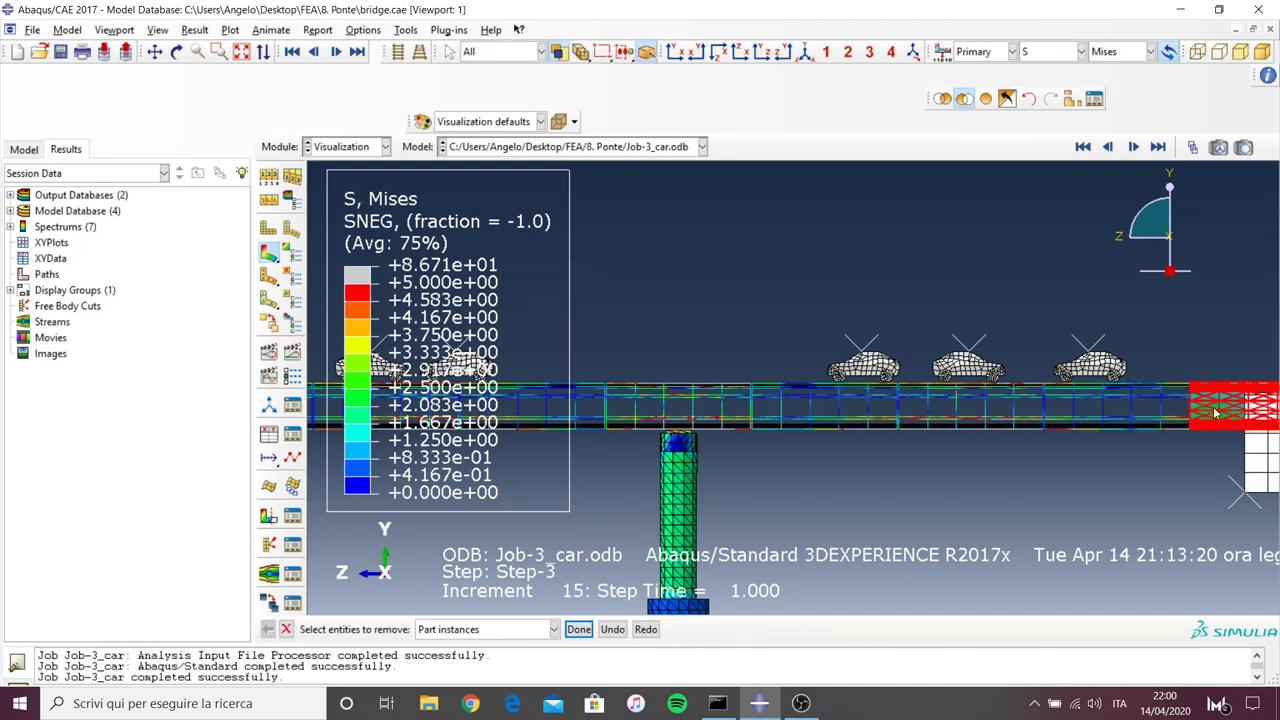
click(1213, 411)
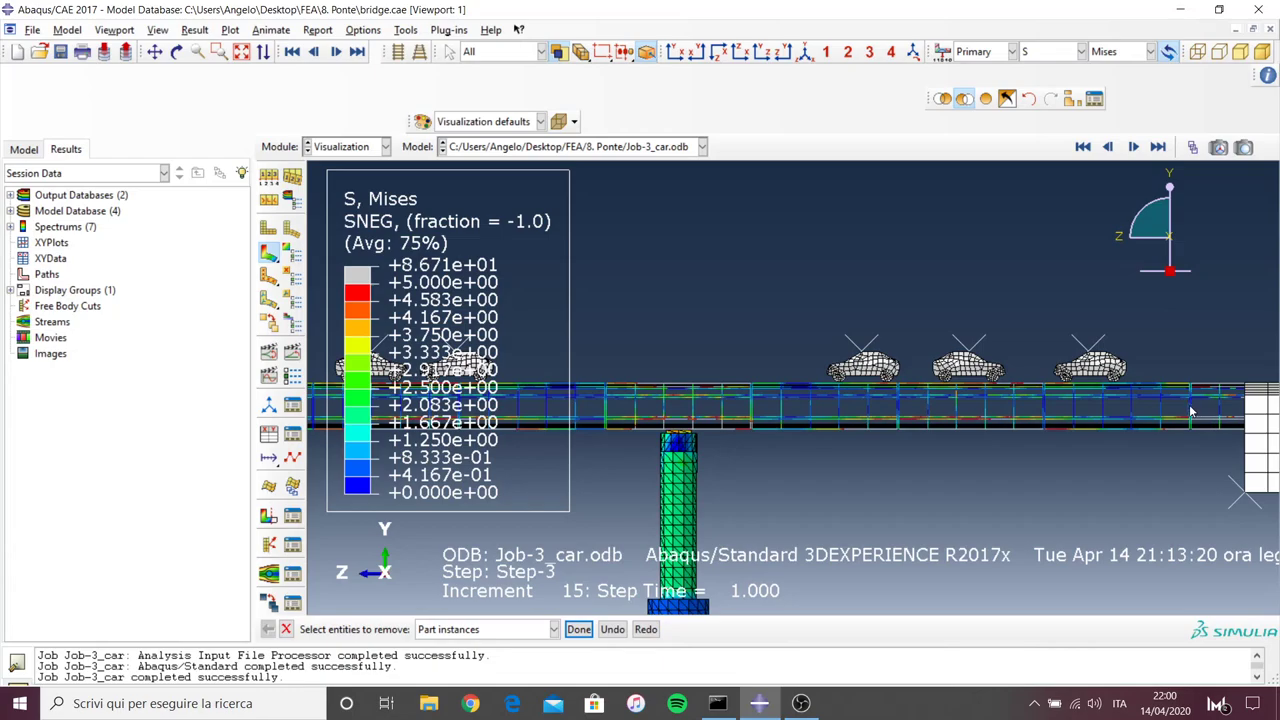
key(F2)
mouse_move(962, 467)
mouse_down()
mouse_move(908, 530)
mouse_move(787, 353)
mouse_move(373, 311)
mouse_up()
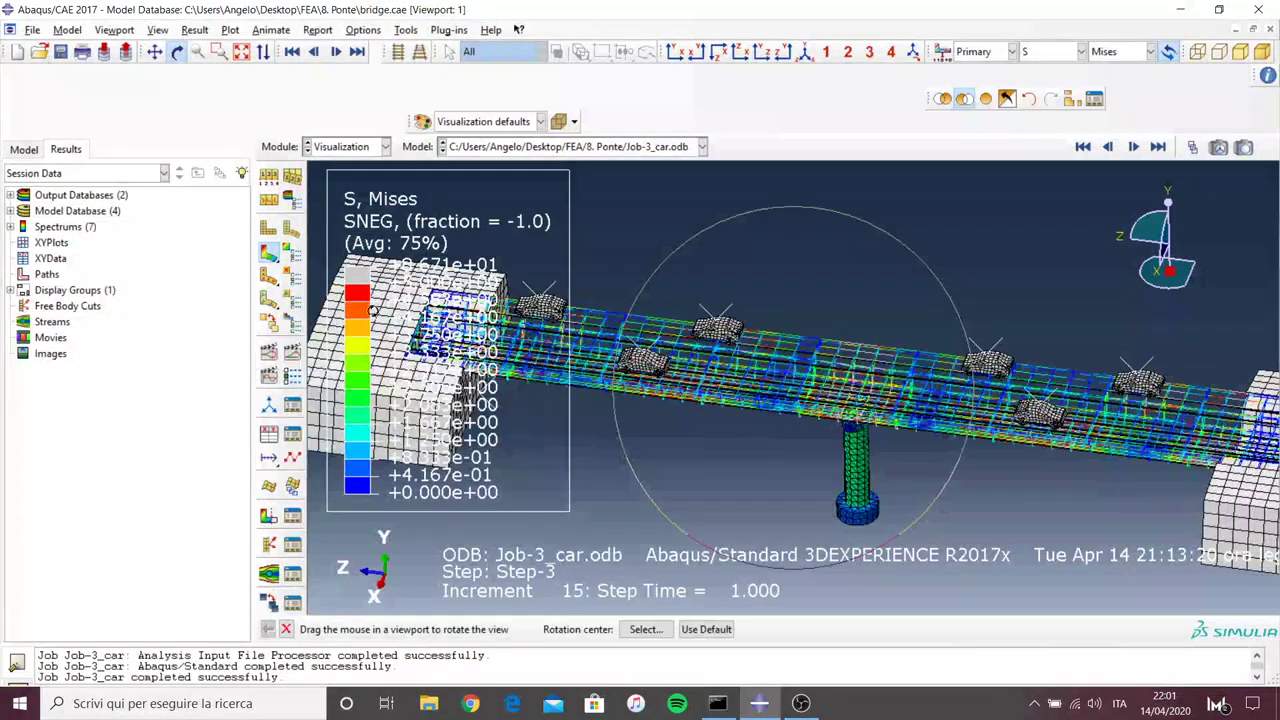
Cap the Mises contour maximum at 12 and inspect the girders and cars from several angles
click(284, 258)
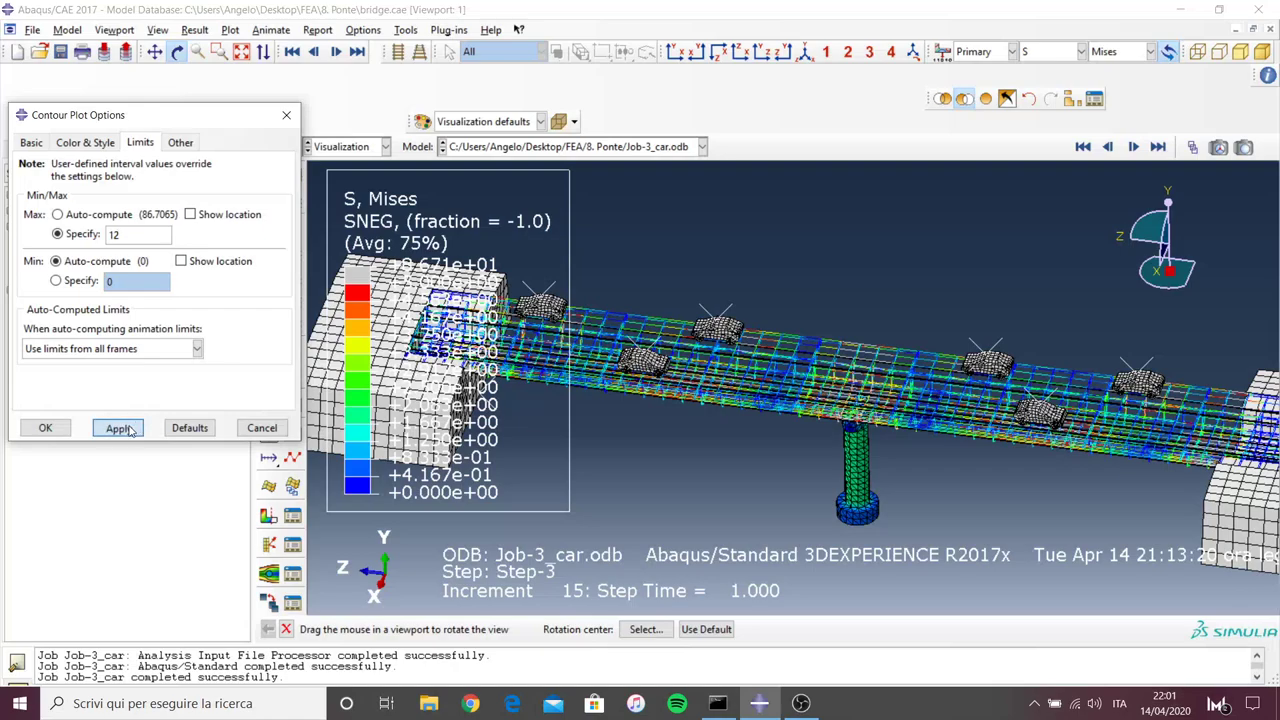
mouse_move(760, 330)
mouse_down()
mouse_move(986, 387)
mouse_move(795, 480)
mouse_move(773, 428)
mouse_move(962, 412)
mouse_move(917, 399)
mouse_move(845, 469)
mouse_move(823, 283)
mouse_move(711, 376)
mouse_move(857, 347)
mouse_up()
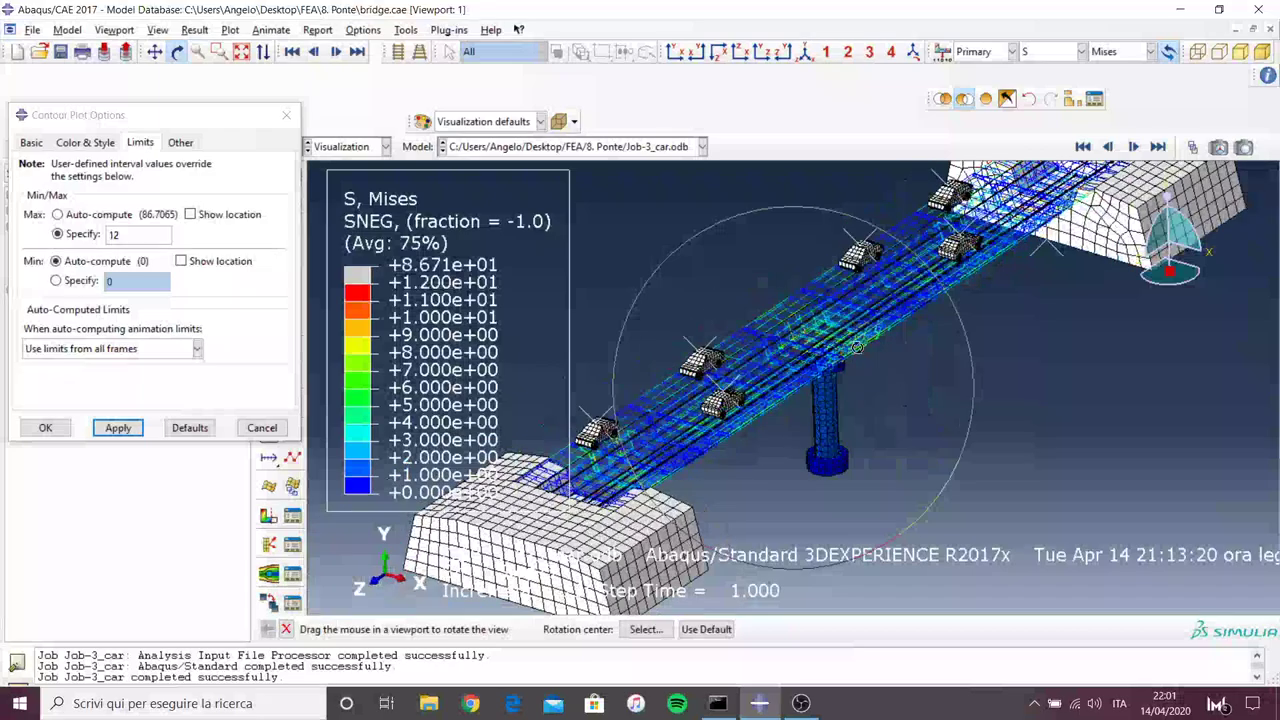
scroll(925, 390, down, 3)
scroll(925, 390, down, 3)
scroll(925, 390, down, 3)
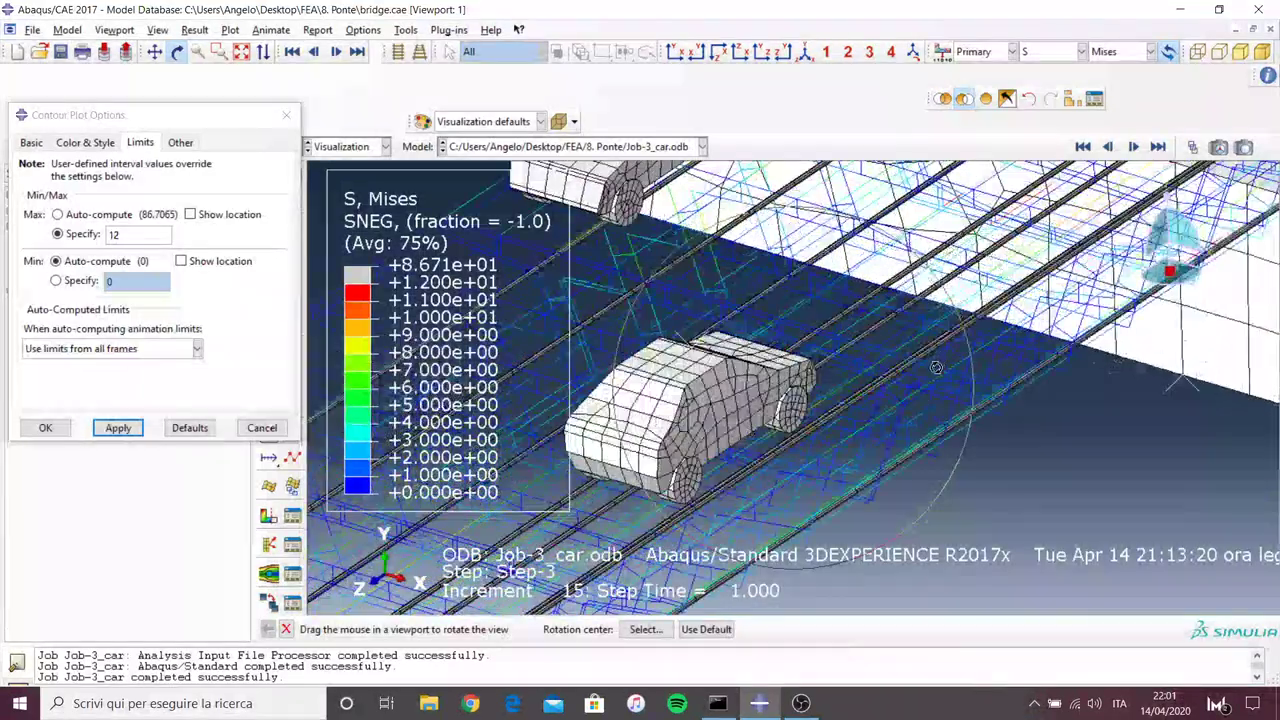
scroll(925, 390, down, 2)
scroll(925, 390, up, 2)
scroll(900, 410, up, 2)
scroll(870, 440, up, 3)
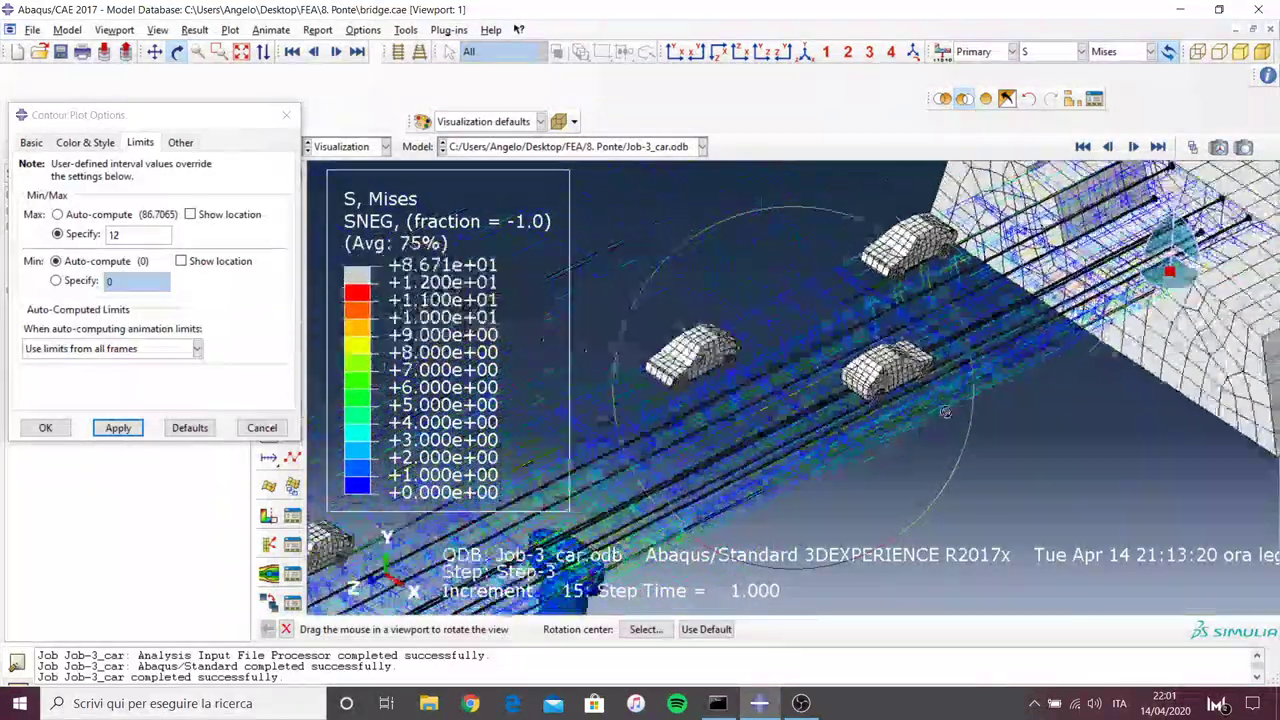
scroll(846, 457, up, 1)
mouse_move(846, 455)
mouse_down()
mouse_move(869, 422)
mouse_move(810, 424)
mouse_move(802, 373)
mouse_up()
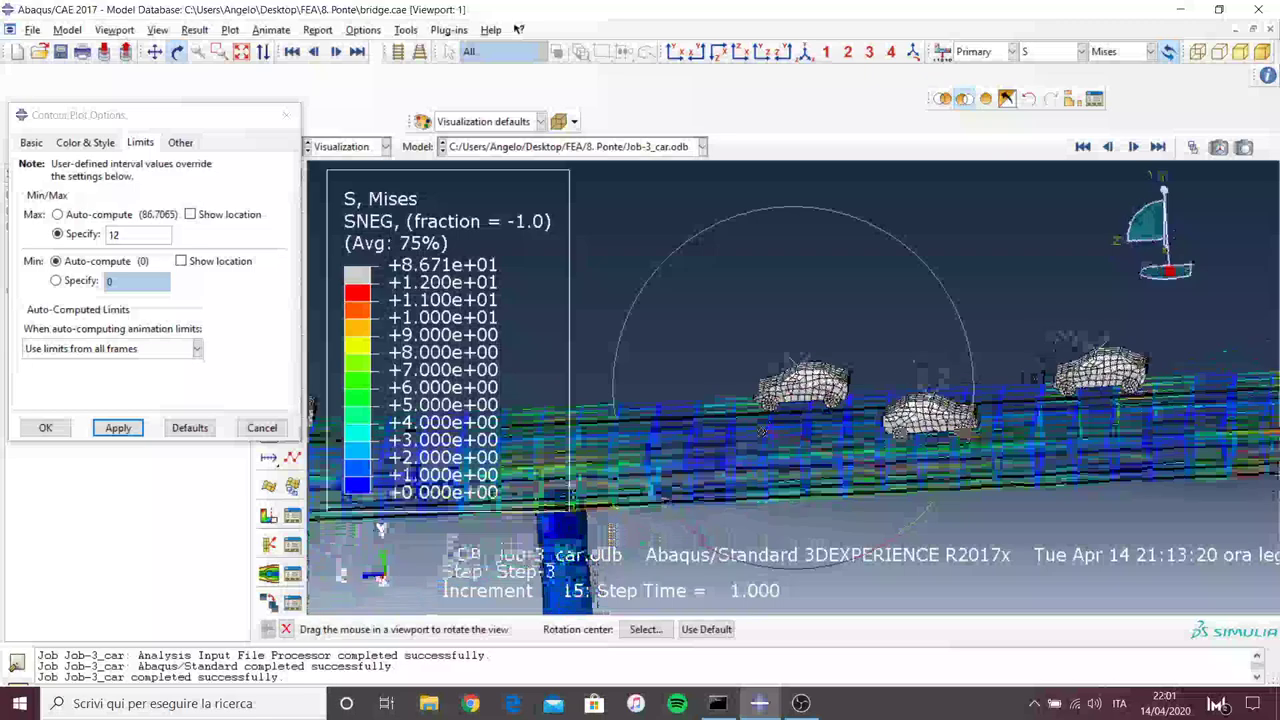
mouse_move(762, 430)
mouse_down()
mouse_move(1248, 483)
mouse_move(1089, 526)
mouse_move(1238, 413)
mouse_move(1183, 415)
mouse_up()
mouse_move(918, 425)
mouse_down()
mouse_move(916, 469)
mouse_move(886, 481)
mouse_move(878, 468)
mouse_up()
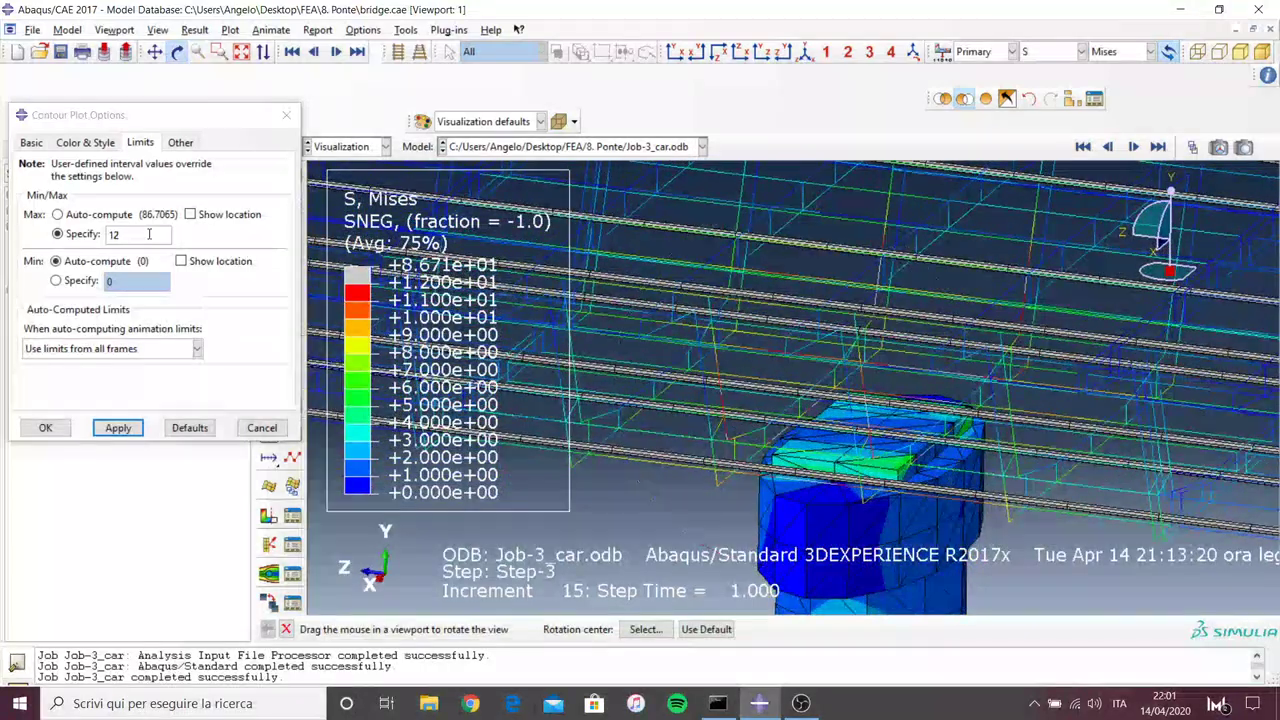
Raise the Mises contour maximum to 20 and view the deck, cars and pier side-on
click(148, 234)
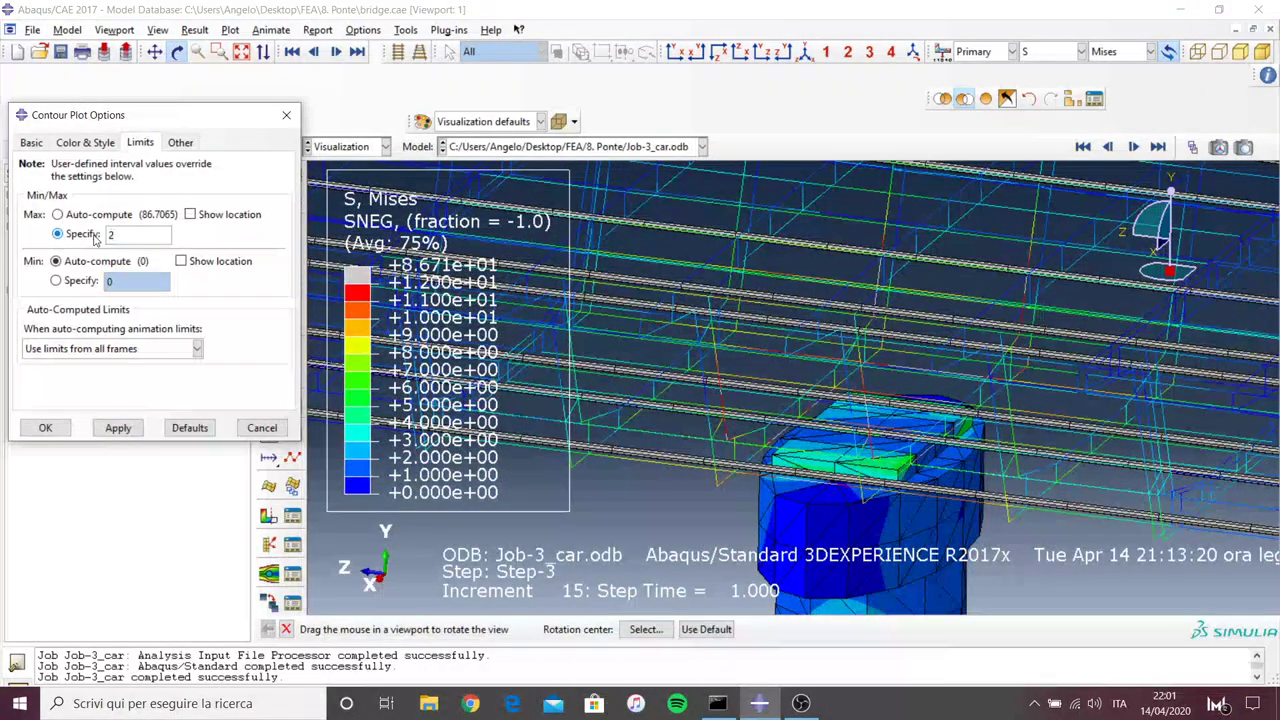
text(0)
click(117, 428)
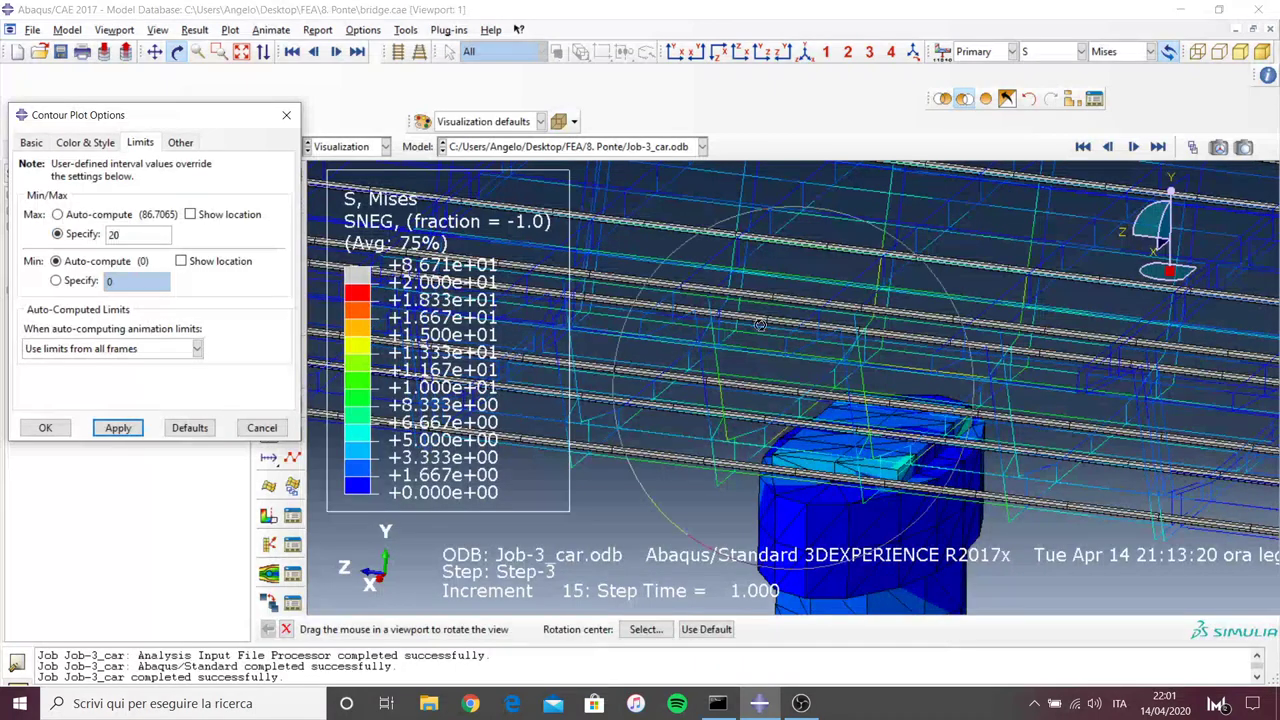
mouse_move(760, 325)
mouse_down()
mouse_move(777, 354)
mouse_move(969, 339)
mouse_up()
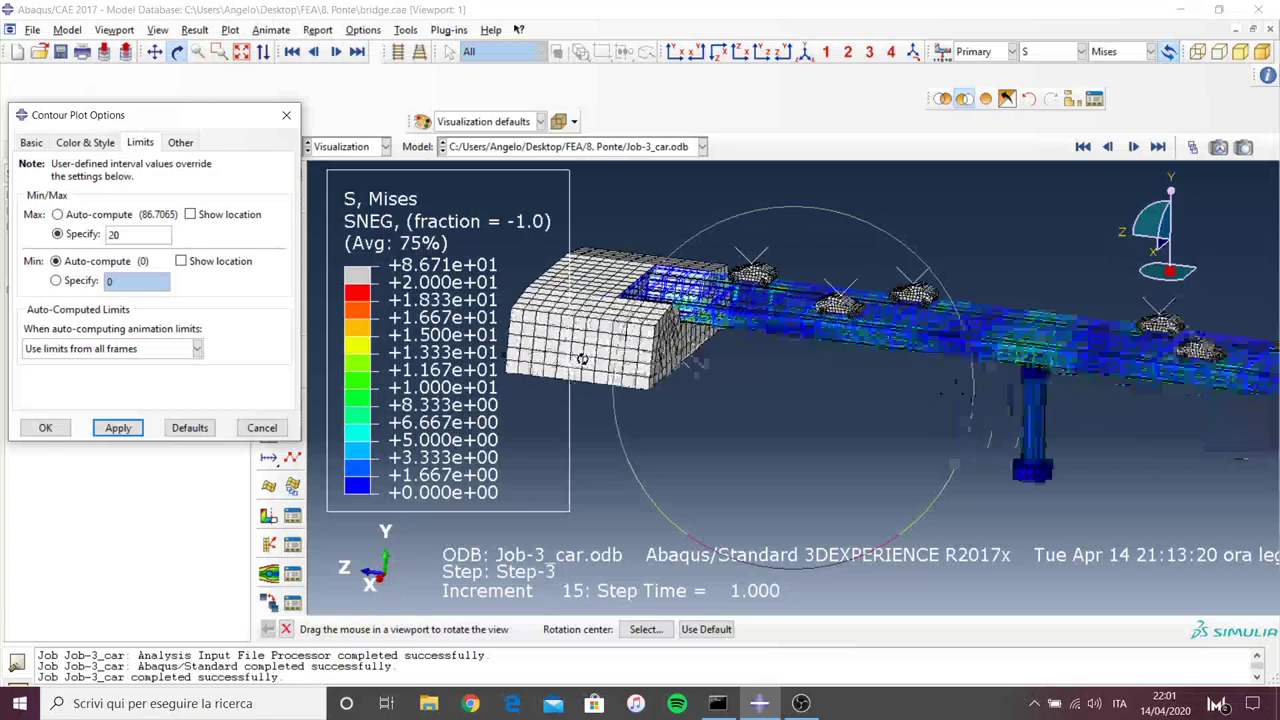
mouse_move(572, 401)
mouse_down()
mouse_move(649, 426)
mouse_move(635, 436)
mouse_move(650, 453)
mouse_move(707, 369)
mouse_move(468, 334)
mouse_up()
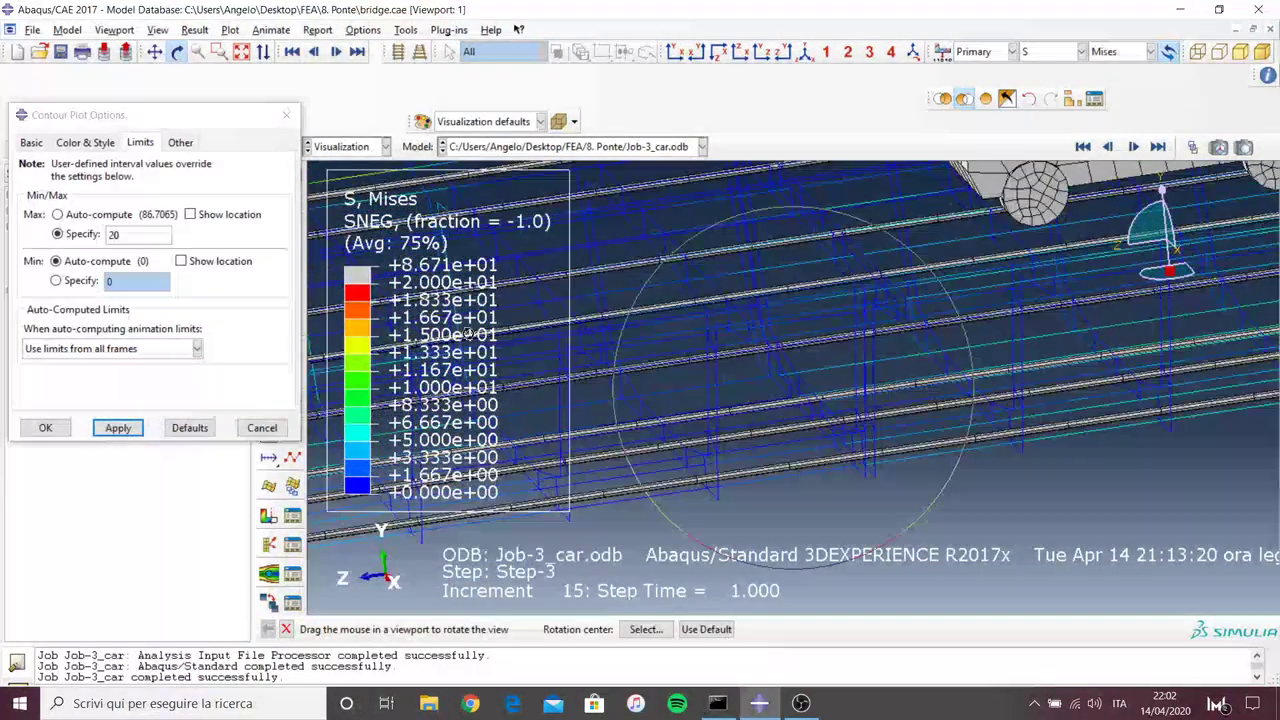
Restore the auto-computed Mises maximum of 86.71, view the whole bridge, and close Contour Plot Options
click(97, 215)
click(118, 428)
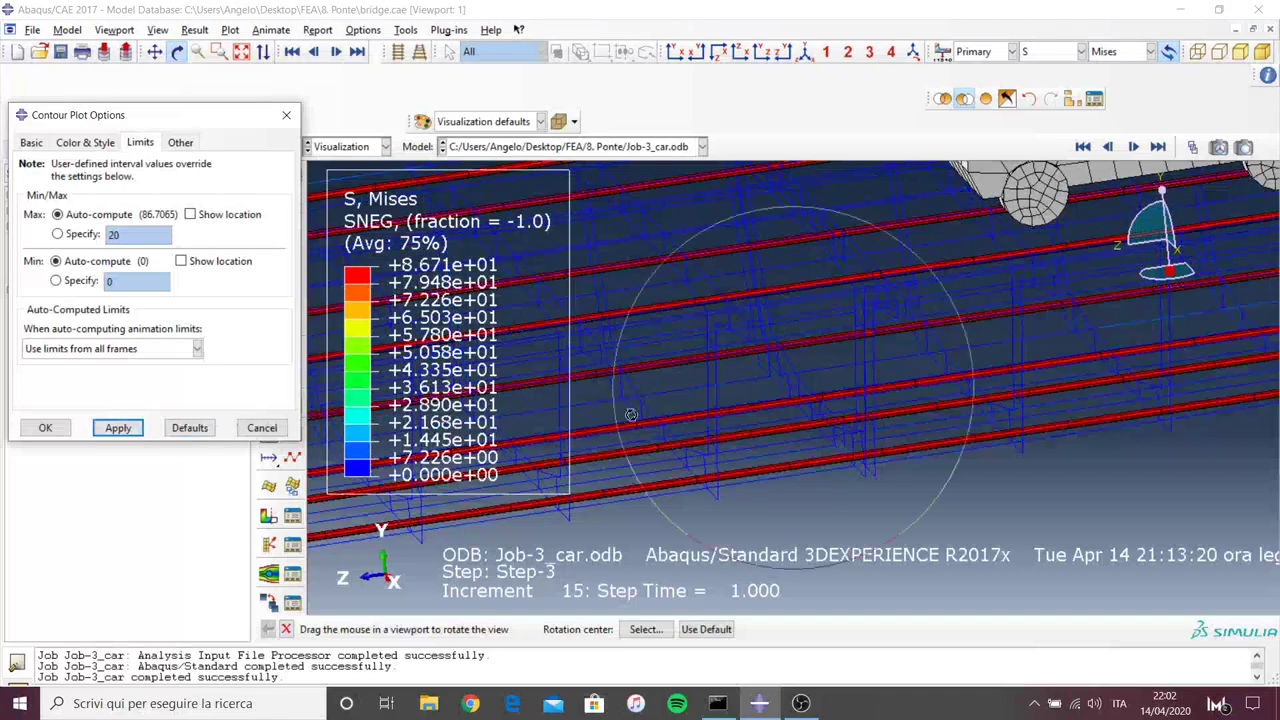
mouse_move(640, 380)
mouse_down()
mouse_move(509, 356)
mouse_move(415, 362)
mouse_move(540, 401)
mouse_move(646, 368)
mouse_move(932, 456)
mouse_up()
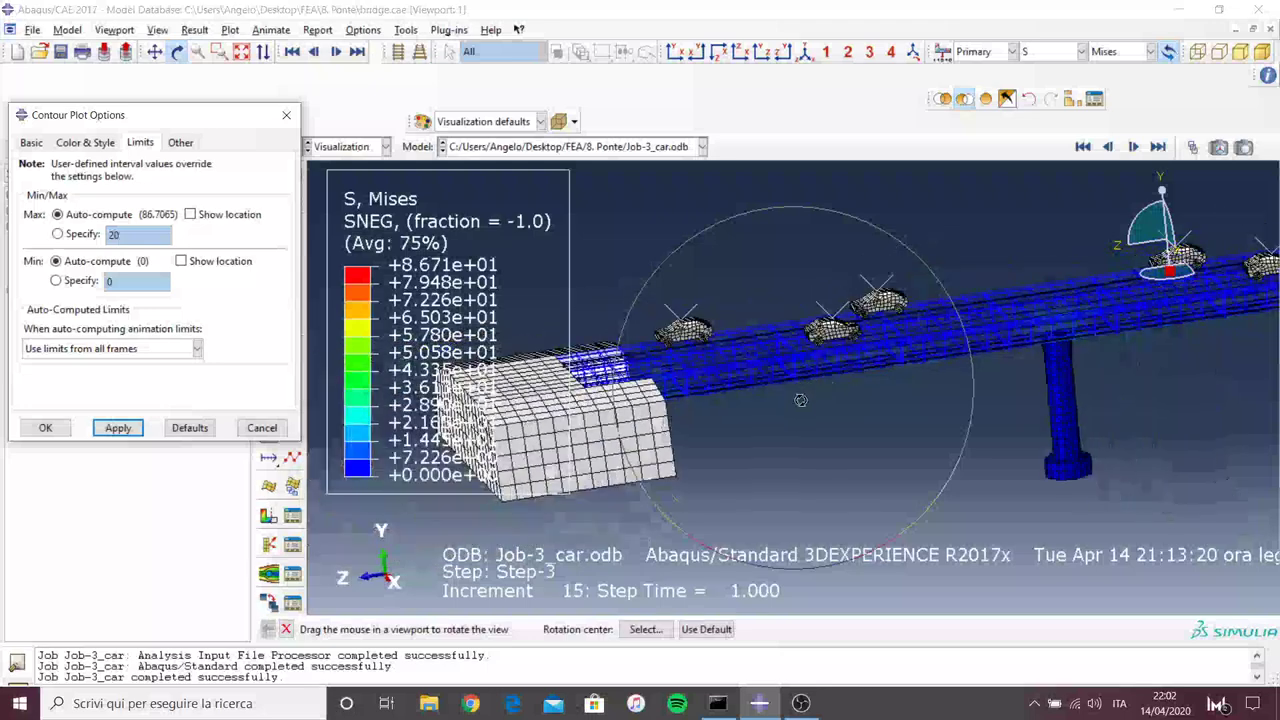
drag(1016, 371, 704, 297)
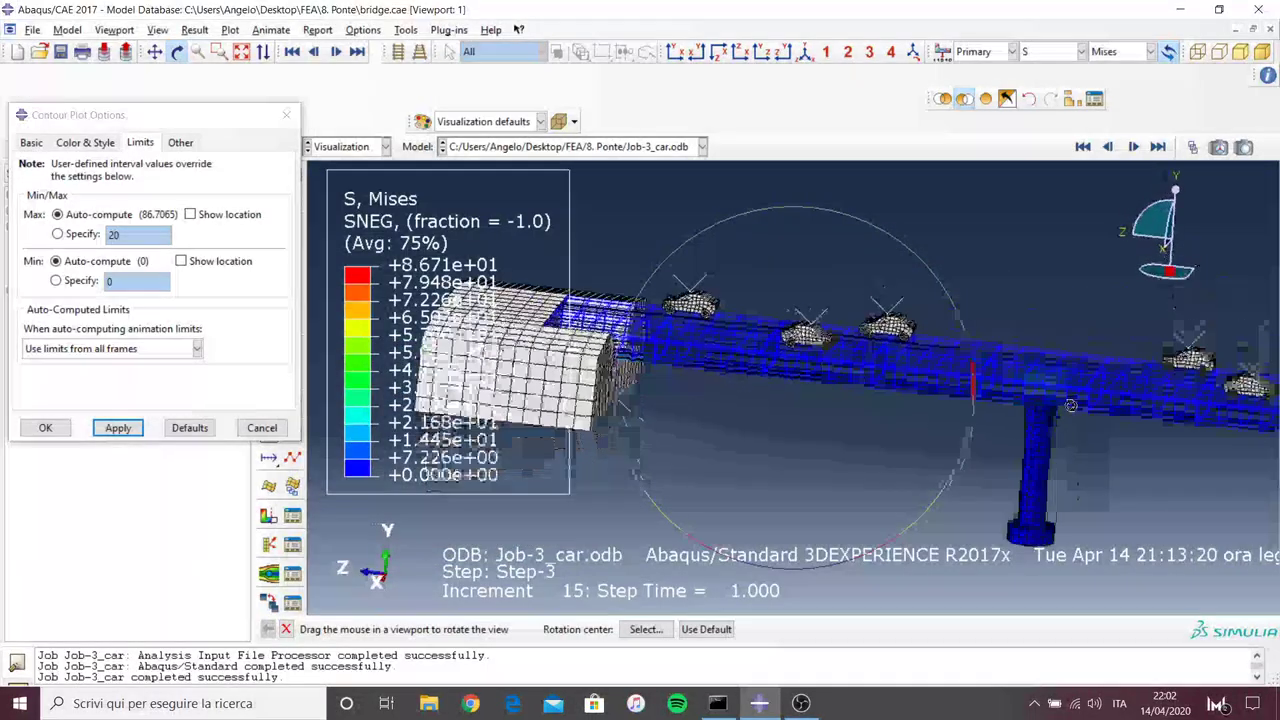
click(283, 117)
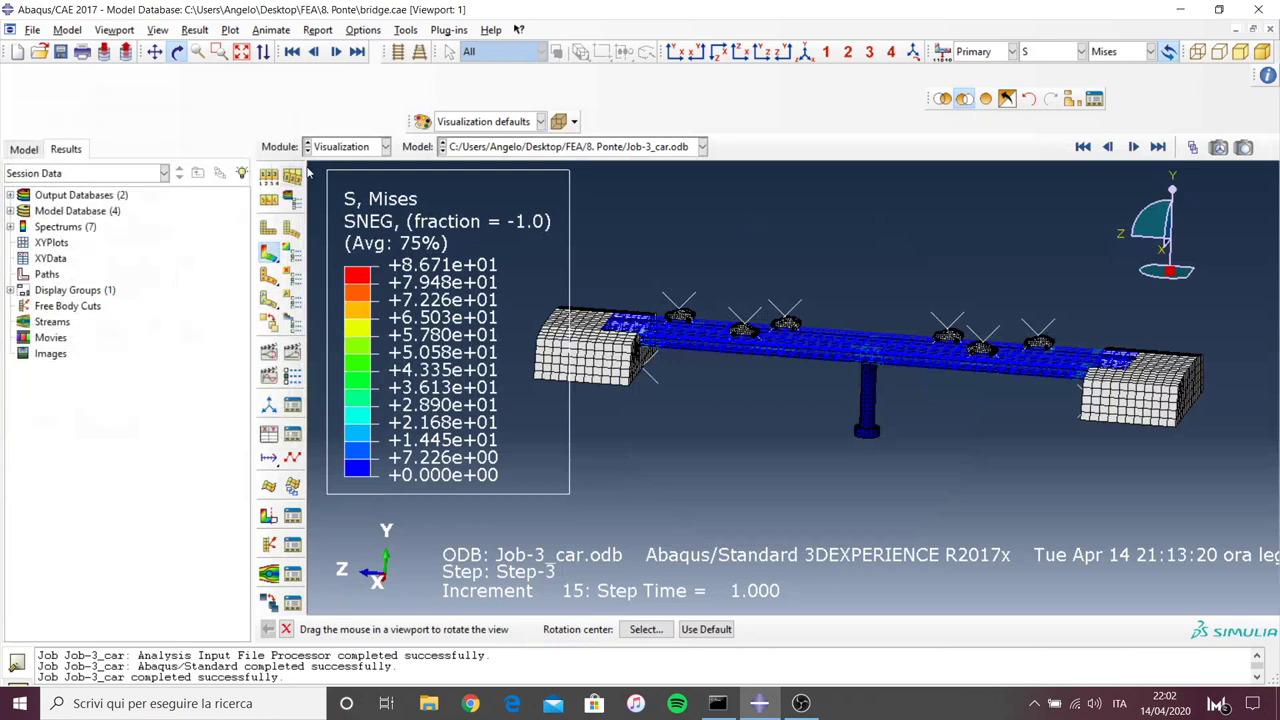
Switch to the Assembly module of the Module3-TIE model in the model tree
click(24, 149)
click(366, 148)
click(354, 199)
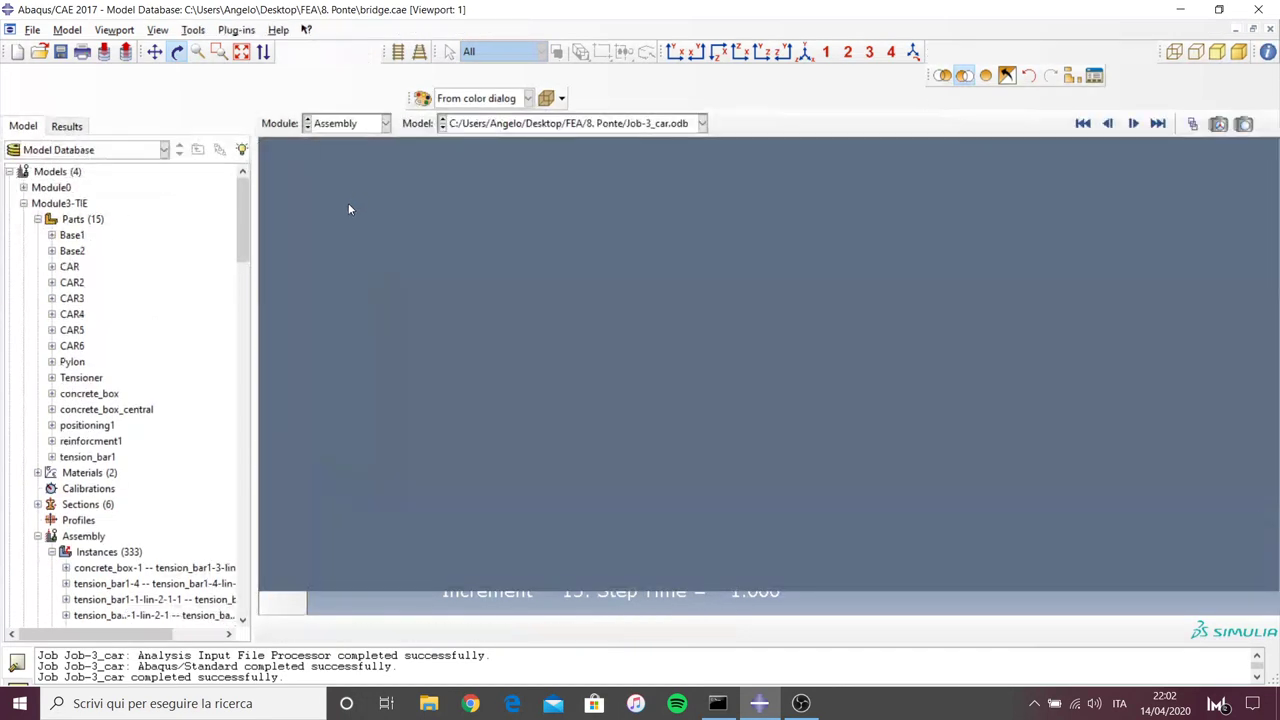
scroll(472, 271, down, 2)
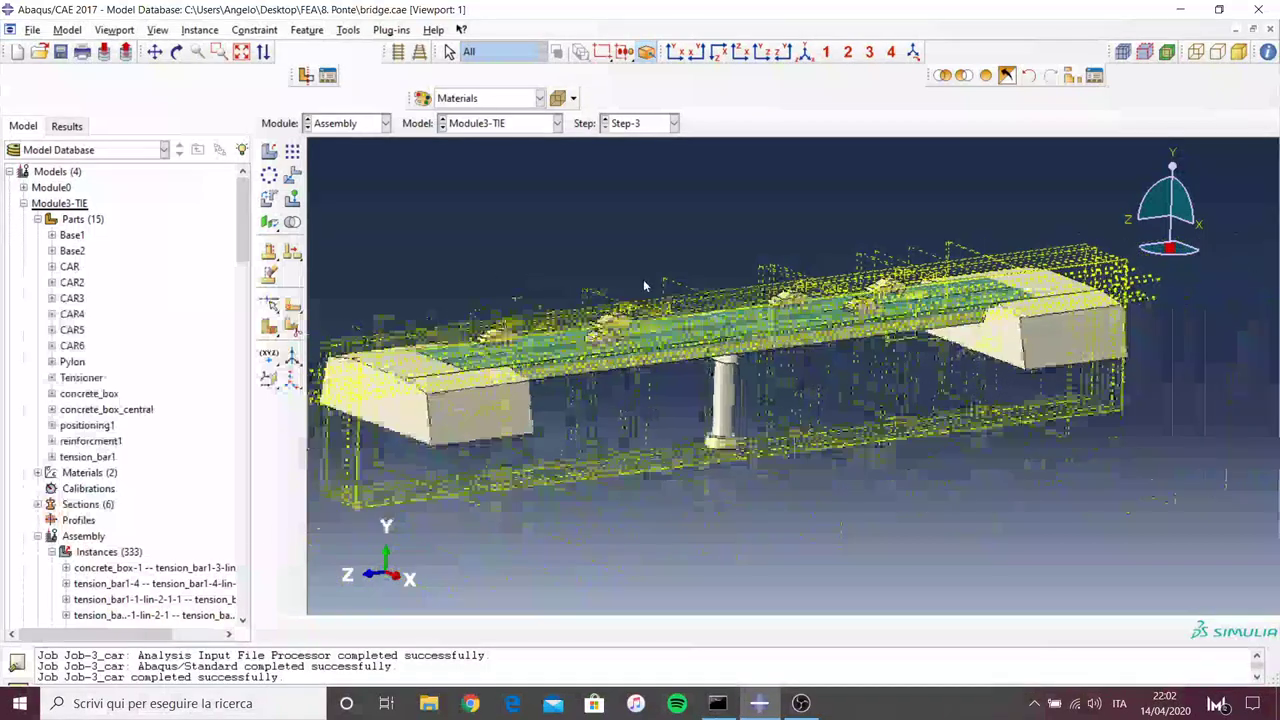
scroll(472, 271, down, 2)
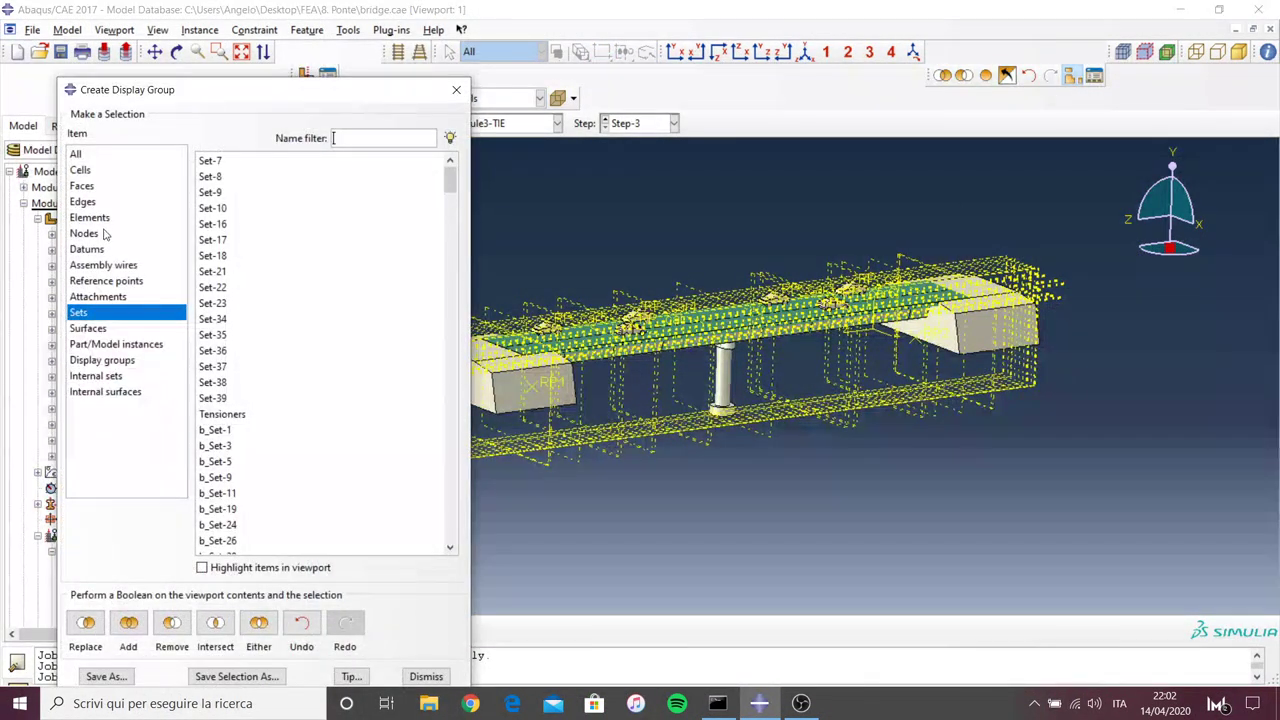
Select all datum planes and axes in a display group and remove them from the view
click(92, 250)
click(266, 178)
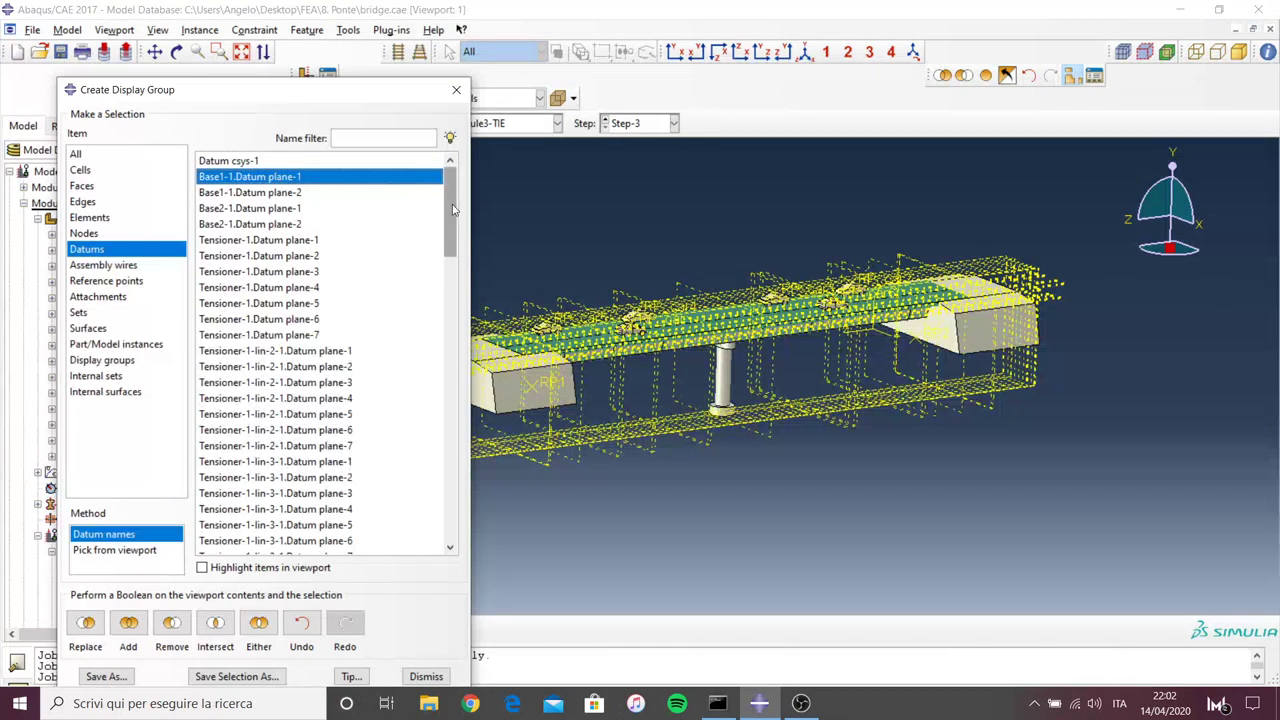
drag(452, 209, 421, 529)
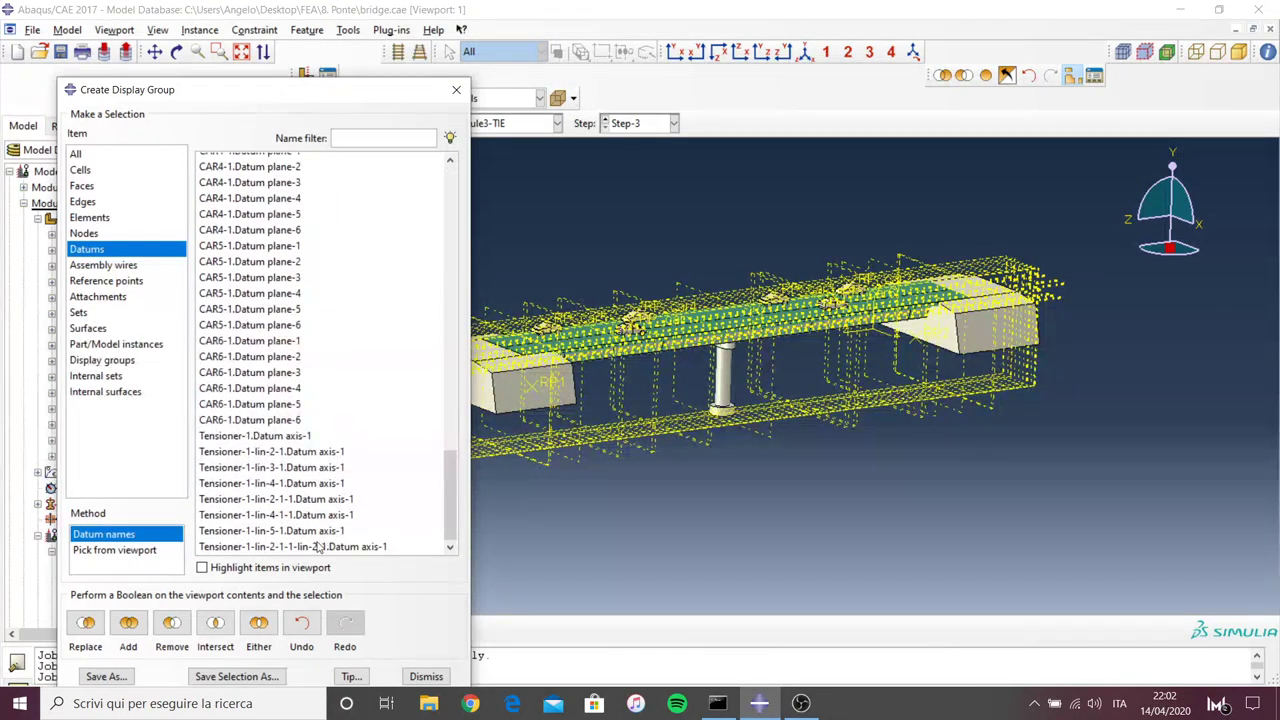
shift+click(318, 547)
click(185, 617)
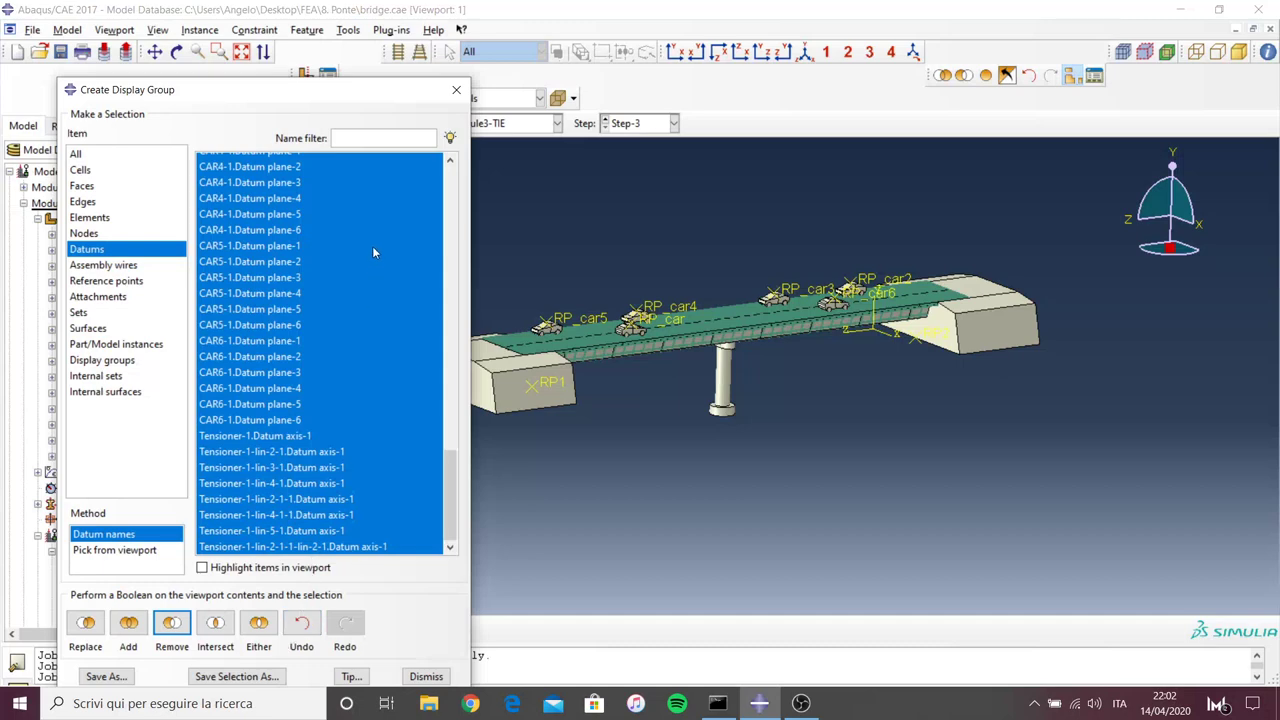
click(457, 90)
Zoom and rotate to look along the deck, then start the Remove Selected display tool
scroll(590, 290, up, 2)
scroll(612, 310, up, 2)
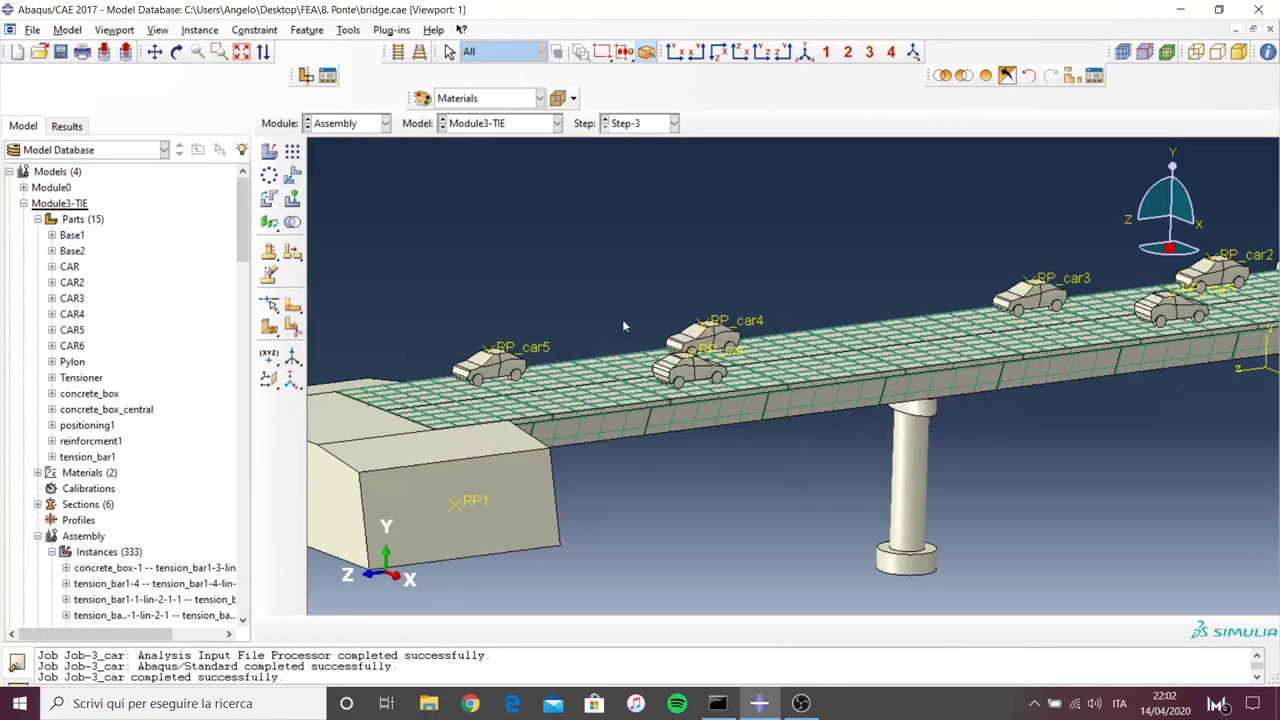
scroll(622, 322, up, 1)
scroll(622, 325, up, 2)
scroll(770, 340, up, 2)
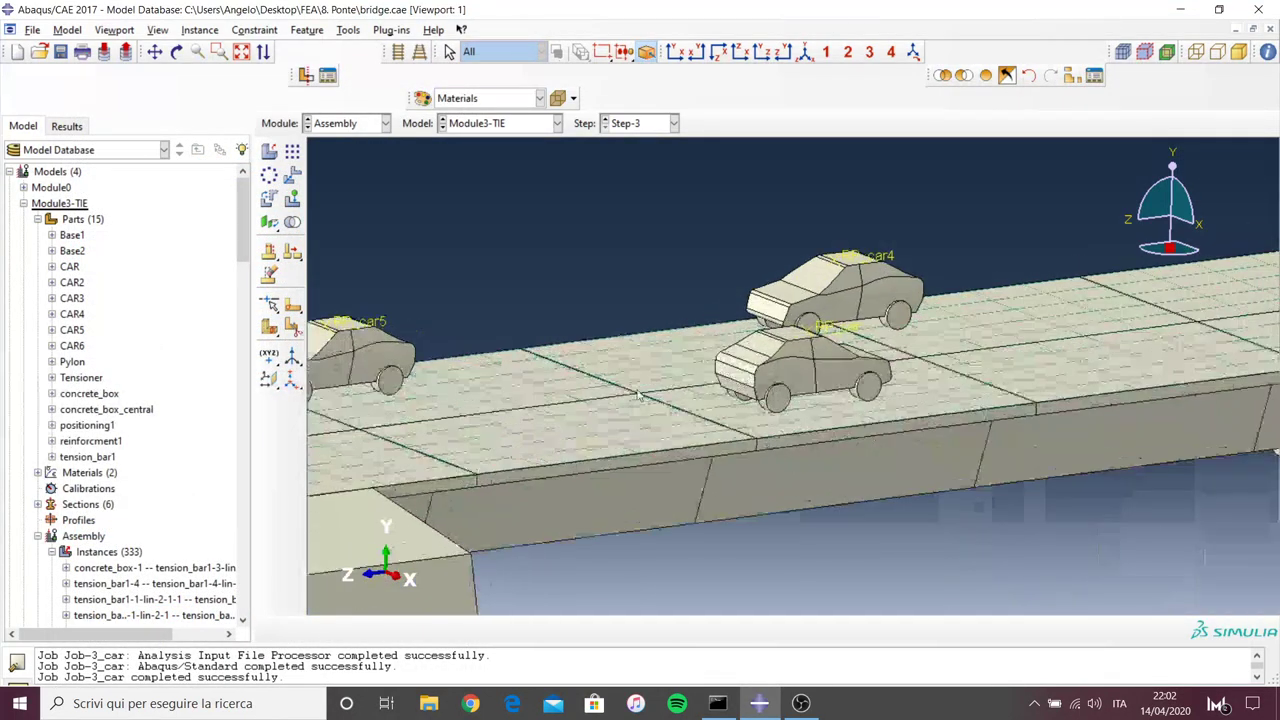
scroll(770, 345, up, 2)
scroll(600, 348, up, 2)
click(177, 51)
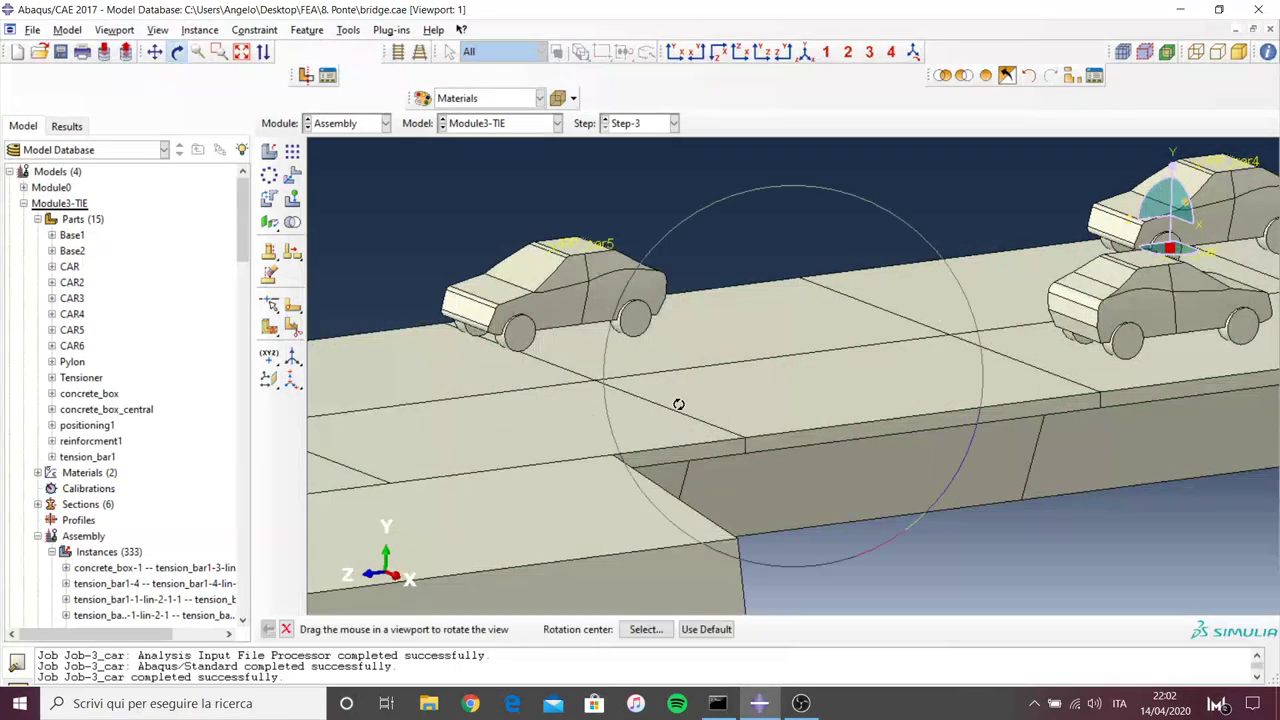
drag(677, 400, 750, 397)
scroll(750, 397, down, 2)
scroll(723, 354, down, 2)
scroll(478, 303, down, 2)
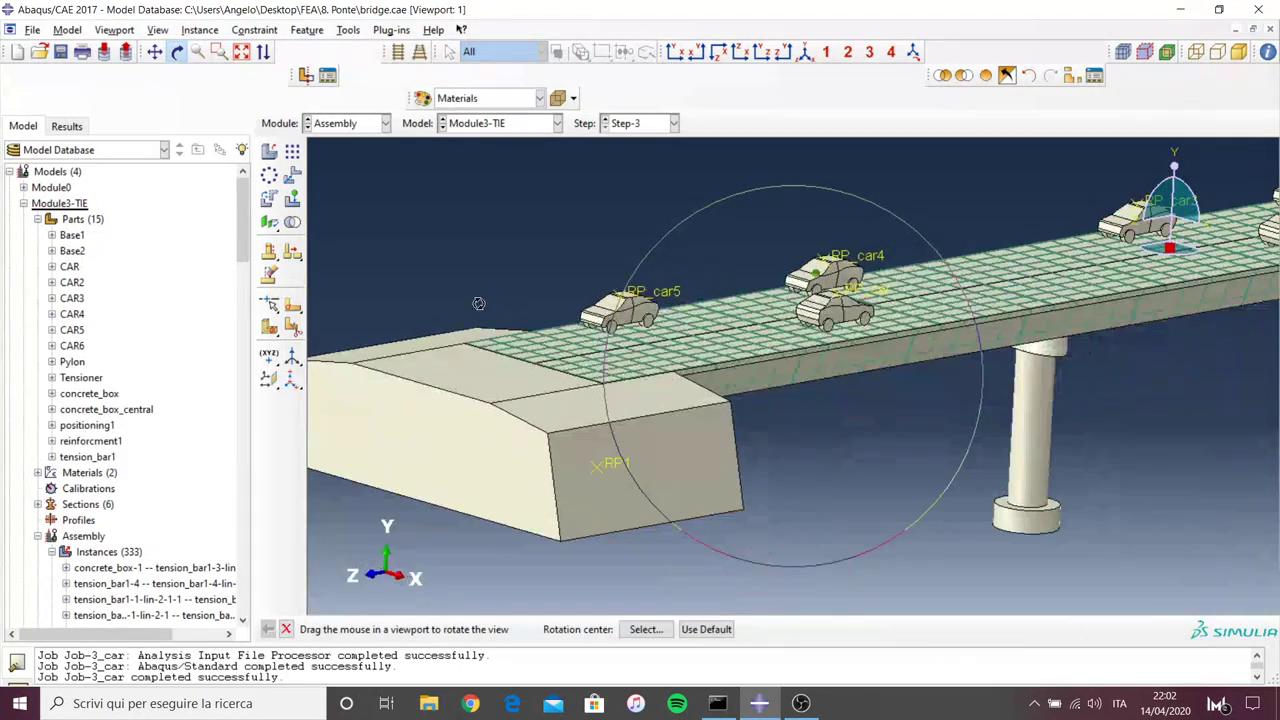
click(964, 76)
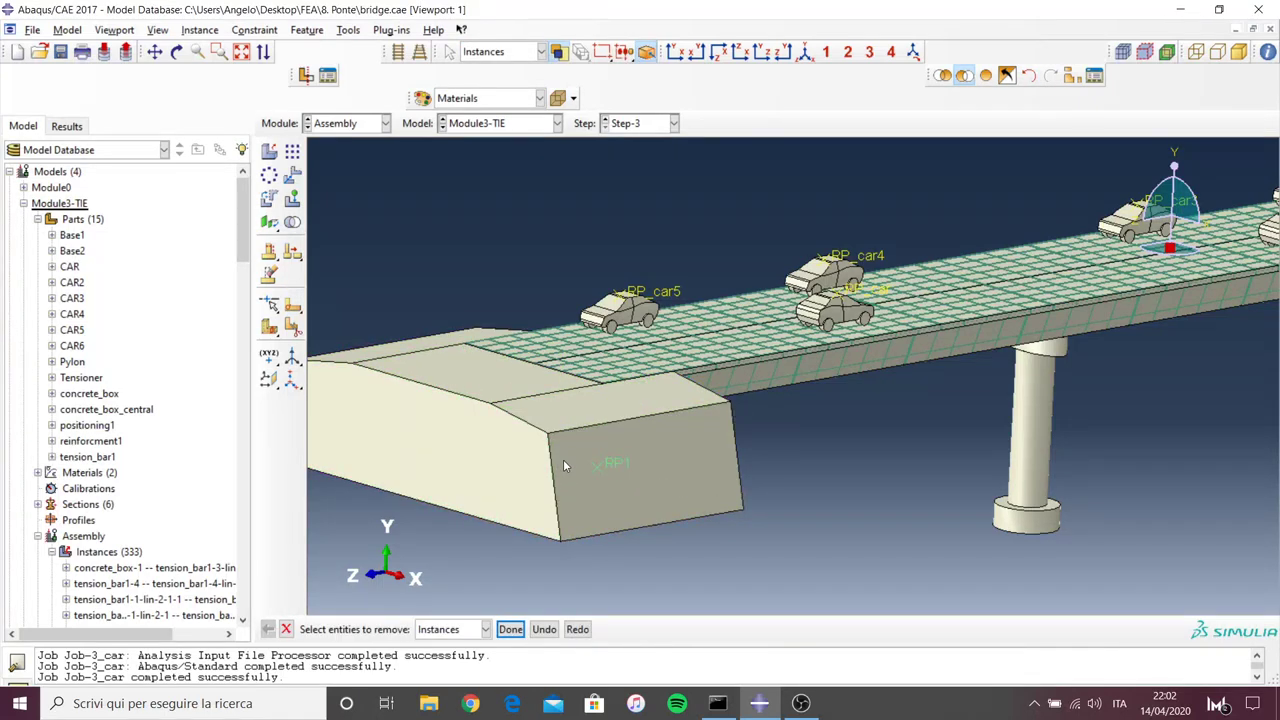
Hide the concrete abutment block from the displayed assembly
click(606, 448)
middle_click(600, 440)
scroll(570, 410, up, 1)
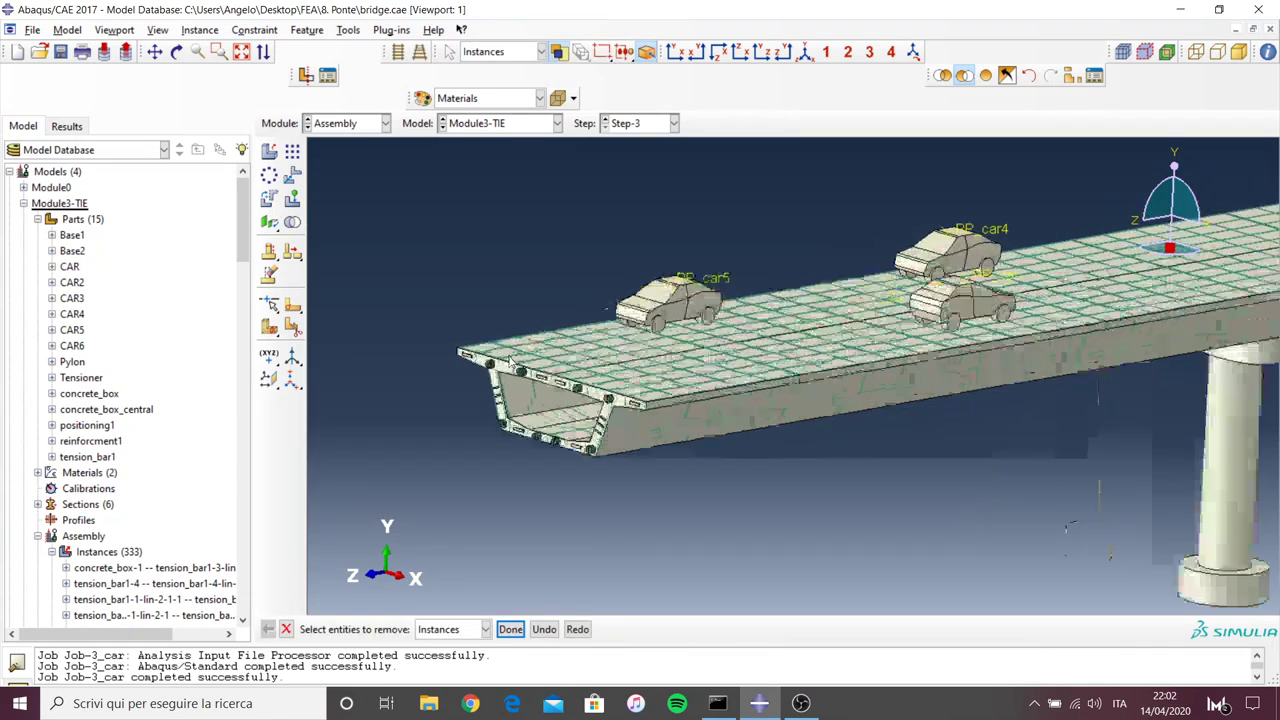
scroll(540, 400, up, 2)
scroll(495, 385, up, 2)
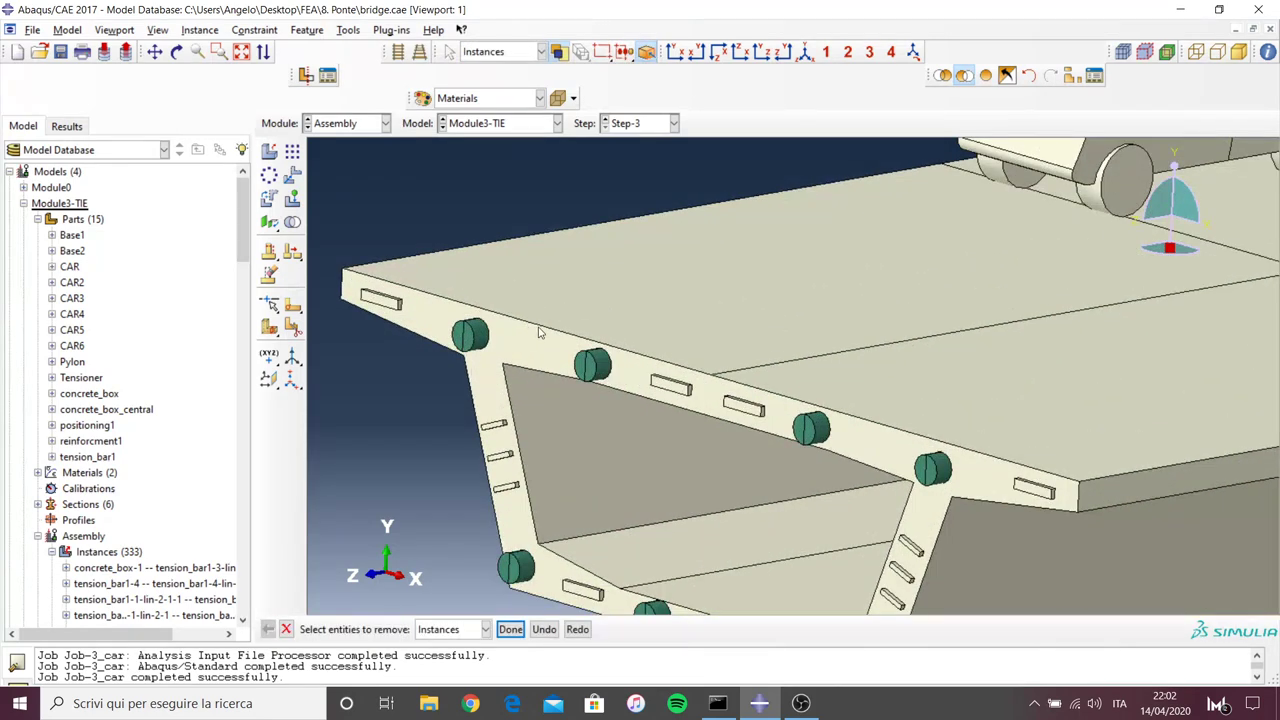
scroll(538, 333, down, 2)
Hide a deck segment from the assembly view
click(848, 331)
middle_click(848, 331)
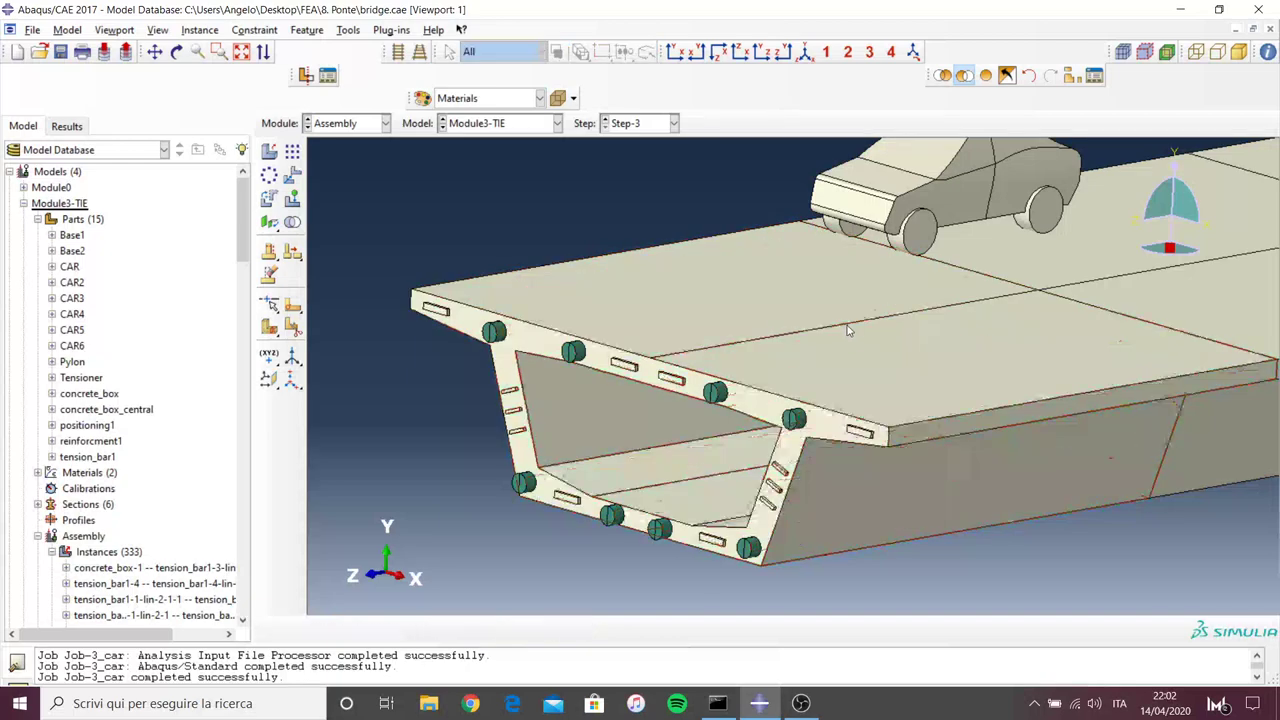
scroll(680, 335, down, 1)
scroll(540, 350, down, 2)
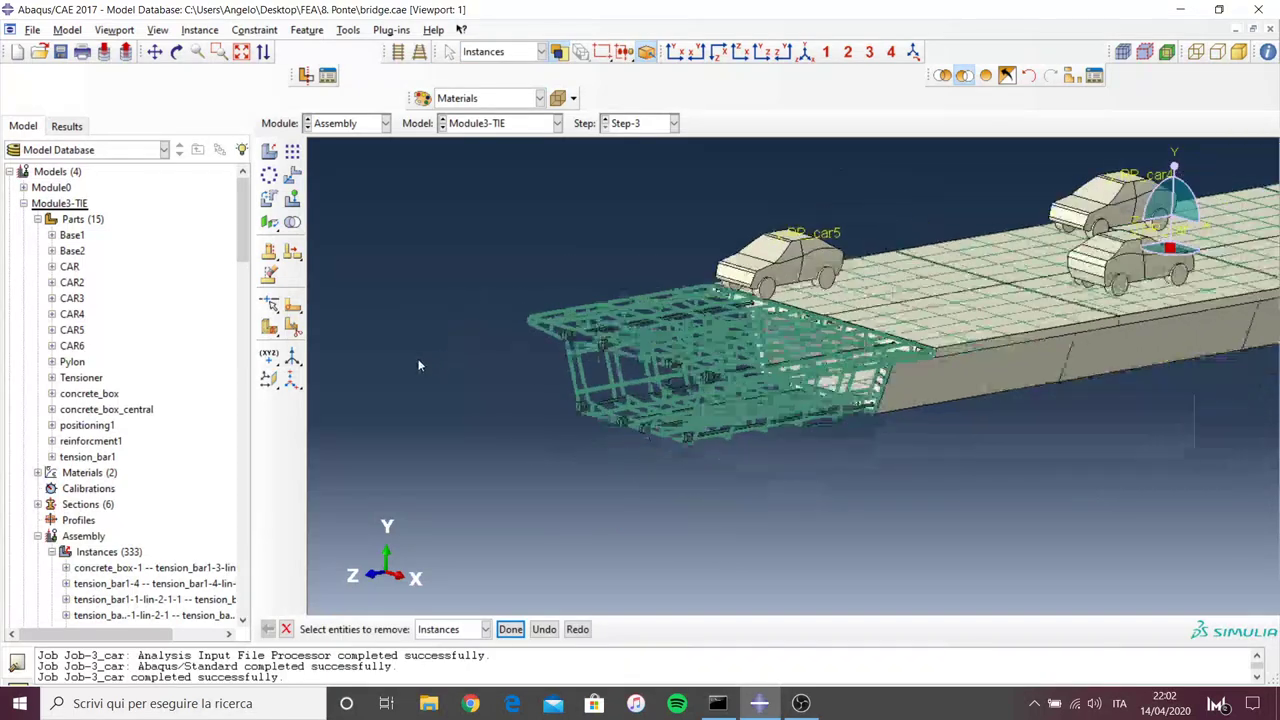
scroll(405, 368, down, 2)
scroll(392, 371, down, 1)
scroll(520, 371, up, 2)
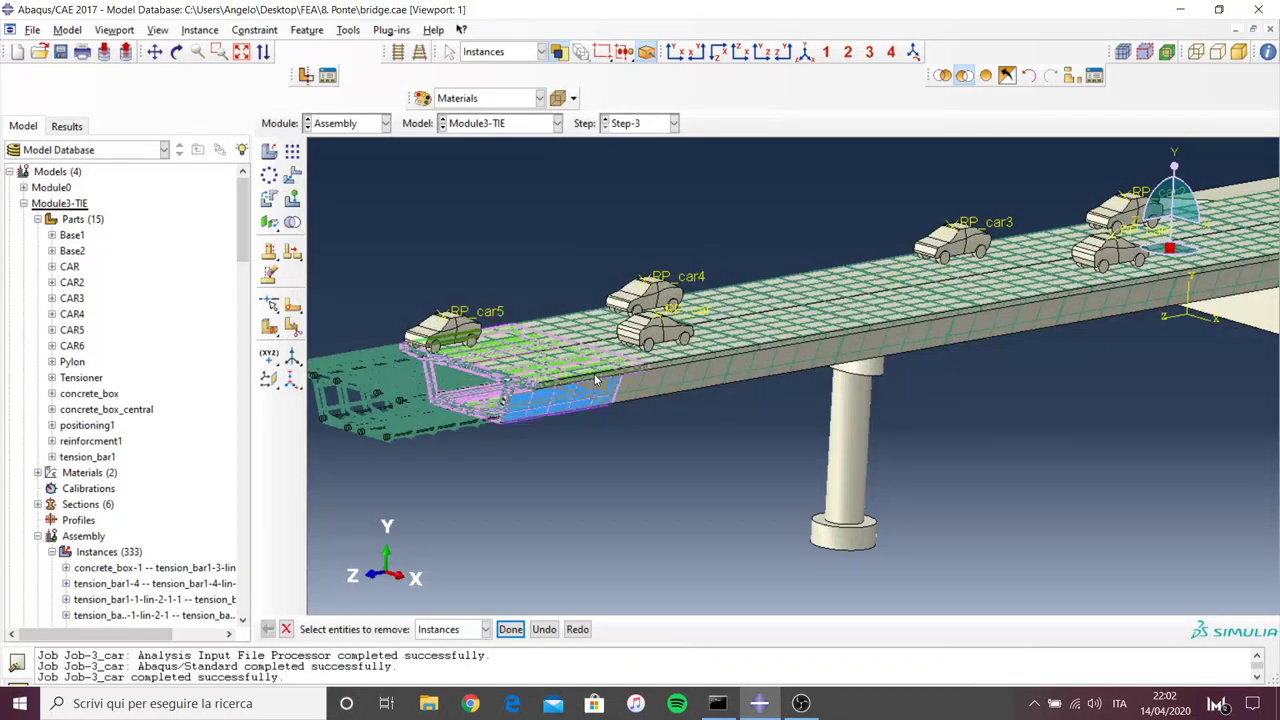
Hide the reinforcement cage segment and several deck segments along the span
click(596, 380)
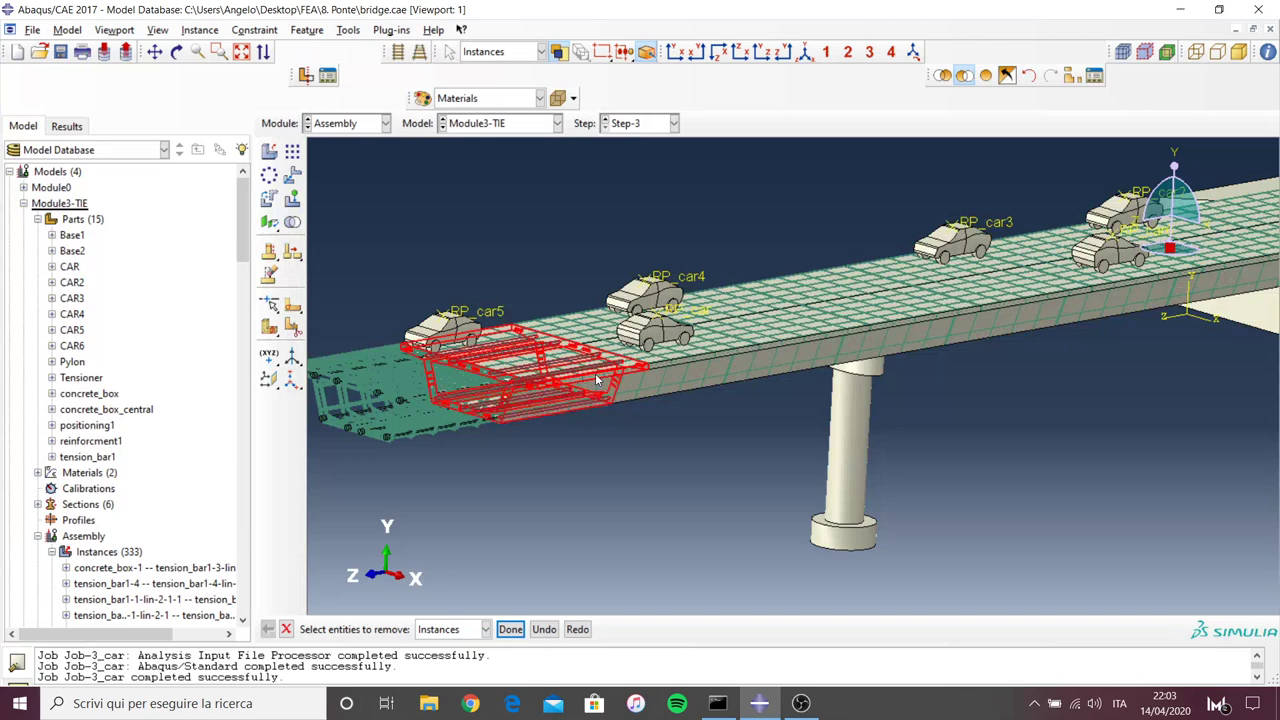
scroll(680, 373, down, 1)
click(680, 370)
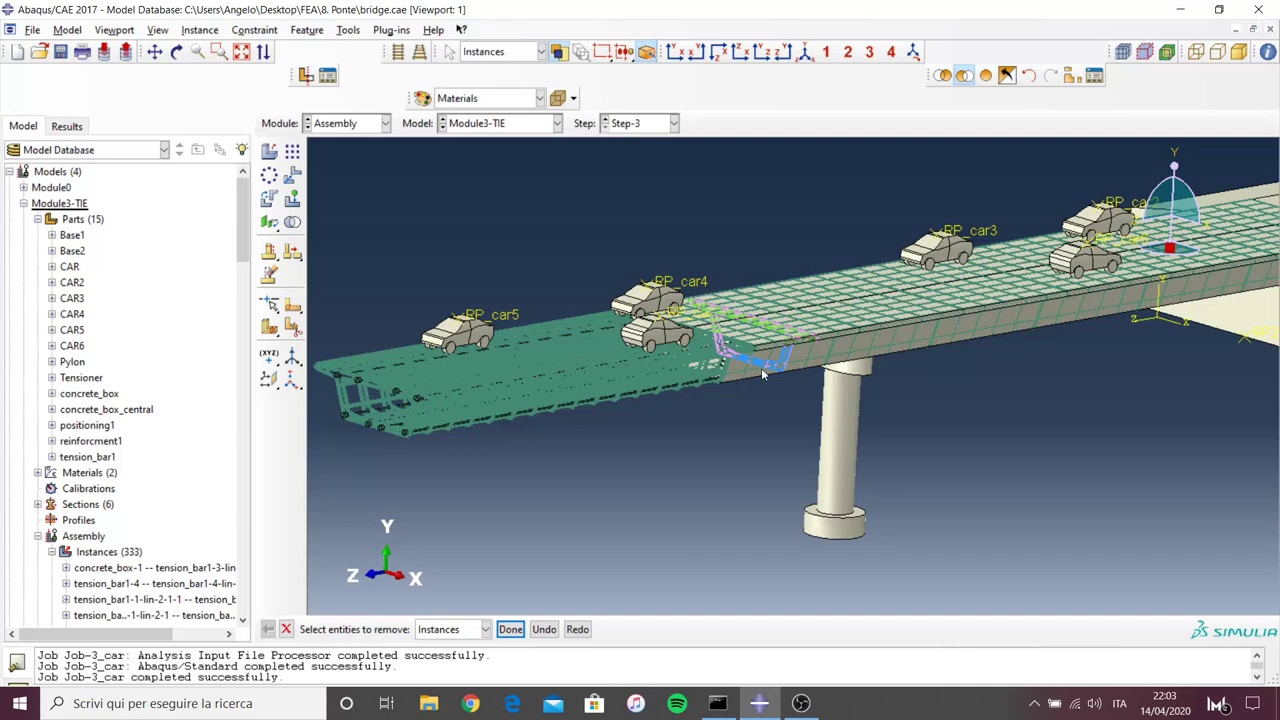
click(812, 370)
scroll(907, 325, up, 2)
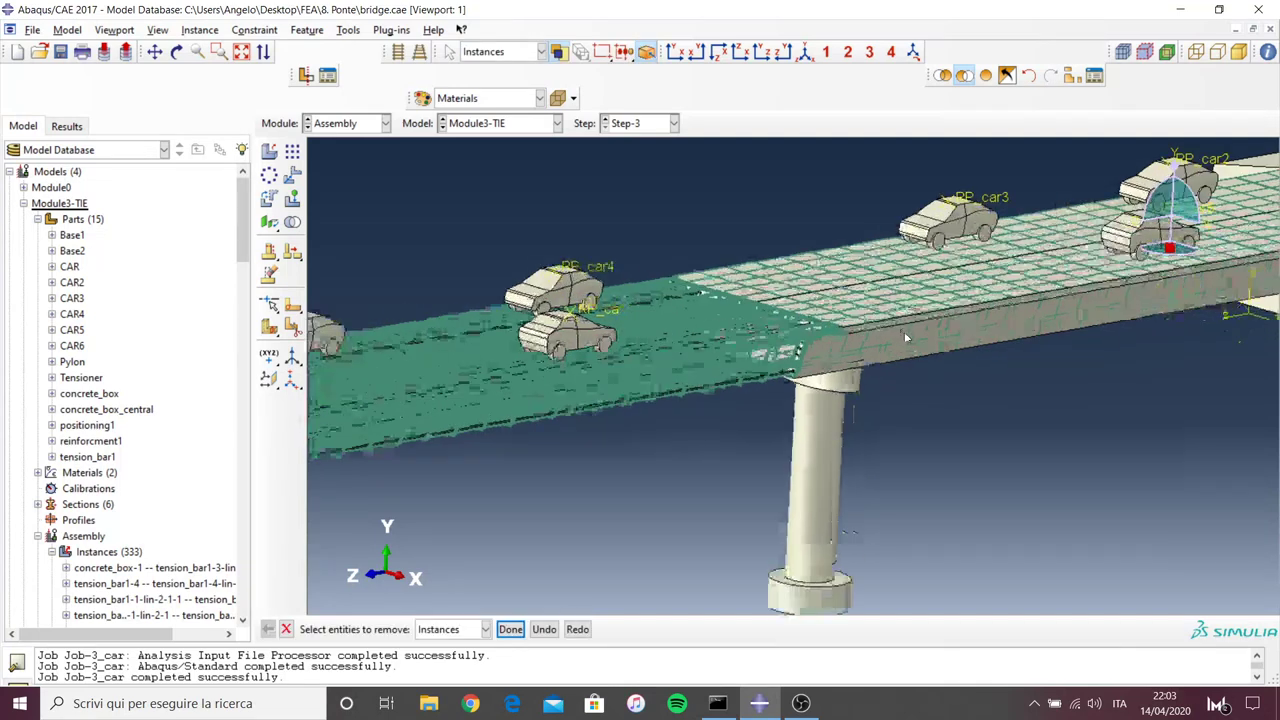
click(872, 354)
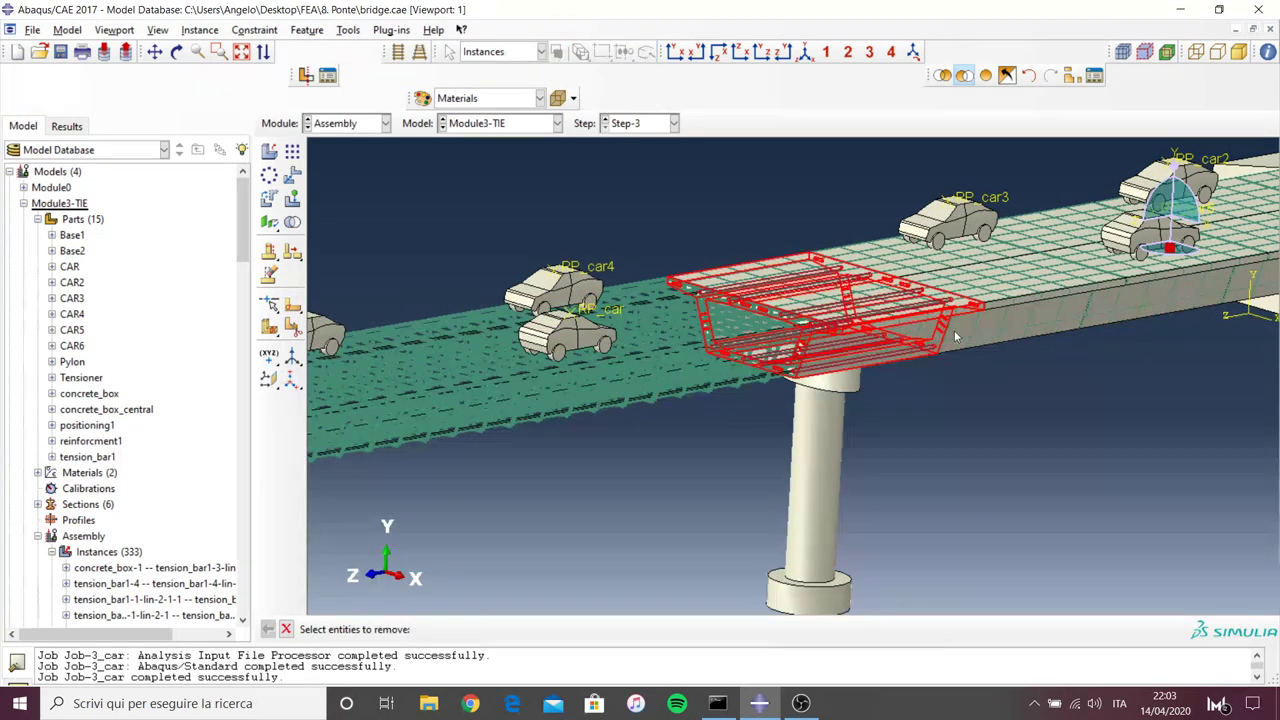
click(1018, 316)
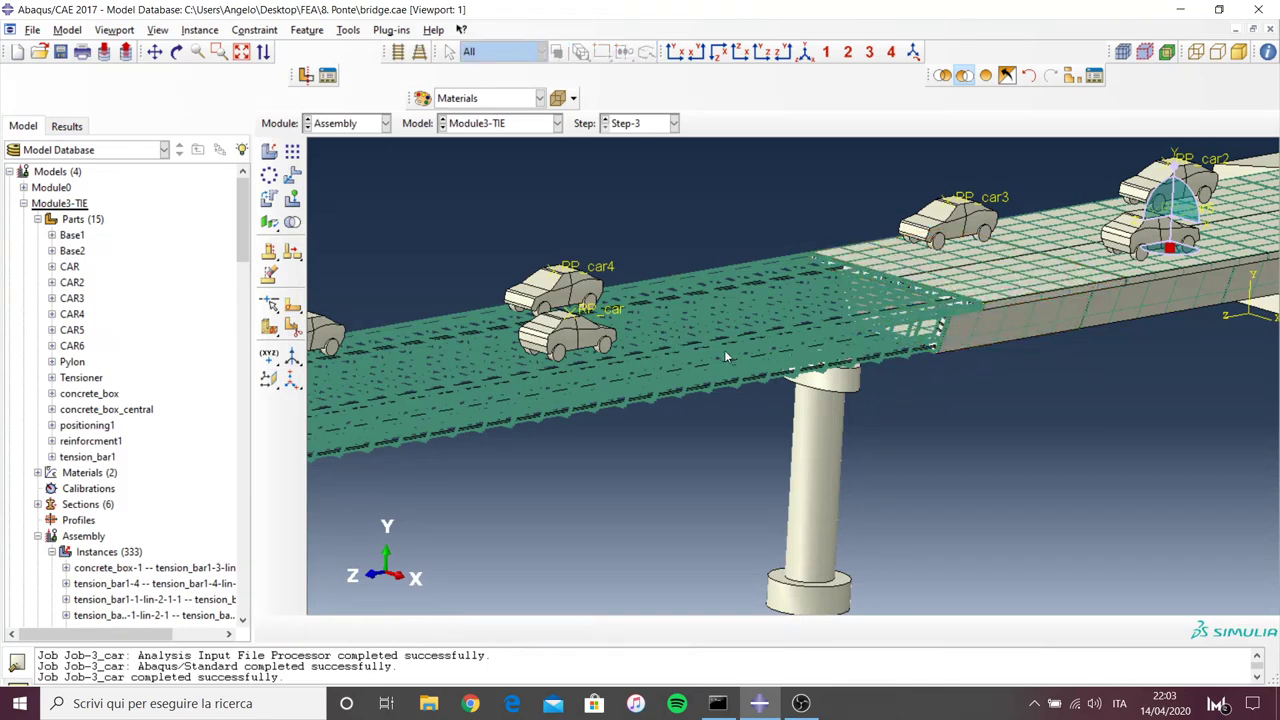
Hide the far-end deck segment, the box-girder segment and the abutment-end deck segment
scroll(772, 302, down, 2)
scroll(772, 302, up, 2)
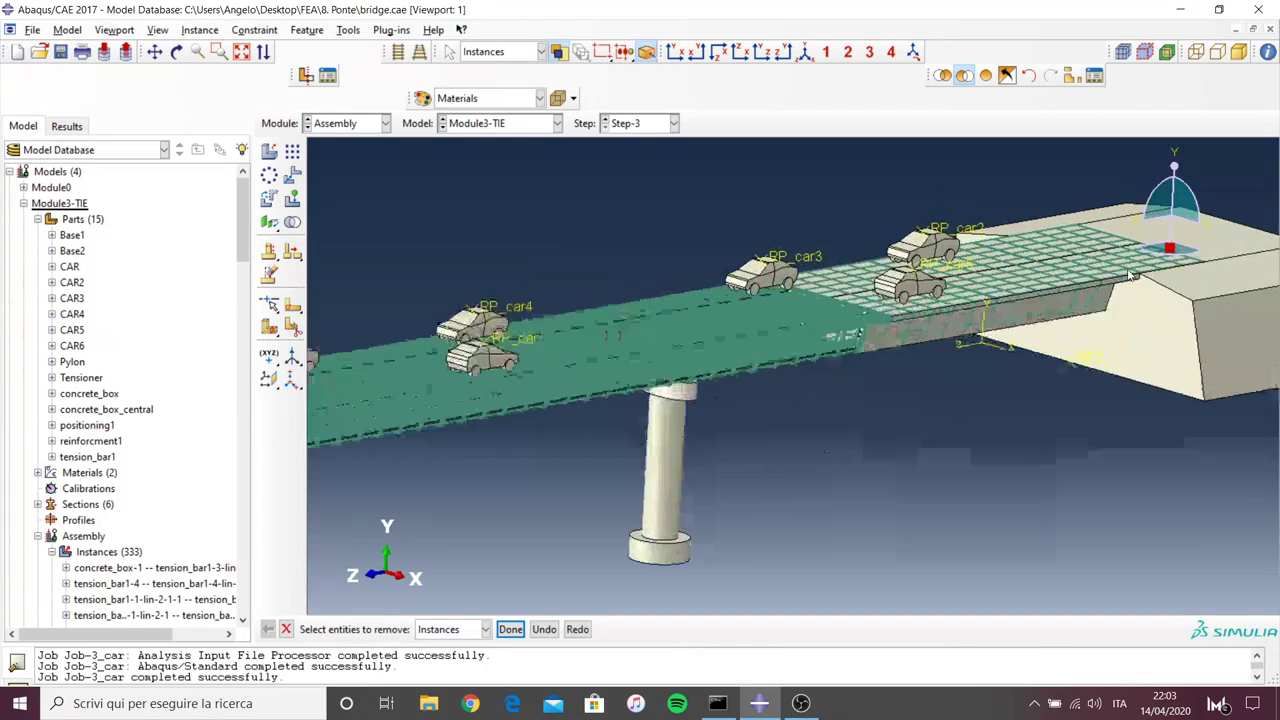
scroll(746, 391, up, 2)
click(777, 361)
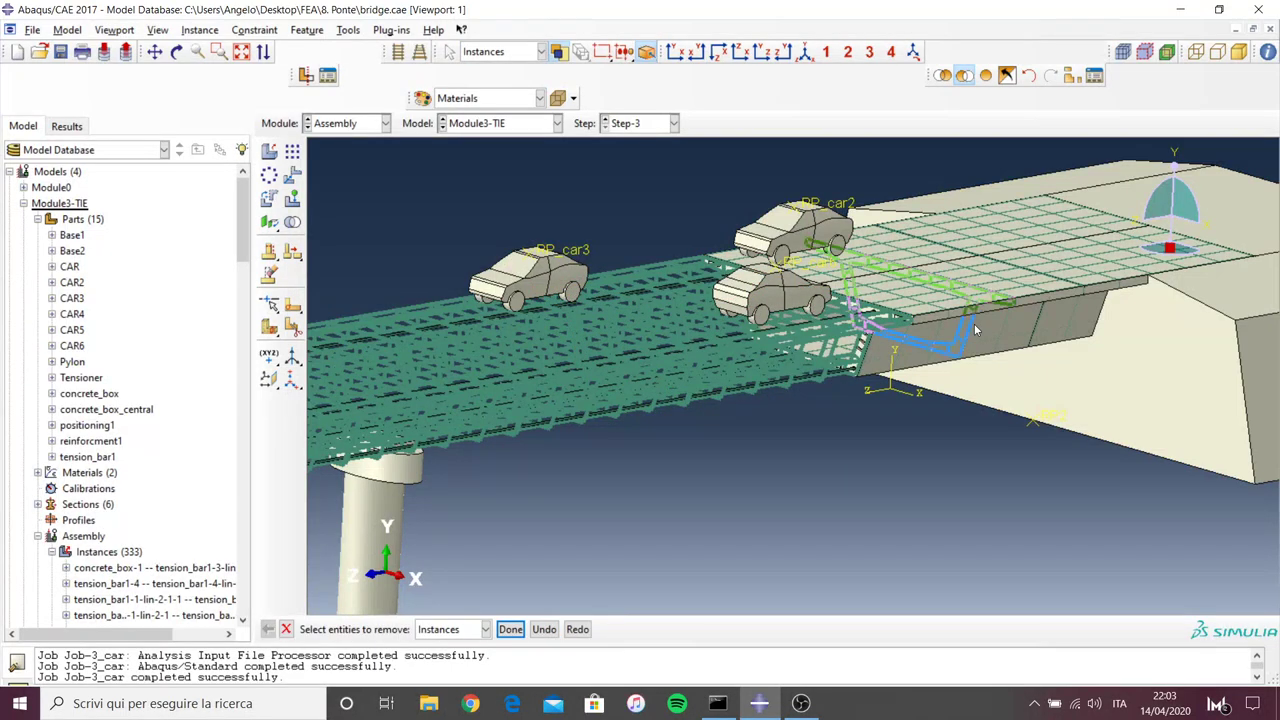
click(982, 336)
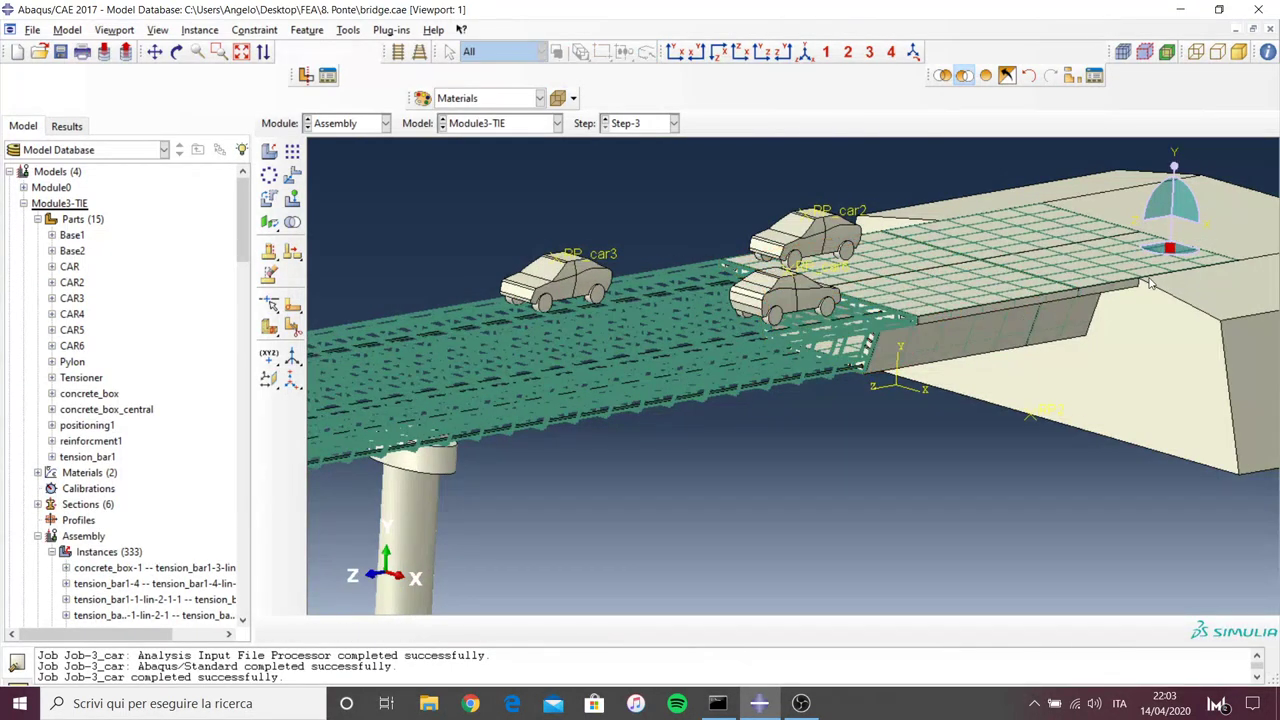
scroll(1080, 248, up, 2)
click(1068, 292)
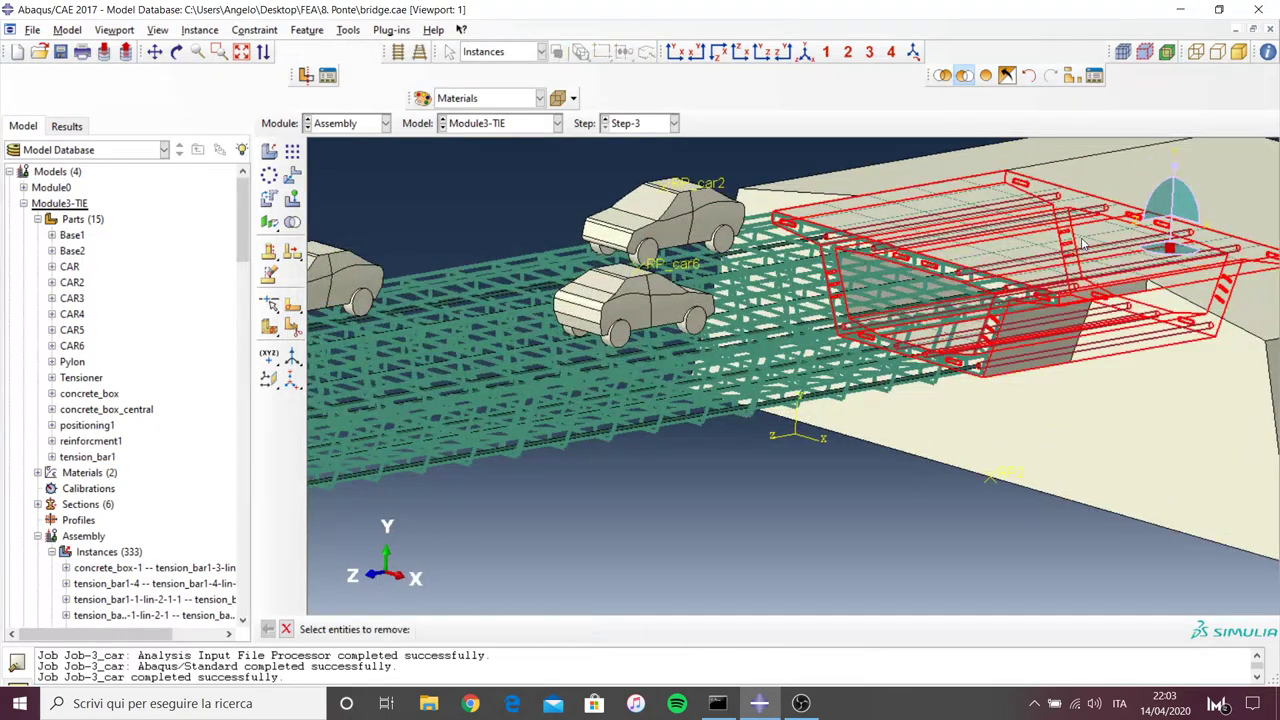
Zoom in and hide the concrete abutment box
scroll(1066, 297, down, 2)
scroll(1066, 297, down, 2)
scroll(754, 314, down, 1)
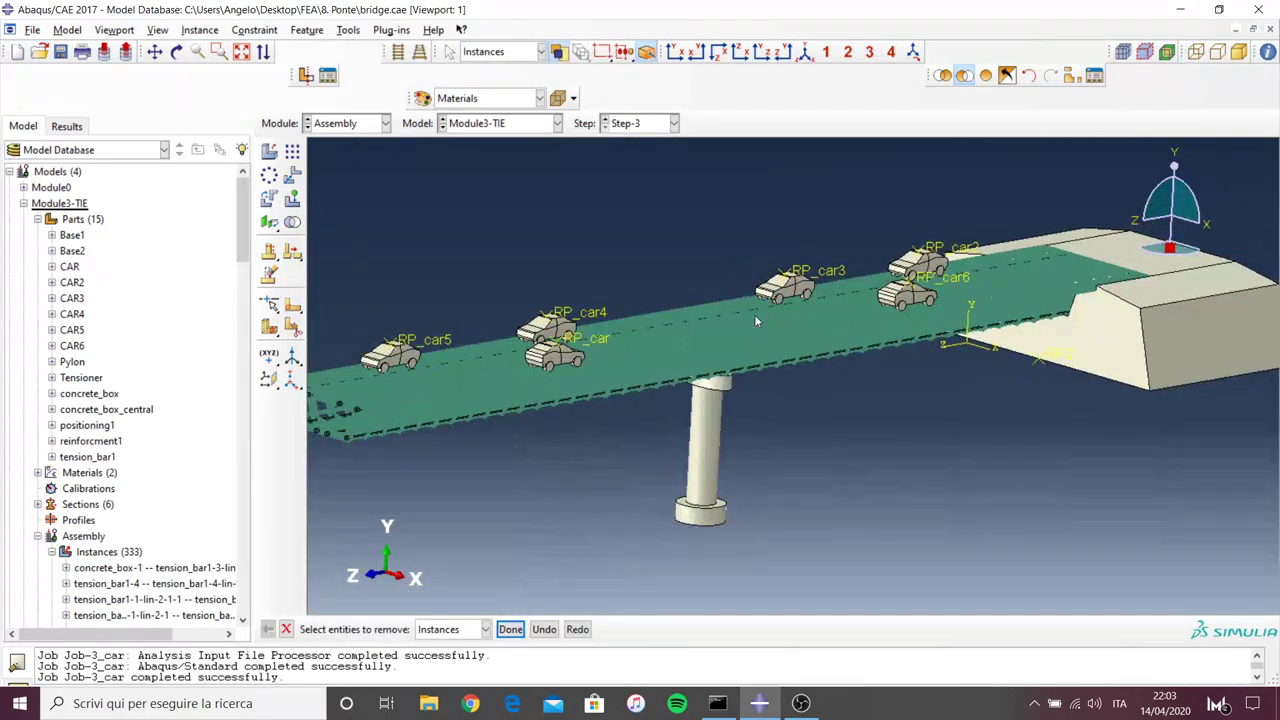
scroll(722, 324, up, 2)
scroll(633, 301, up, 2)
scroll(633, 301, up, 1)
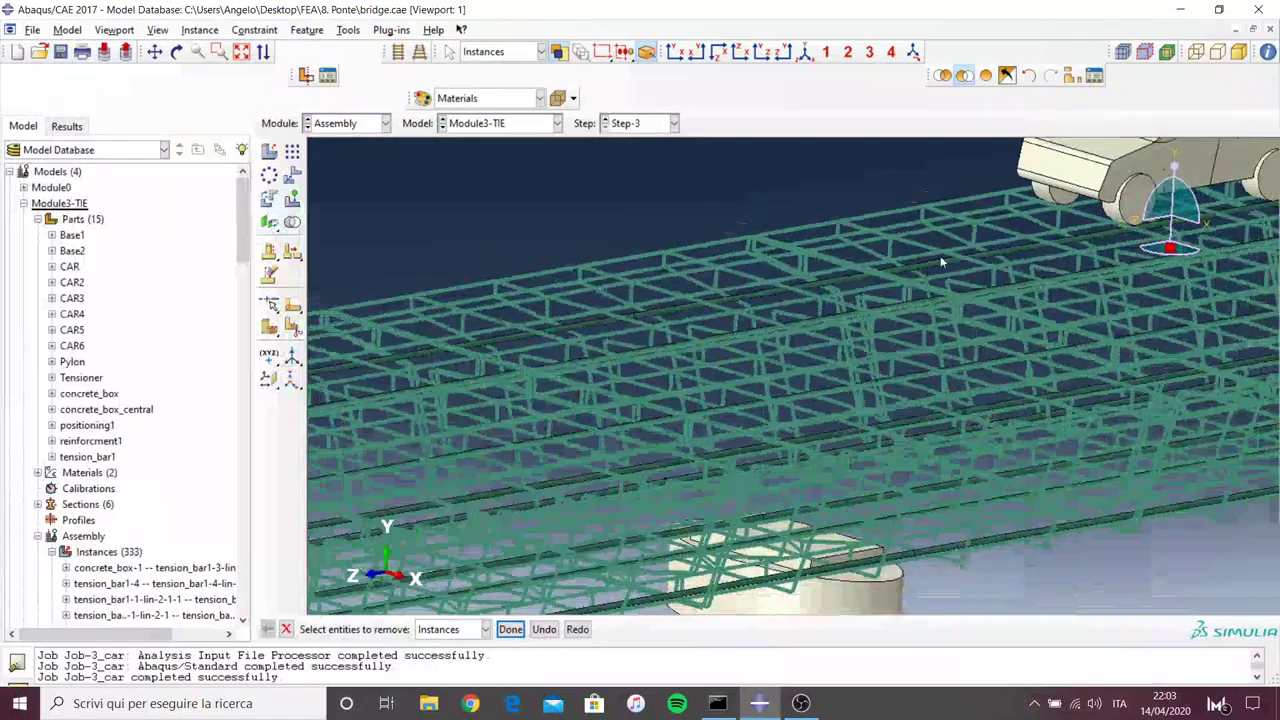
scroll(940, 255, down, 2)
scroll(1025, 252, down, 1)
scroll(795, 316, up, 1)
scroll(565, 380, up, 2)
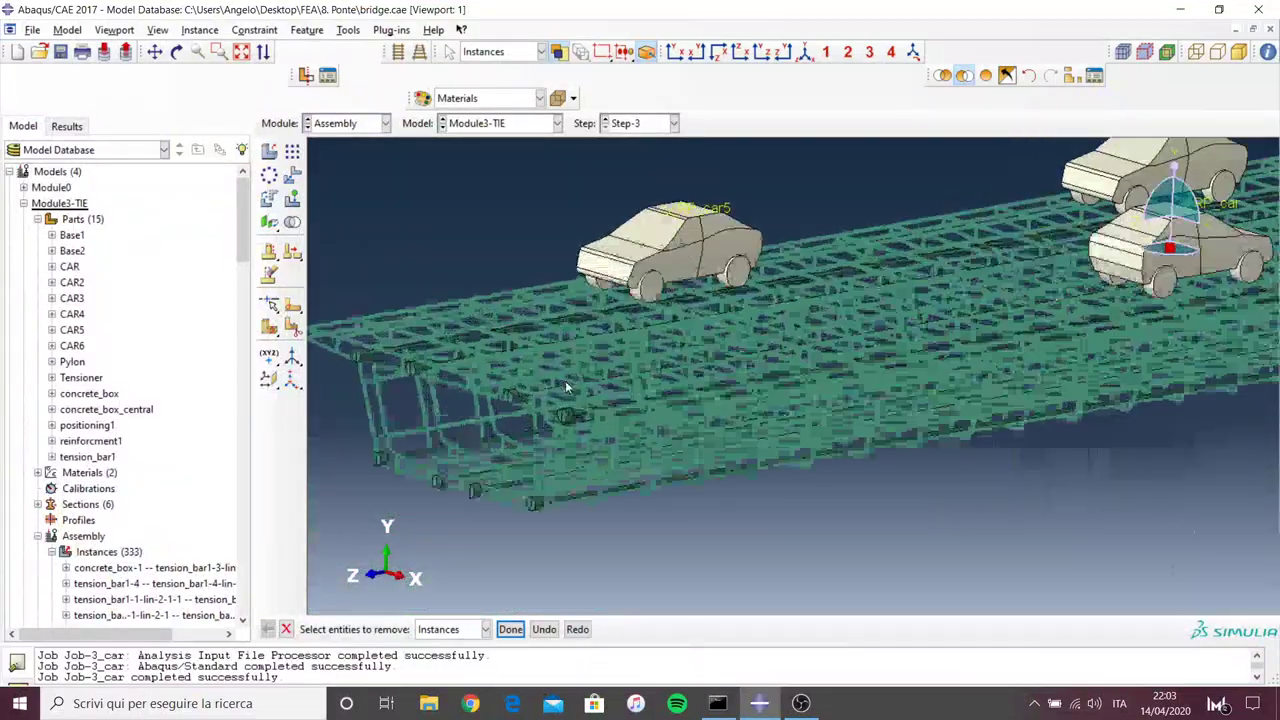
scroll(513, 413, up, 2)
scroll(524, 418, down, 1)
scroll(474, 394, down, 1)
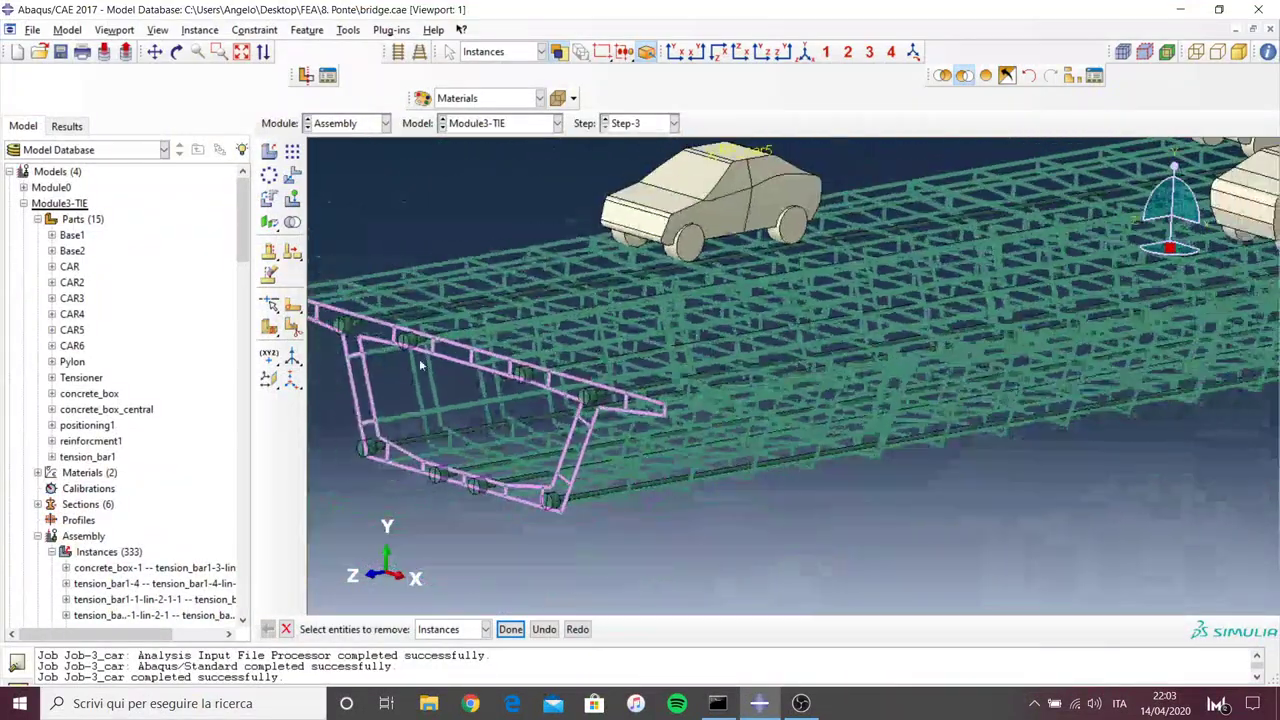
scroll(636, 460, up, 1)
scroll(690, 450, up, 2)
scroll(580, 435, up, 1)
scroll(420, 424, down, 2)
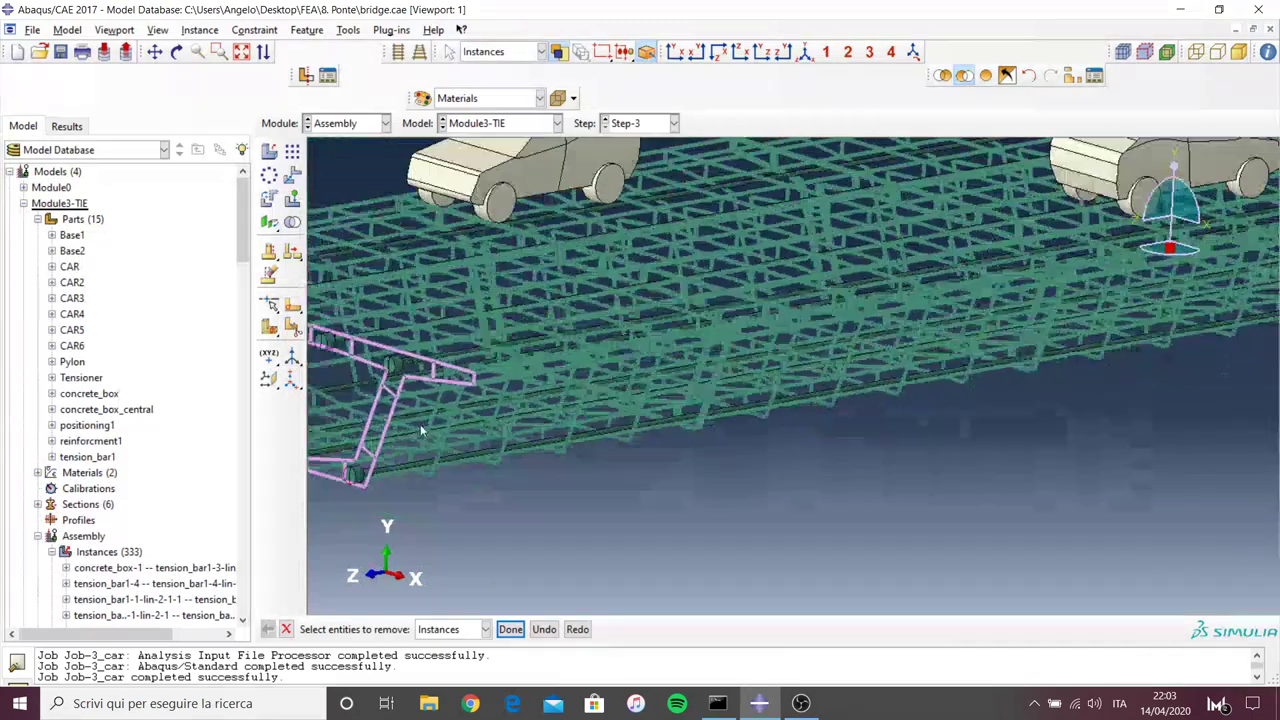
scroll(420, 426, down, 2)
scroll(420, 430, down, 1)
scroll(420, 428, down, 1)
scroll(1118, 330, up, 2)
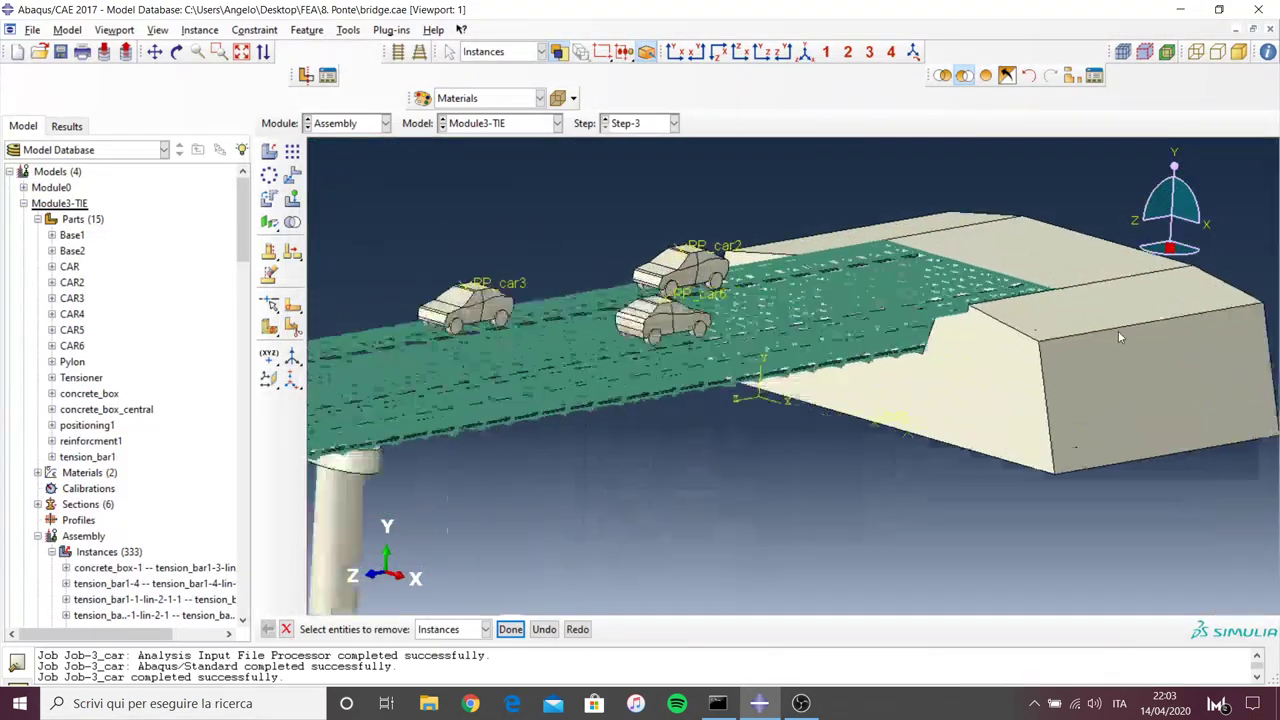
scroll(1092, 346, up, 1)
click(1088, 358)
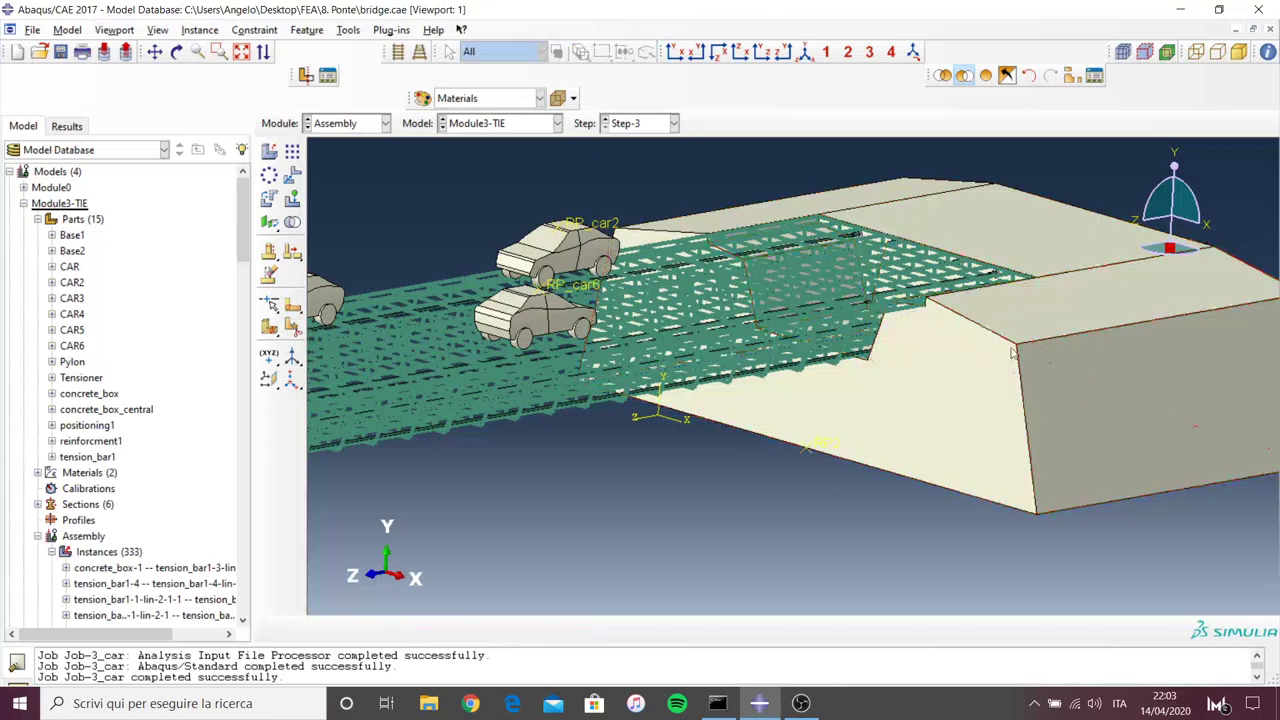
Remove the red longitudinal bar along the deck from view
scroll(930, 310, up, 1)
scroll(940, 320, up, 2)
scroll(934, 332, up, 1)
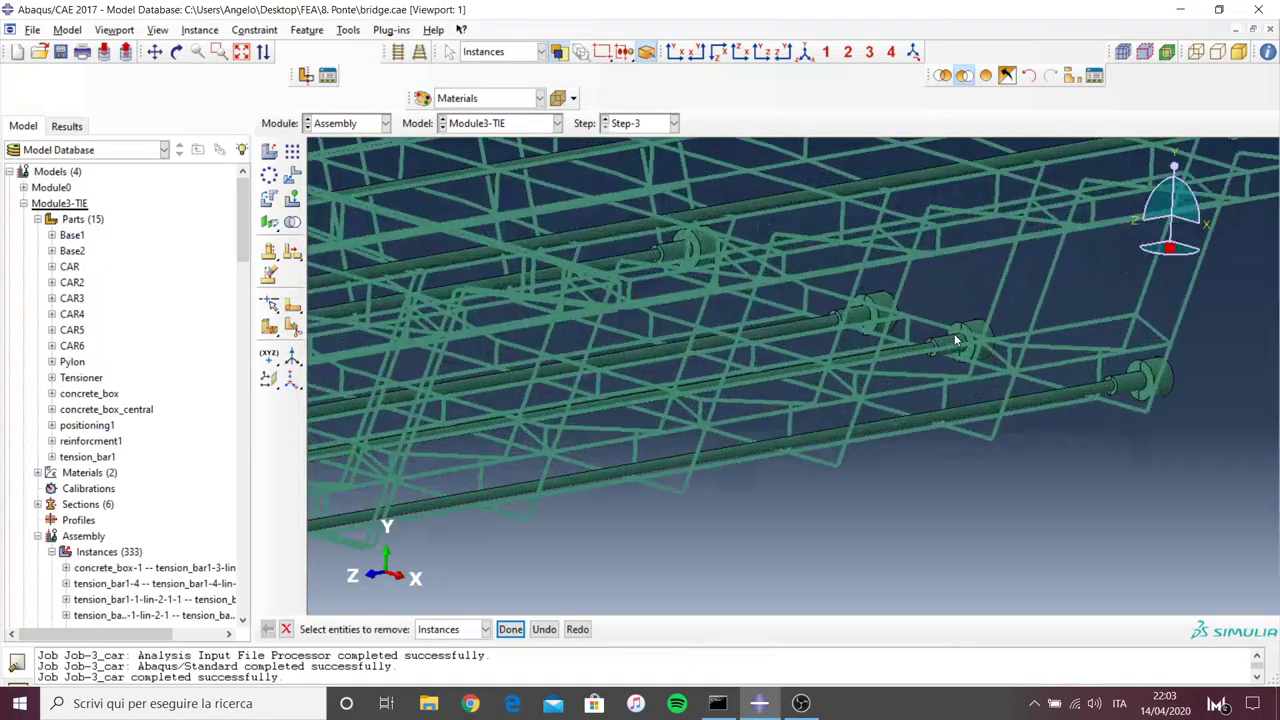
scroll(940, 453, down, 1)
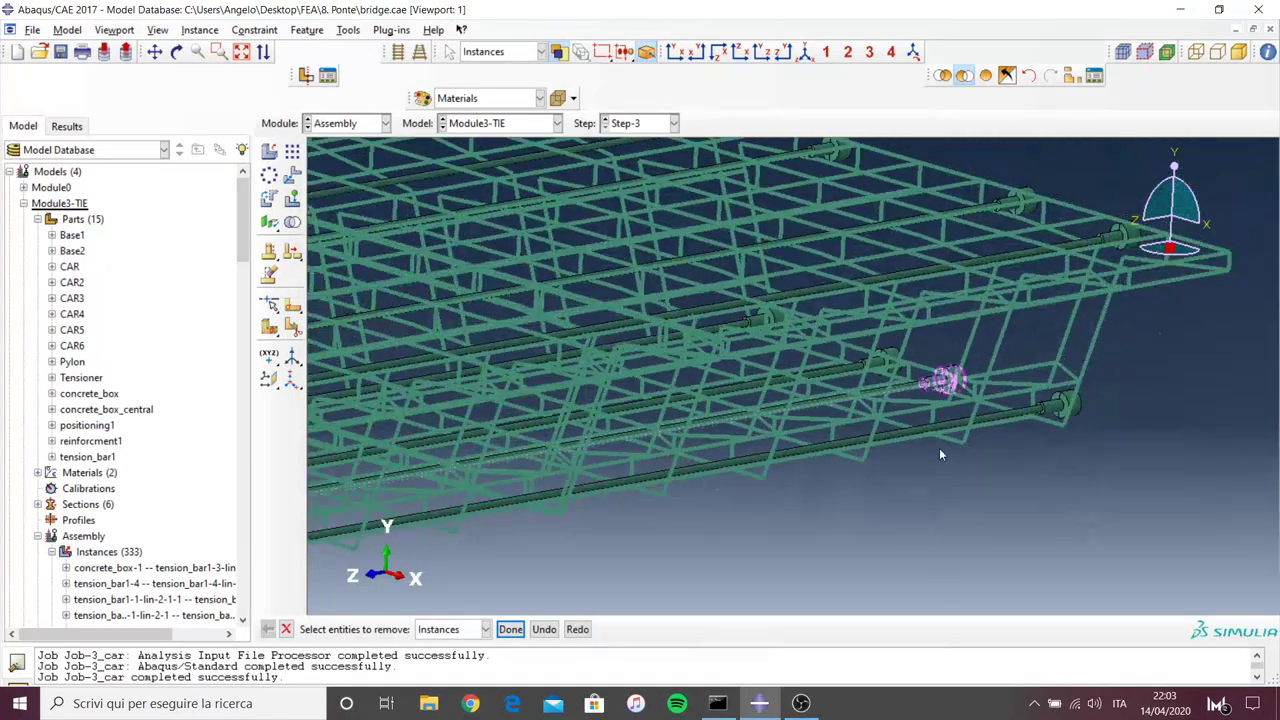
click(997, 414)
scroll(1058, 433, down, 2)
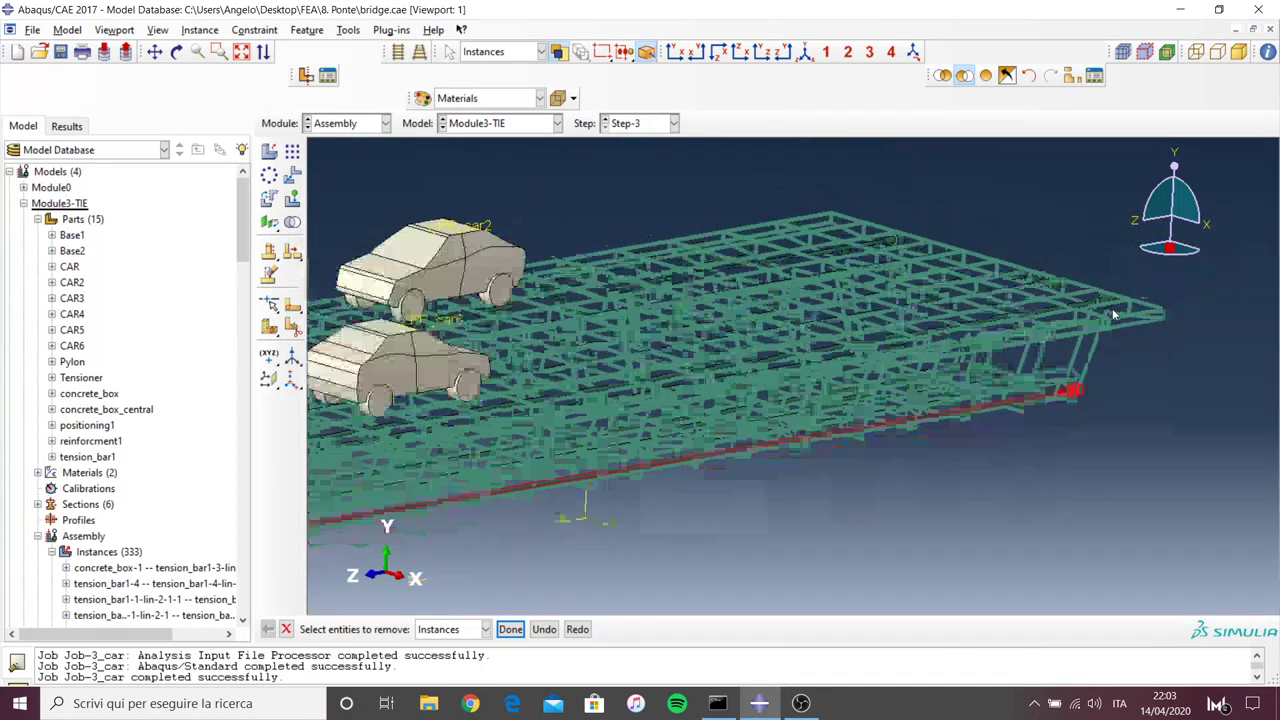
scroll(1014, 331, down, 1)
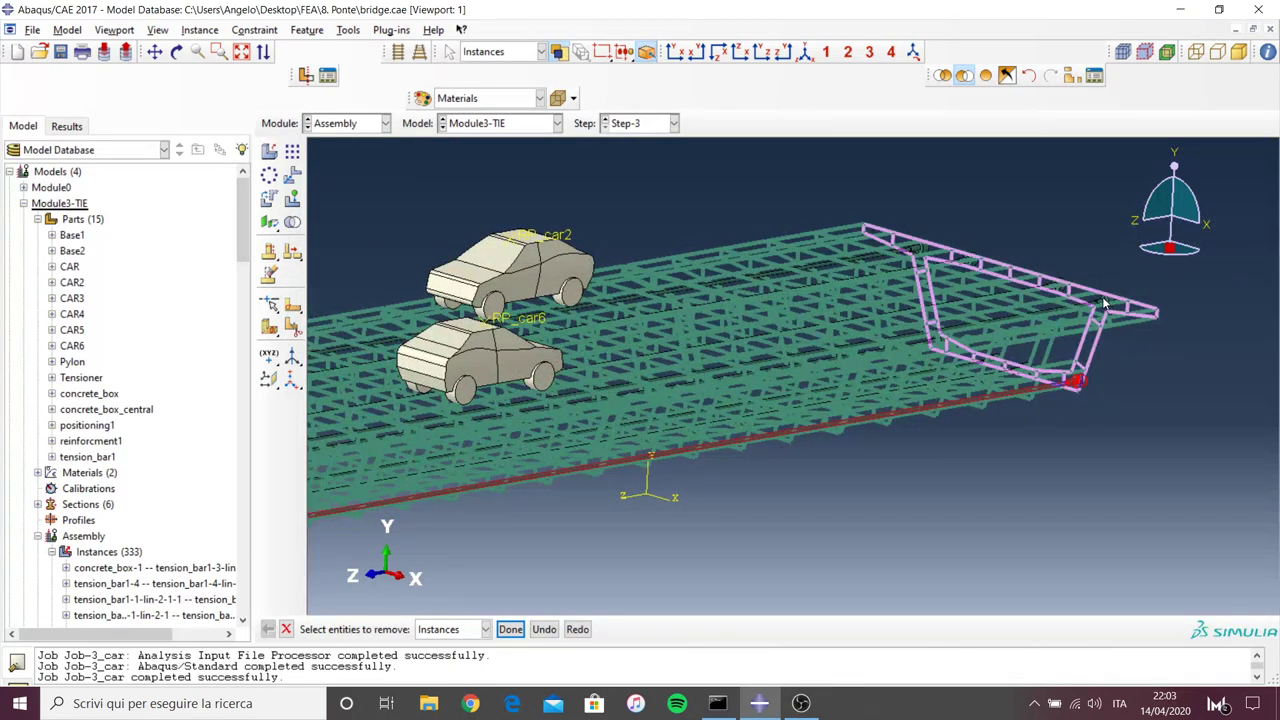
scroll(1105, 305, down, 2)
scroll(1108, 307, down, 2)
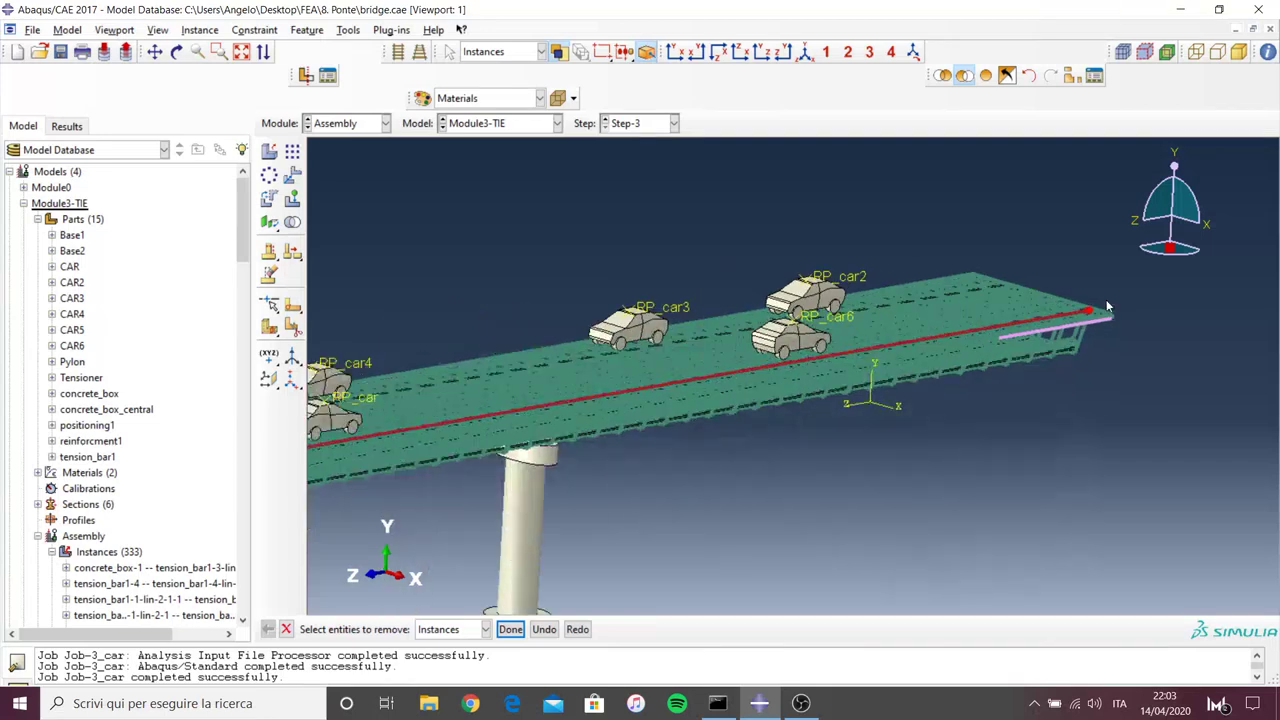
scroll(1105, 303, down, 1)
scroll(681, 370, up, 1)
scroll(547, 403, up, 2)
scroll(524, 426, up, 2)
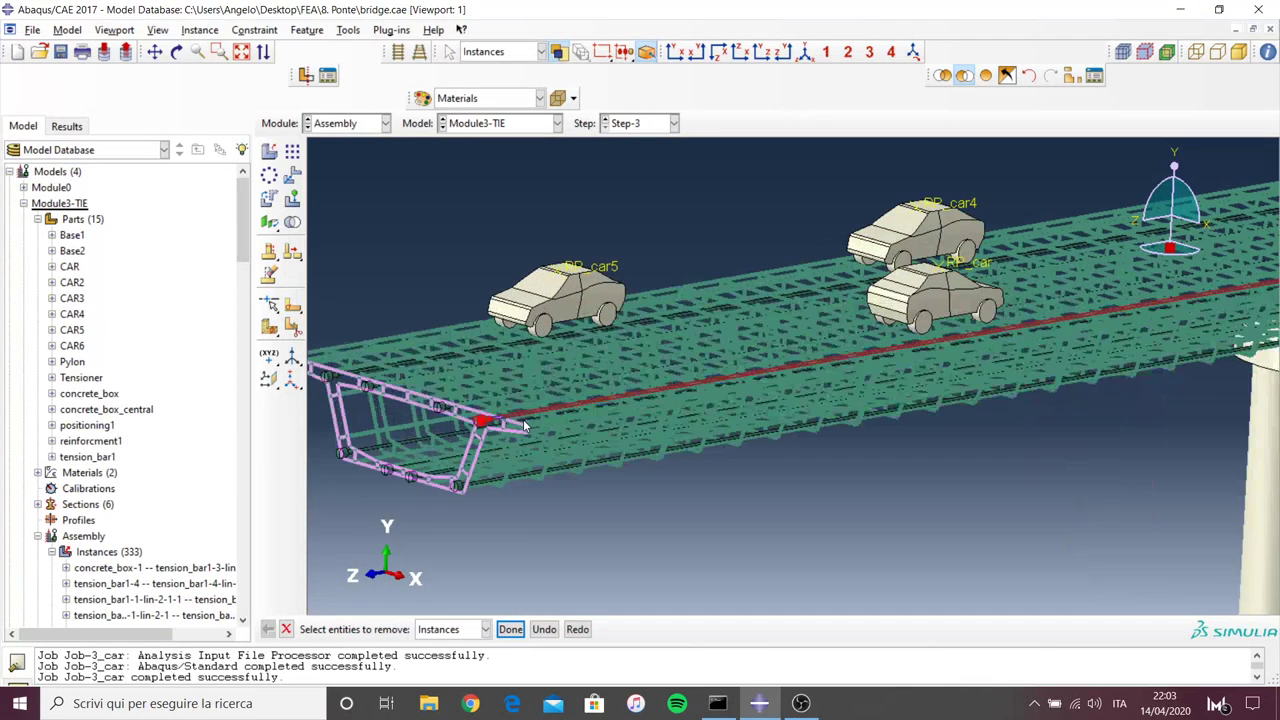
scroll(526, 430, down, 2)
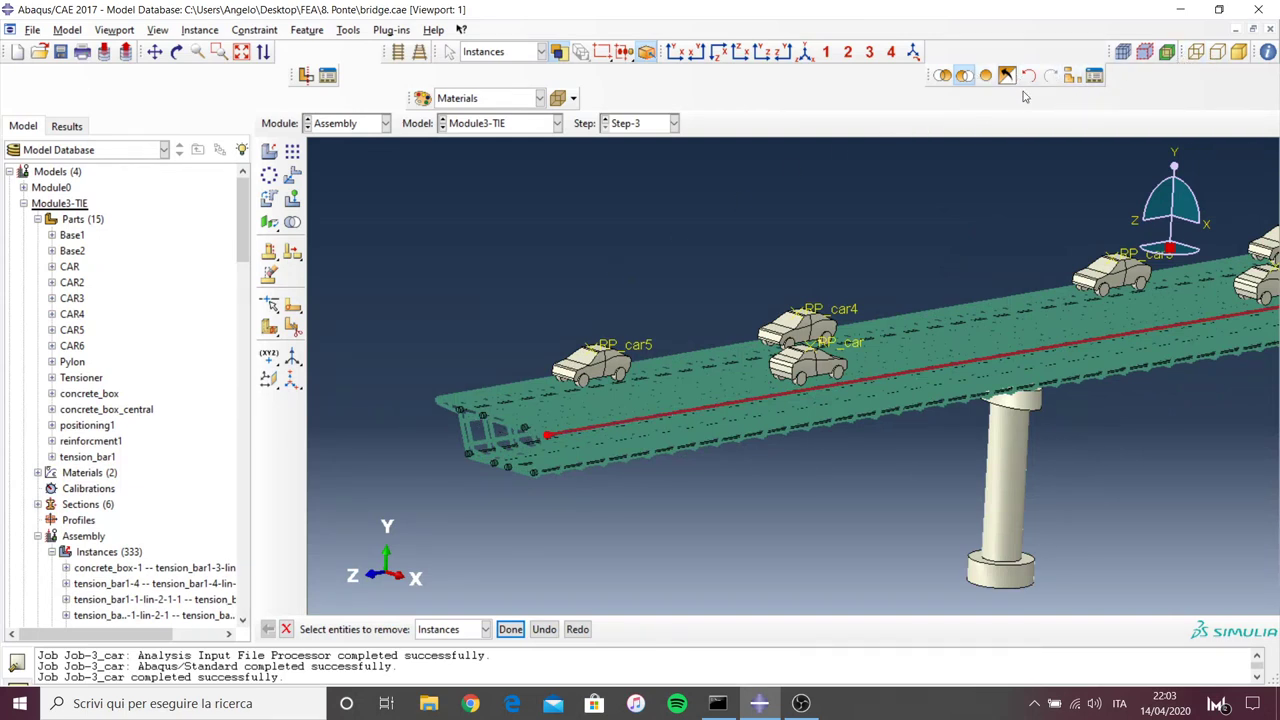
middle_click(950, 197)
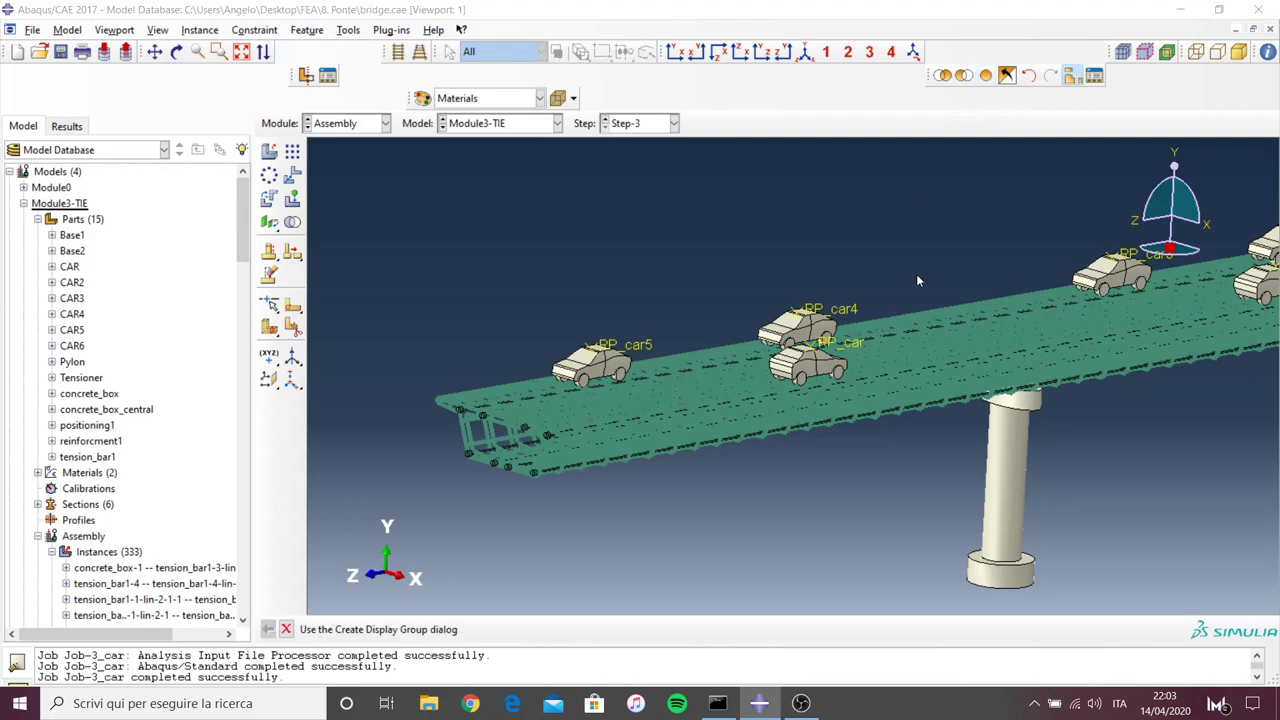
Restore all assembly instances, then view the CAR part and orbit the Pylon part
click(943, 75)
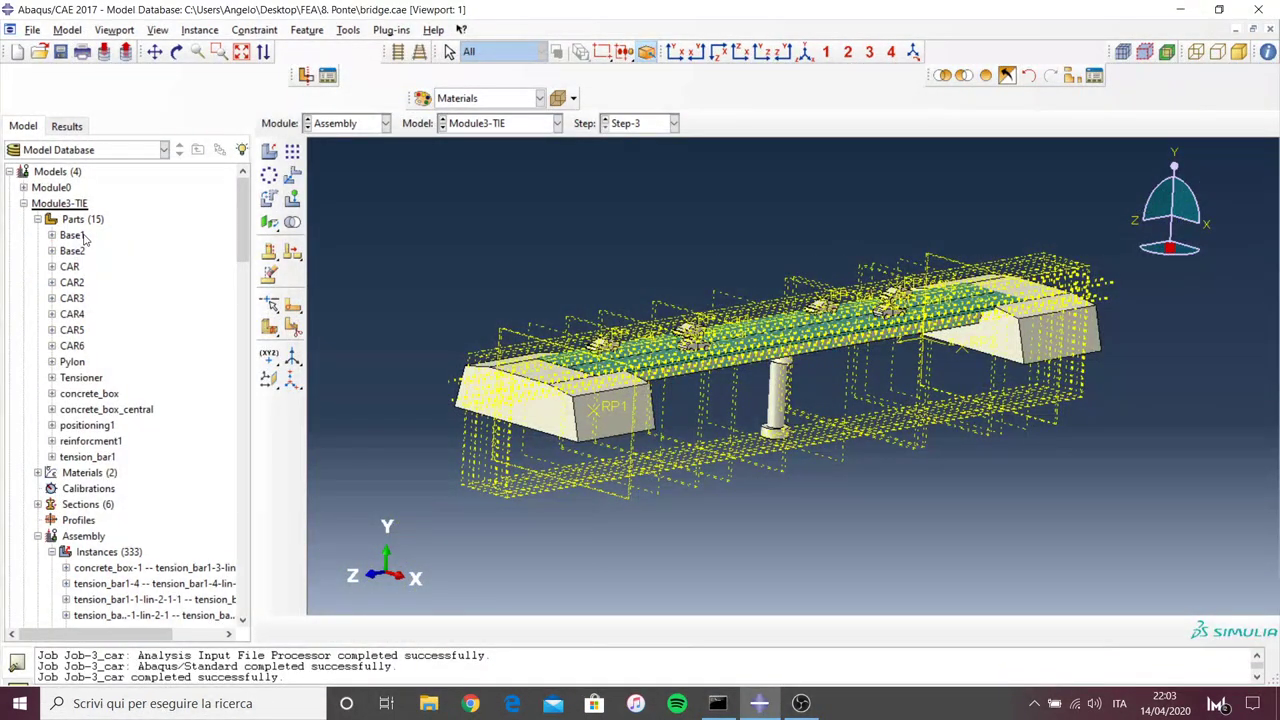
double_click(70, 267)
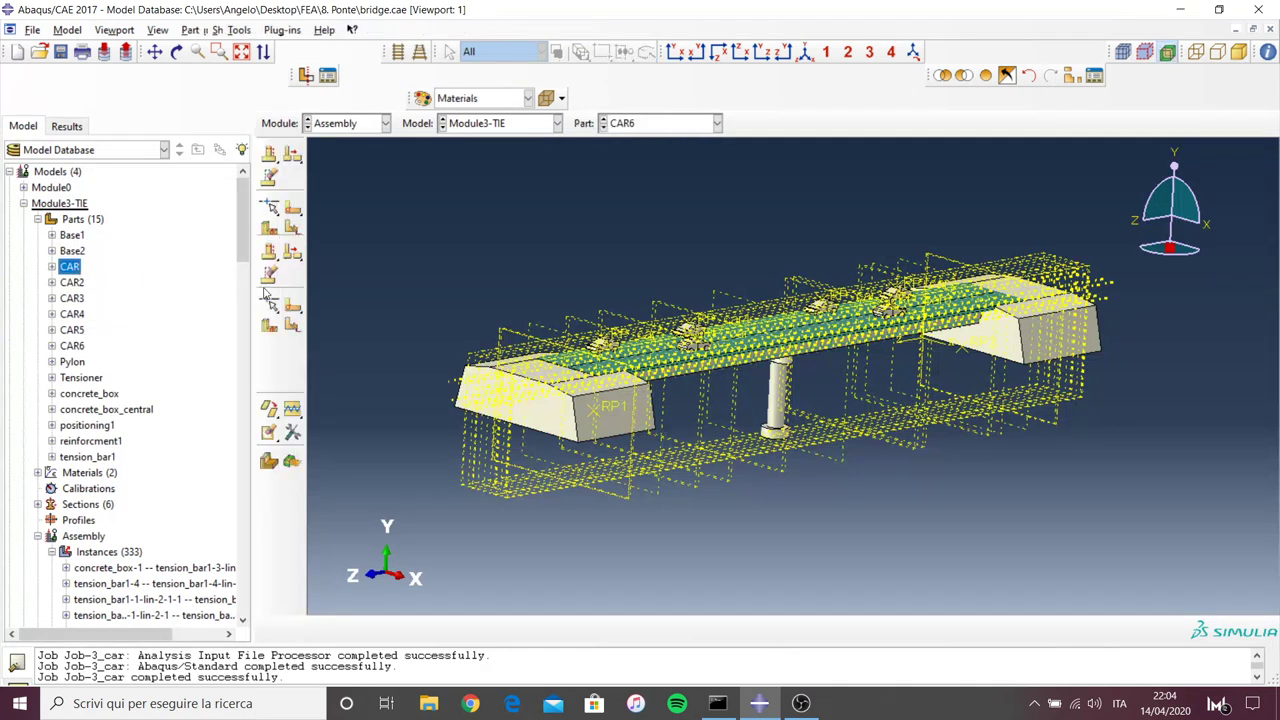
double_click(72, 362)
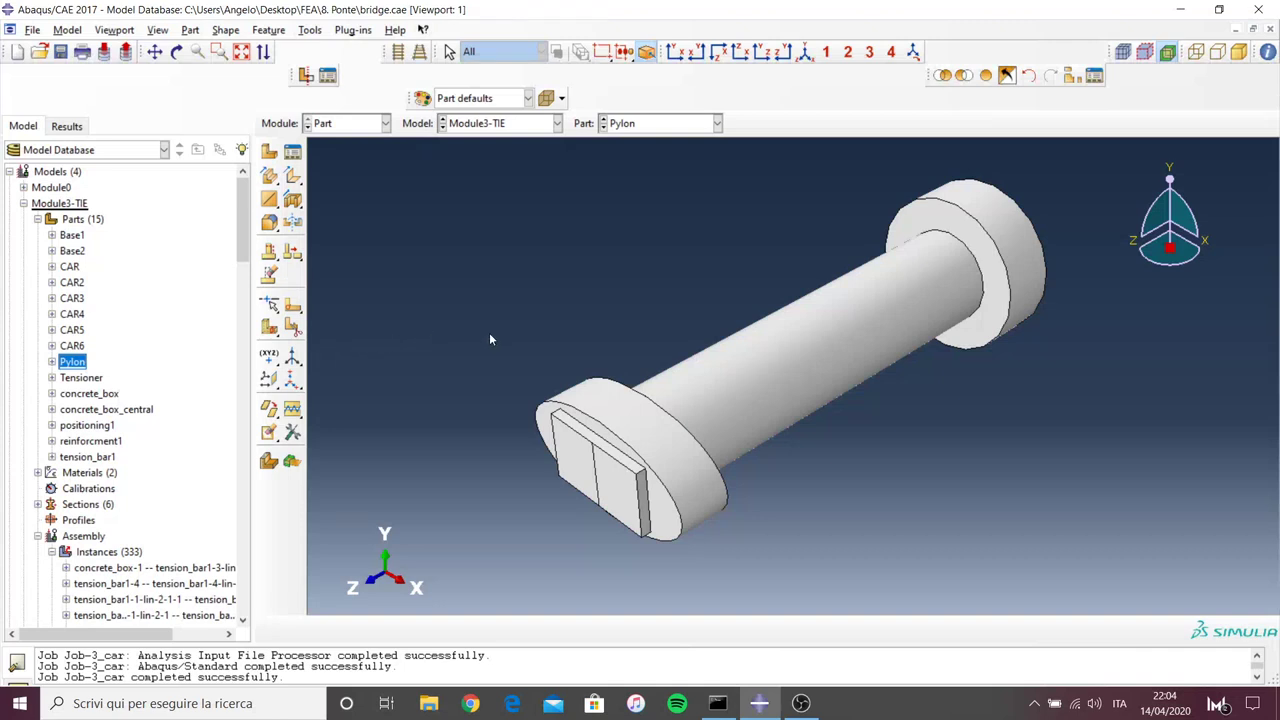
key(F3)
mouse_move(645, 335)
mouse_down()
mouse_move(785, 226)
mouse_move(731, 265)
mouse_up()
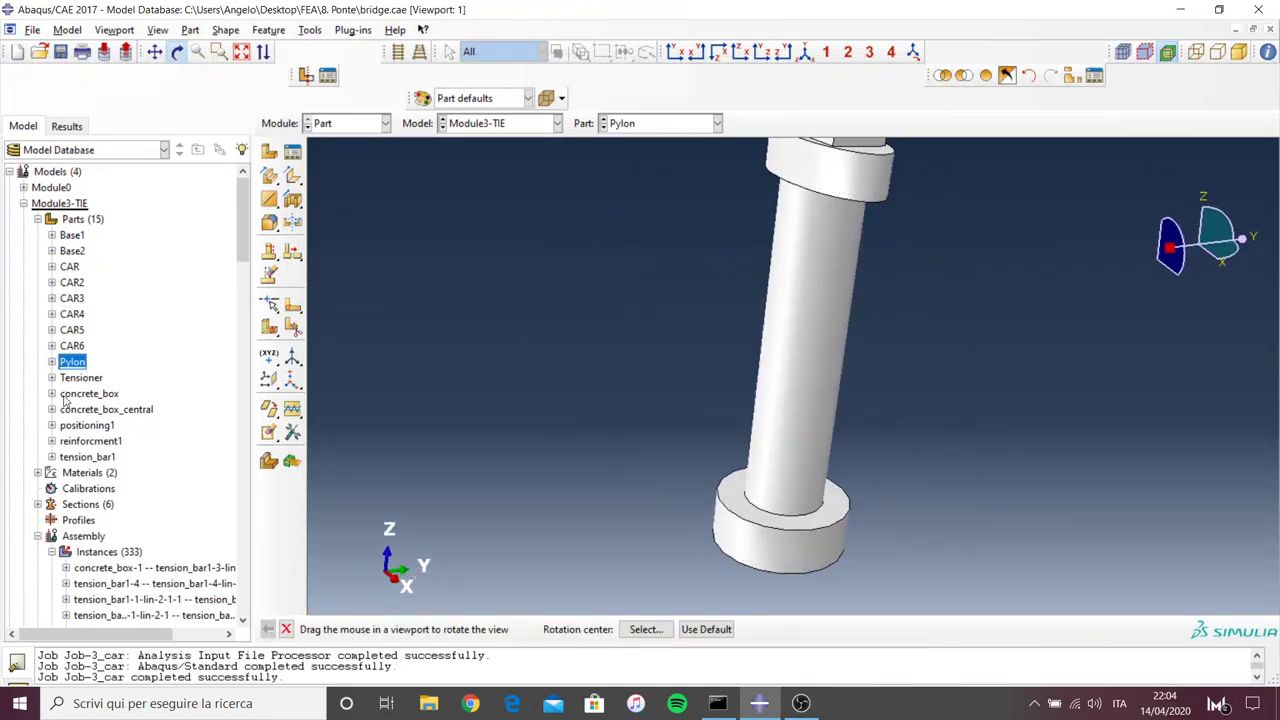
Open the Tensioner part, then the concrete_box part, and orbit the girder section
double_click(79, 380)
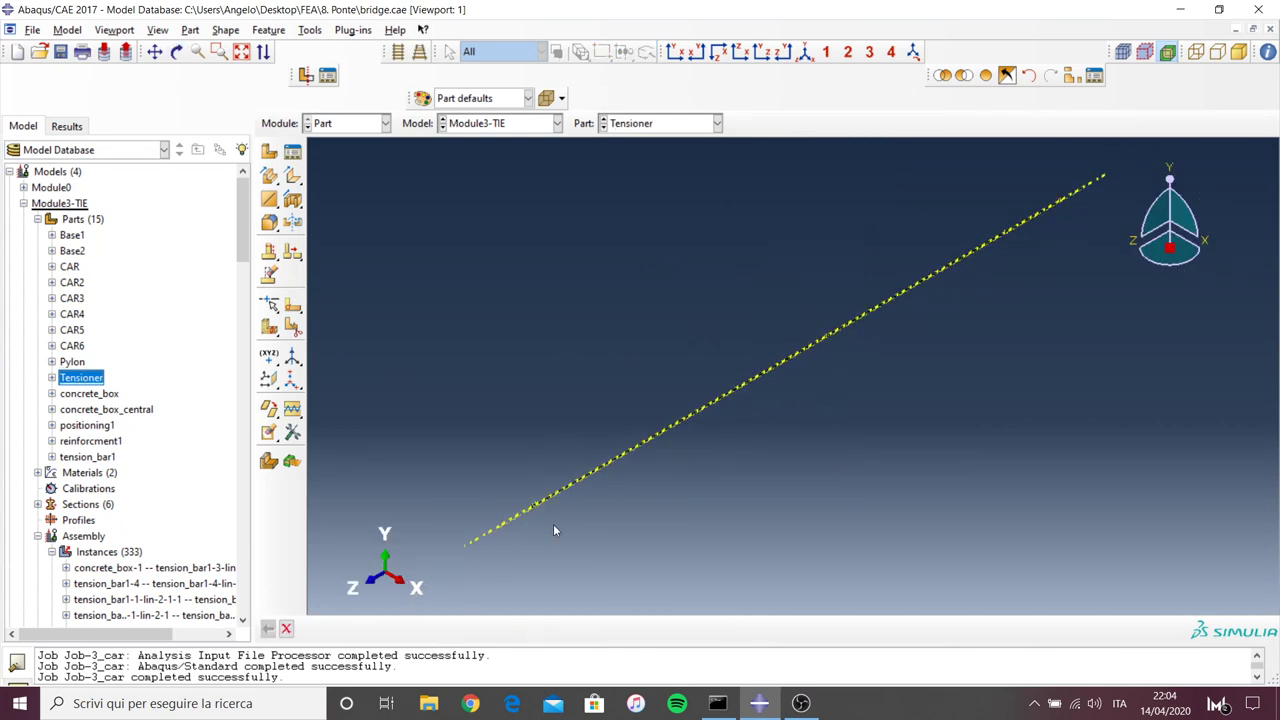
scroll(526, 504, down, 2)
scroll(594, 414, down, 2)
scroll(557, 451, down, 3)
scroll(618, 447, down, 2)
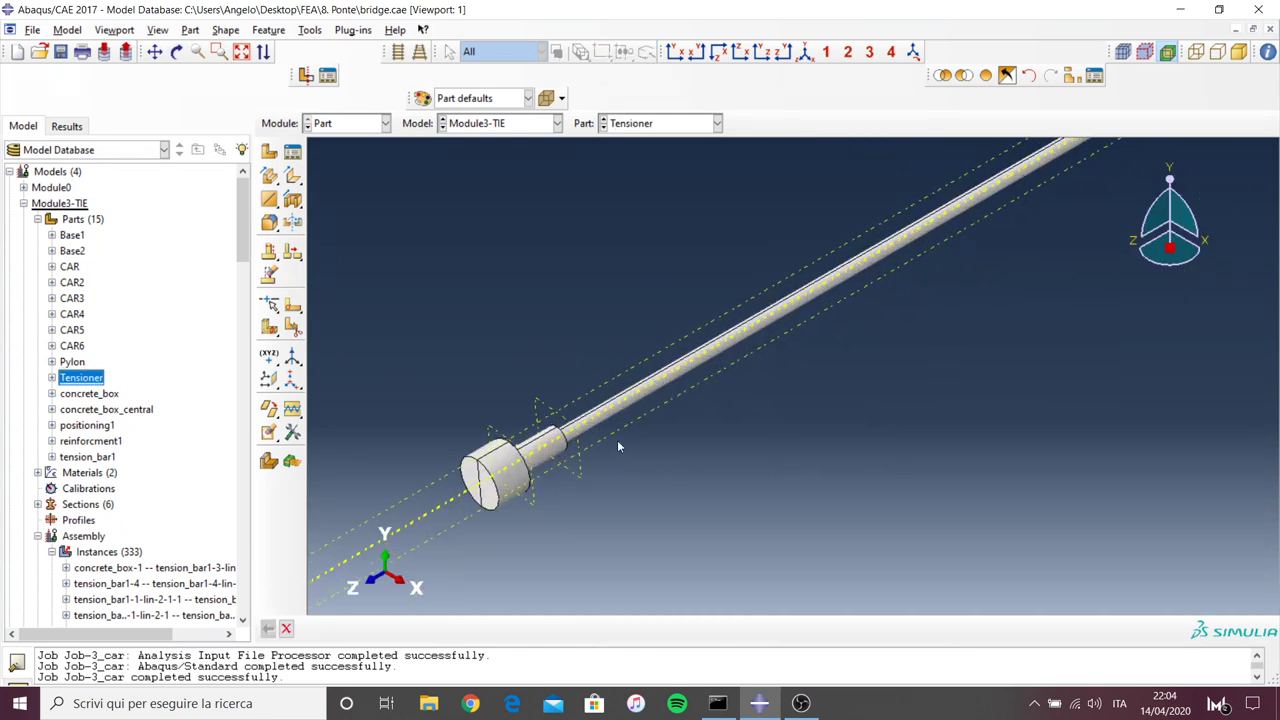
double_click(84, 394)
mouse_move(636, 480)
mouse_down()
mouse_move(647, 454)
mouse_move(815, 376)
mouse_move(706, 318)
mouse_up()
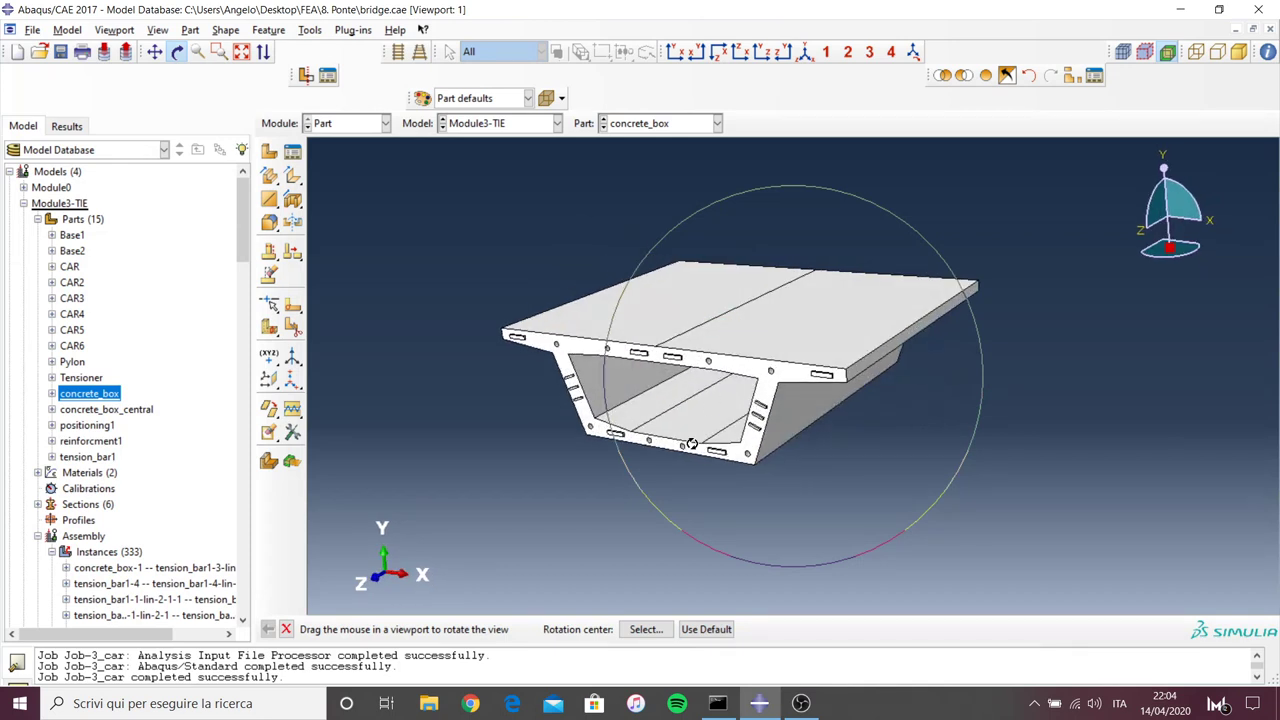
Orbit and zoom the concrete_box girder underside and cross-section, then open concrete_box_central
key(Escape)
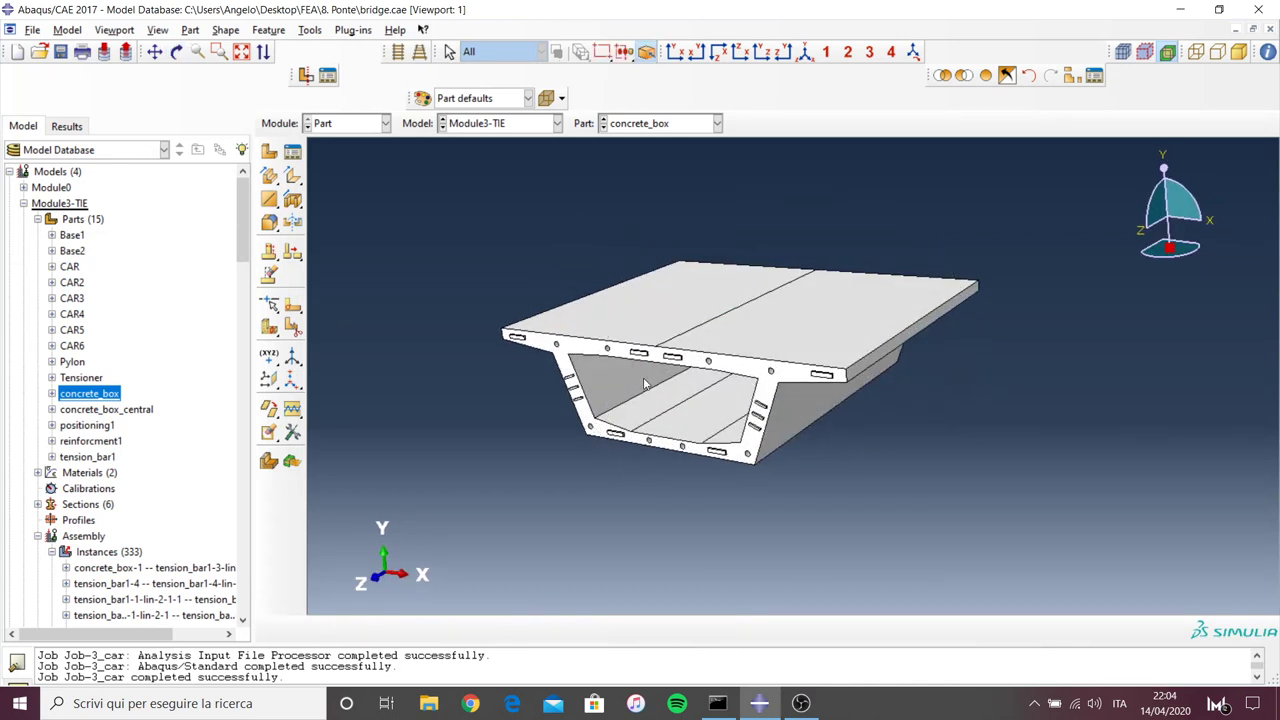
mouse_move(645, 383)
mouse_down()
mouse_move(689, 332)
mouse_move(896, 323)
mouse_move(845, 319)
mouse_move(689, 399)
mouse_up()
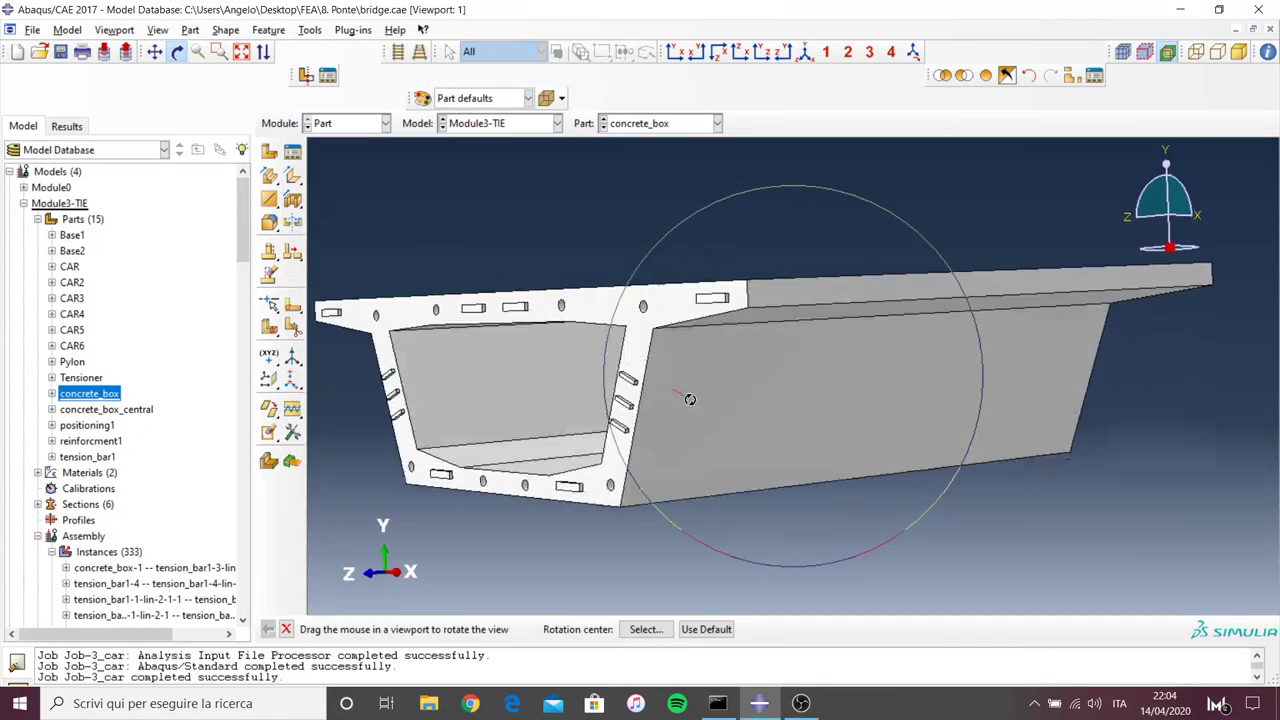
scroll(689, 399, up, 2)
scroll(657, 402, up, 4)
scroll(805, 389, down, 5)
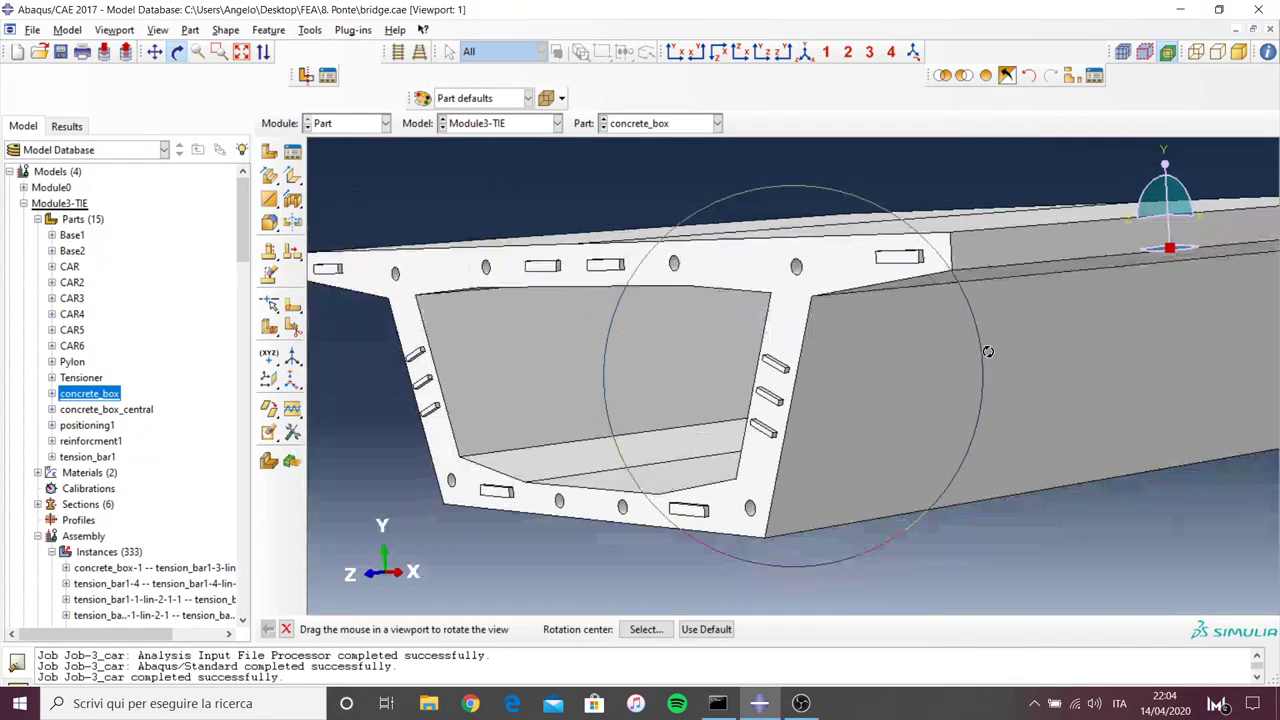
mouse_move(986, 349)
mouse_down()
mouse_move(800, 365)
mouse_move(794, 400)
mouse_move(822, 443)
mouse_move(812, 485)
mouse_up()
double_click(103, 410)
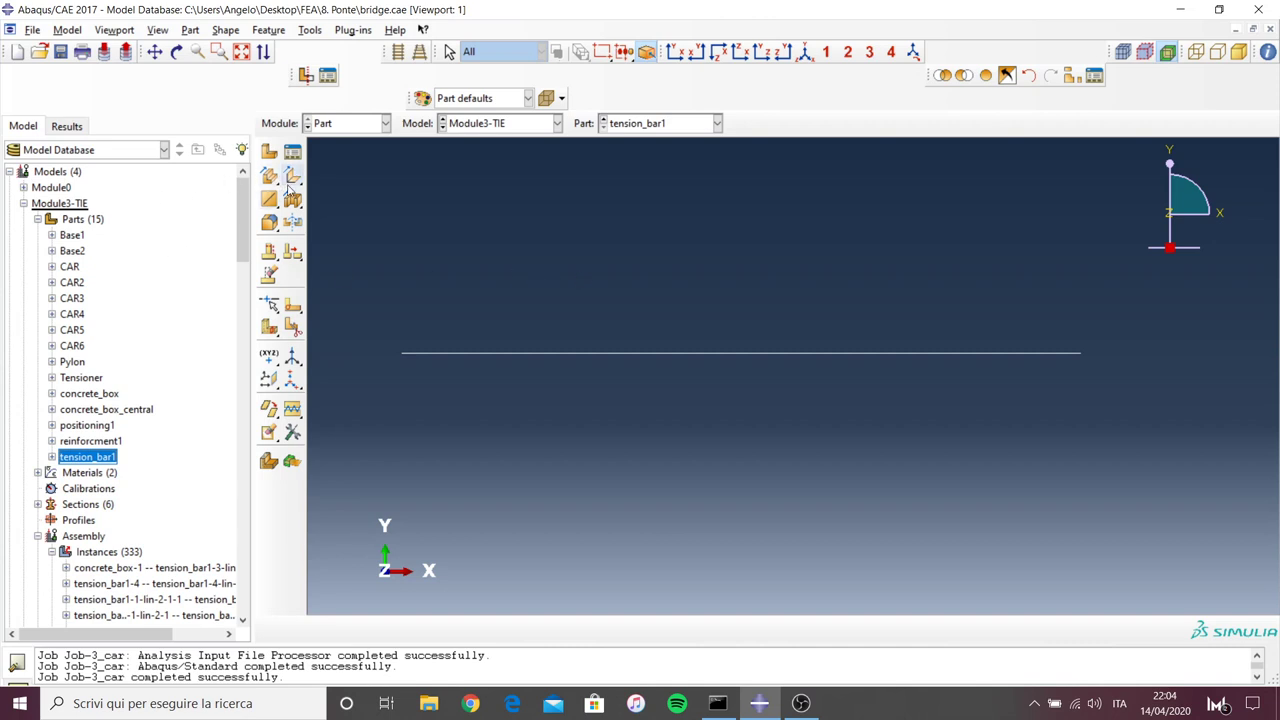
click(335, 128)
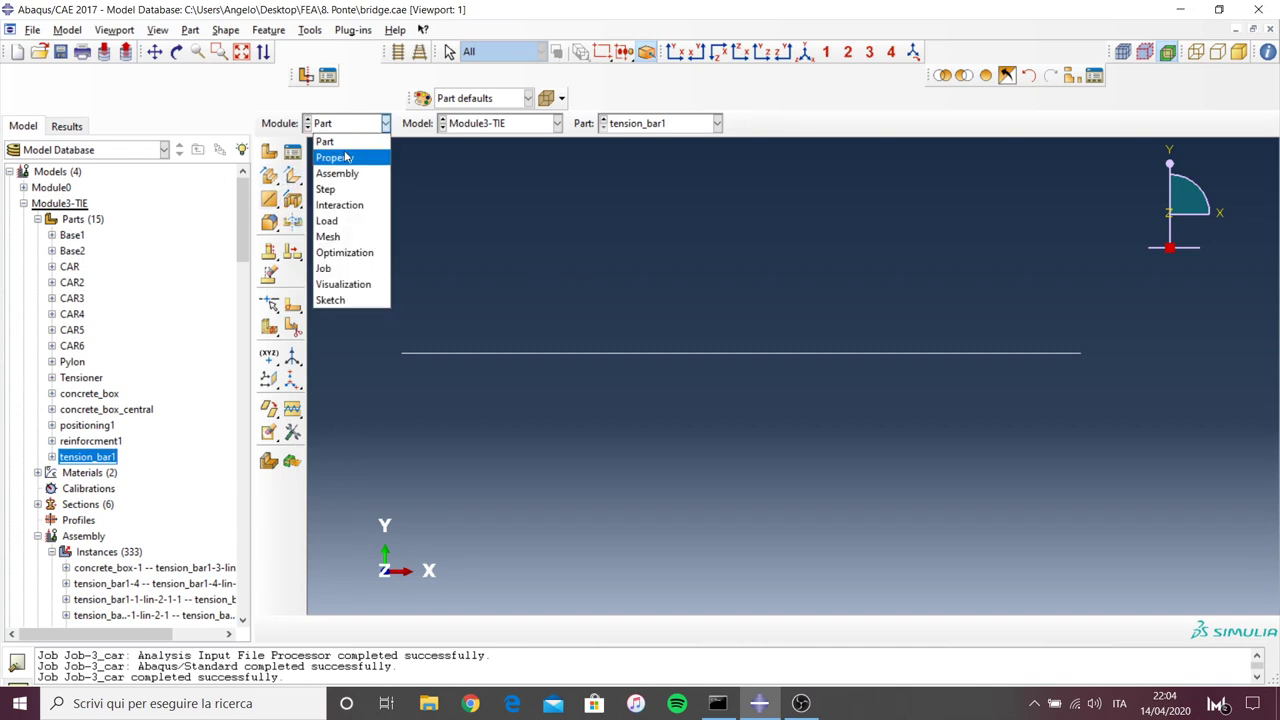
Switch to the Property module and open the CWC concrete material for editing
click(335, 158)
click(292, 155)
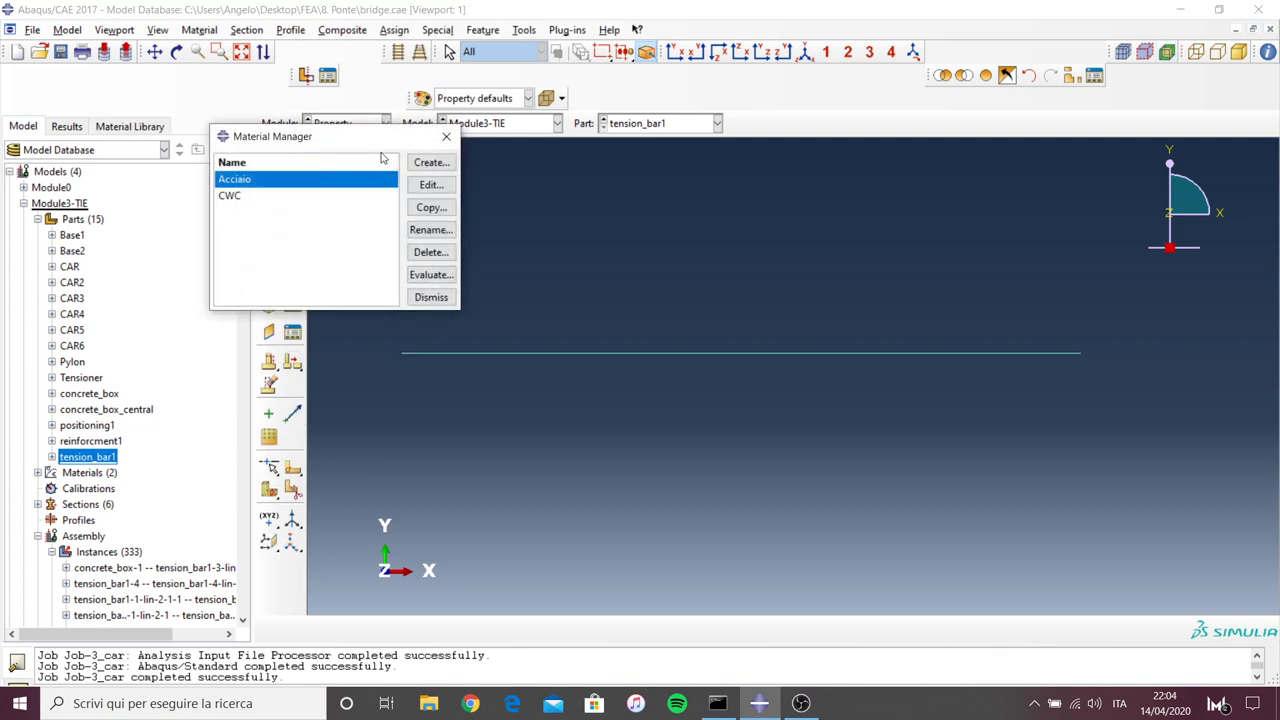
click(446, 136)
click(292, 152)
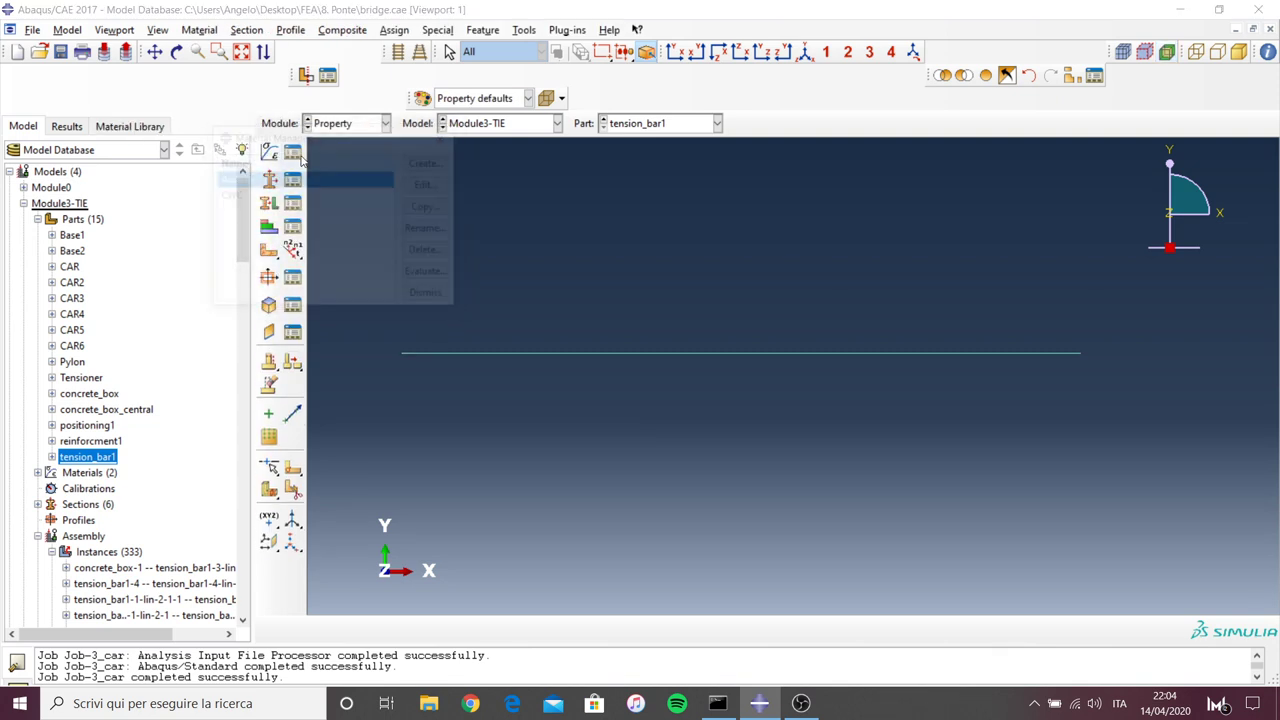
click(287, 196)
click(431, 185)
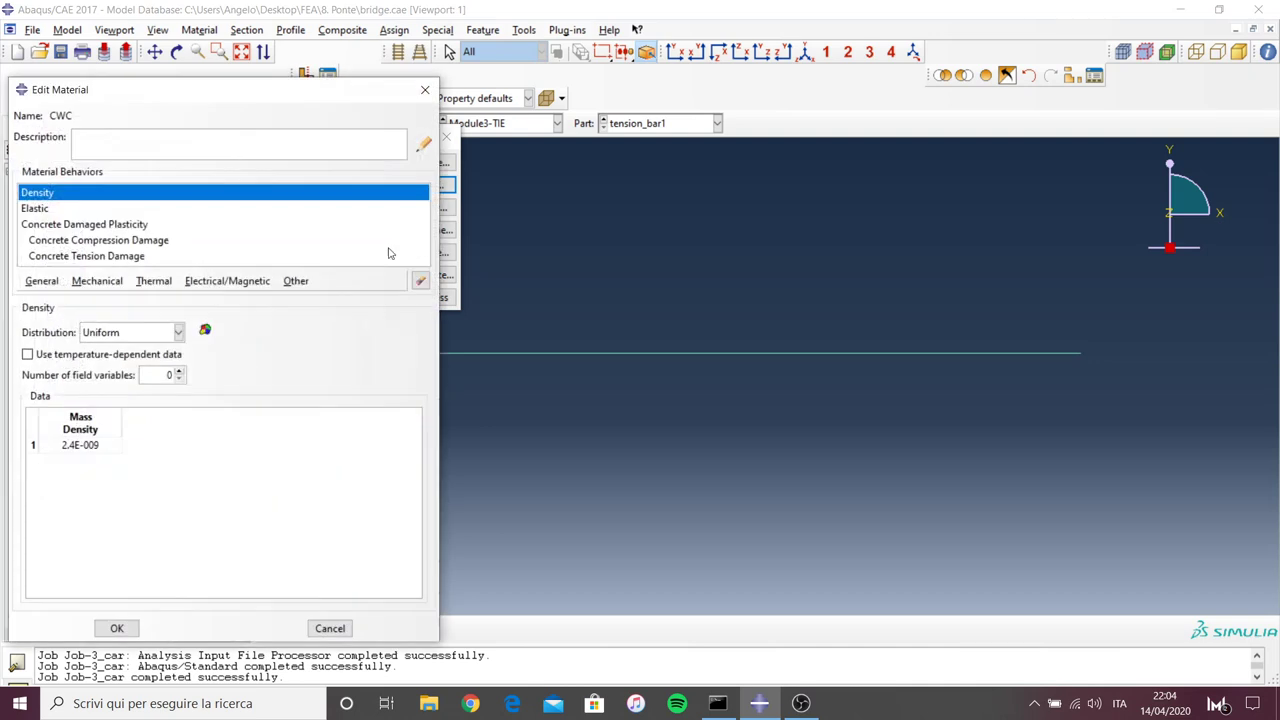
Review CWC's Concrete Damaged Plasticity compression and tension damage data
click(77, 226)
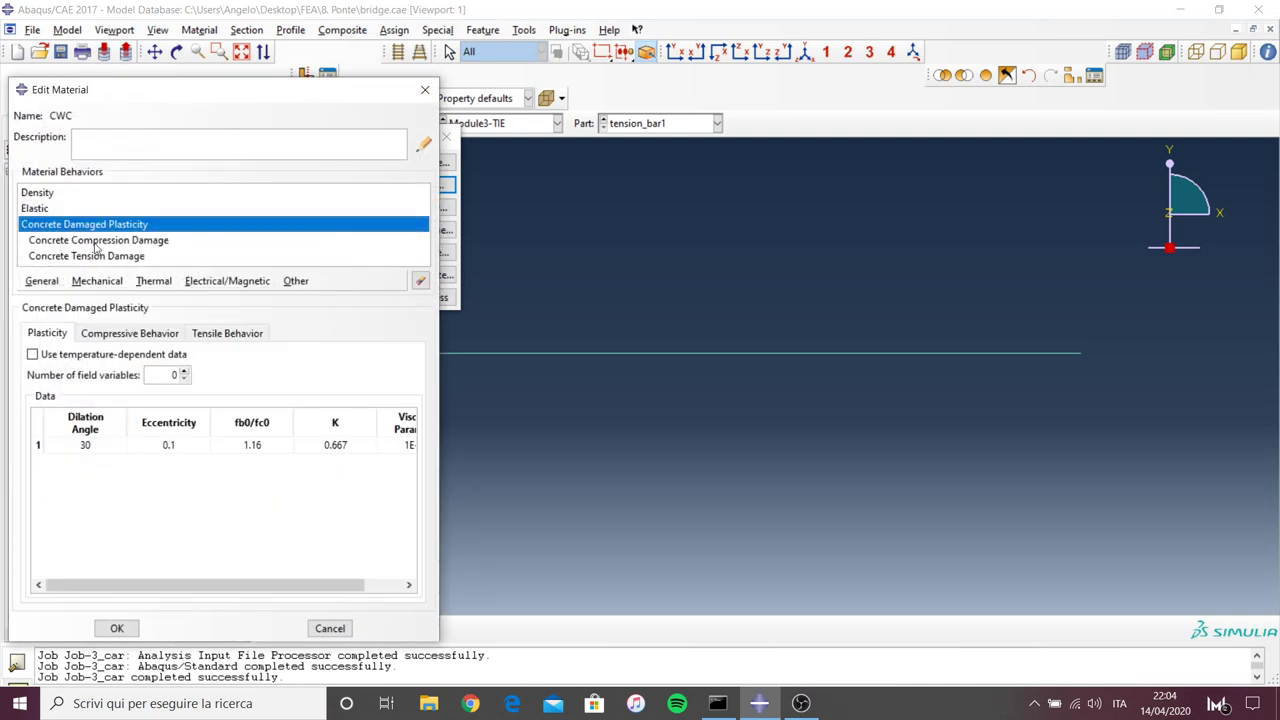
click(93, 242)
click(131, 337)
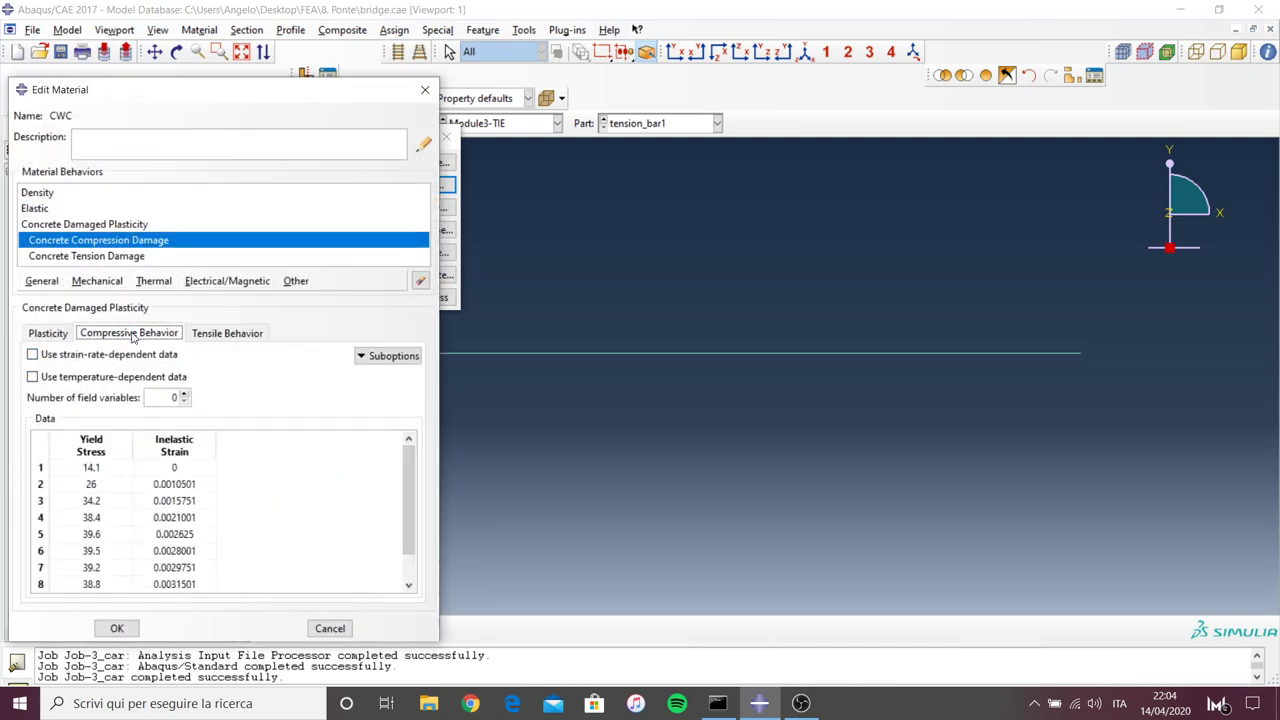
scroll(174, 505, down, 1)
scroll(185, 490, down, 1)
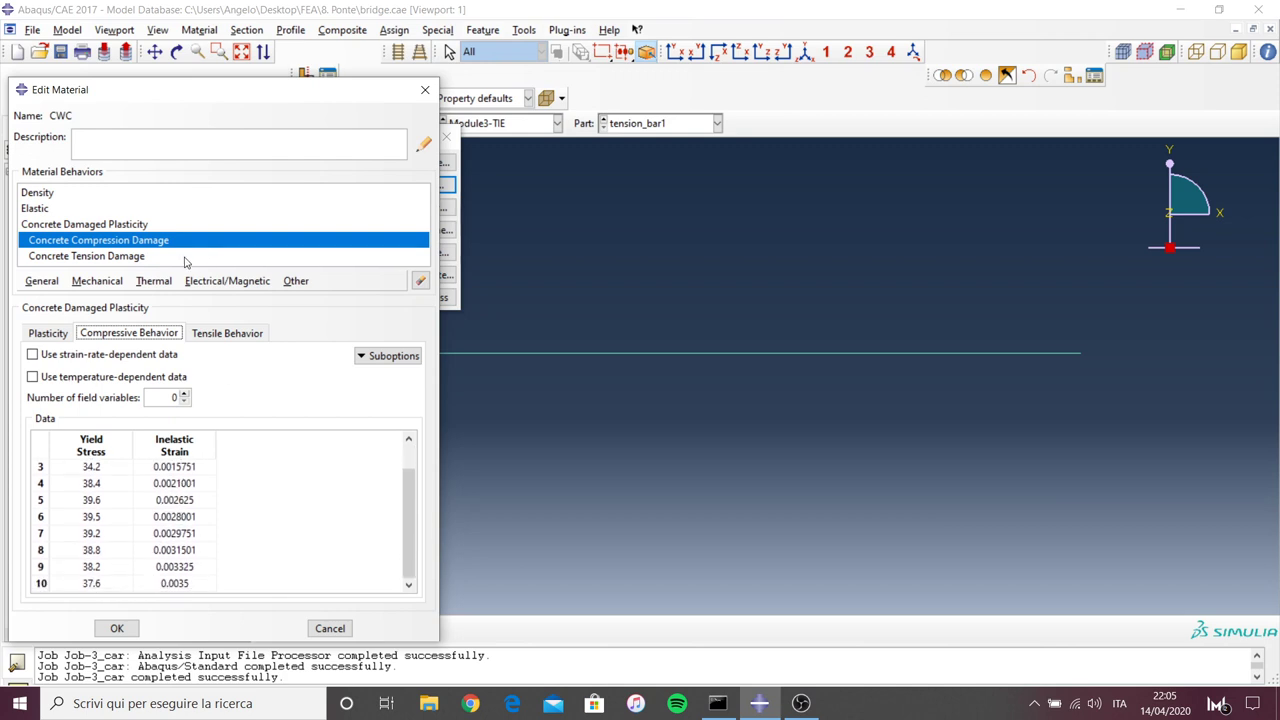
click(131, 258)
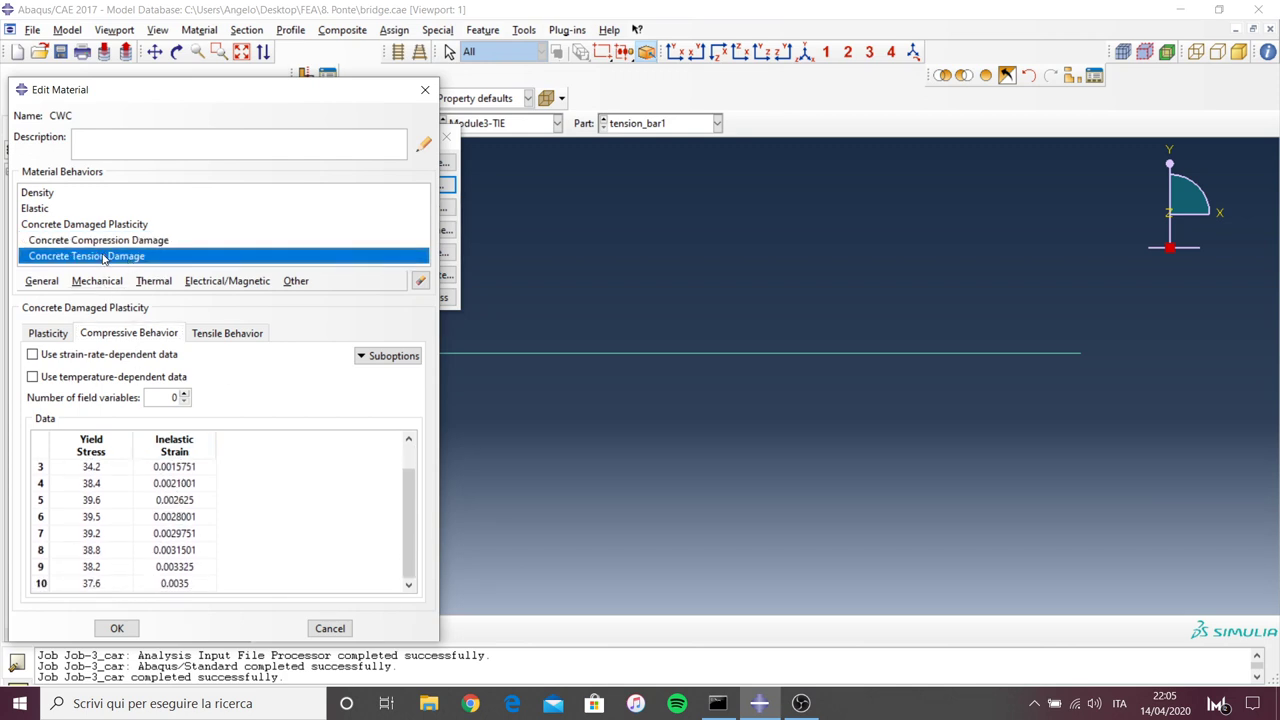
double_click(104, 258)
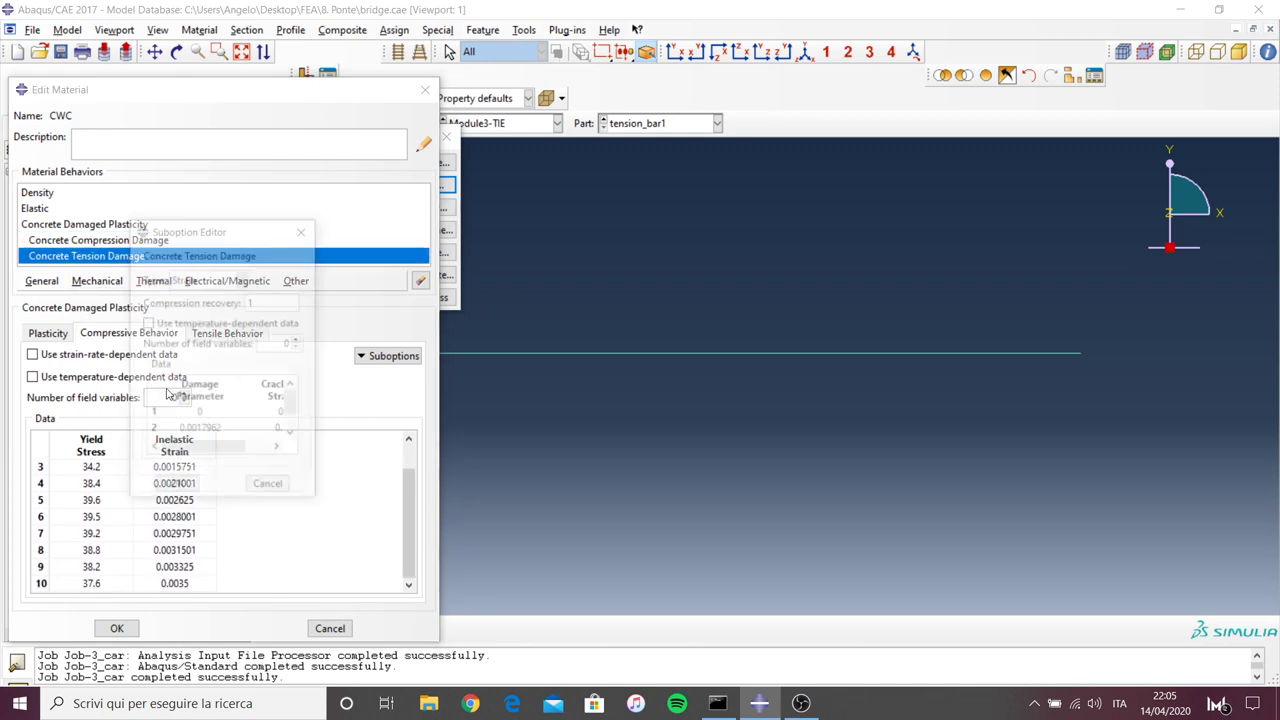
click(306, 231)
click(224, 335)
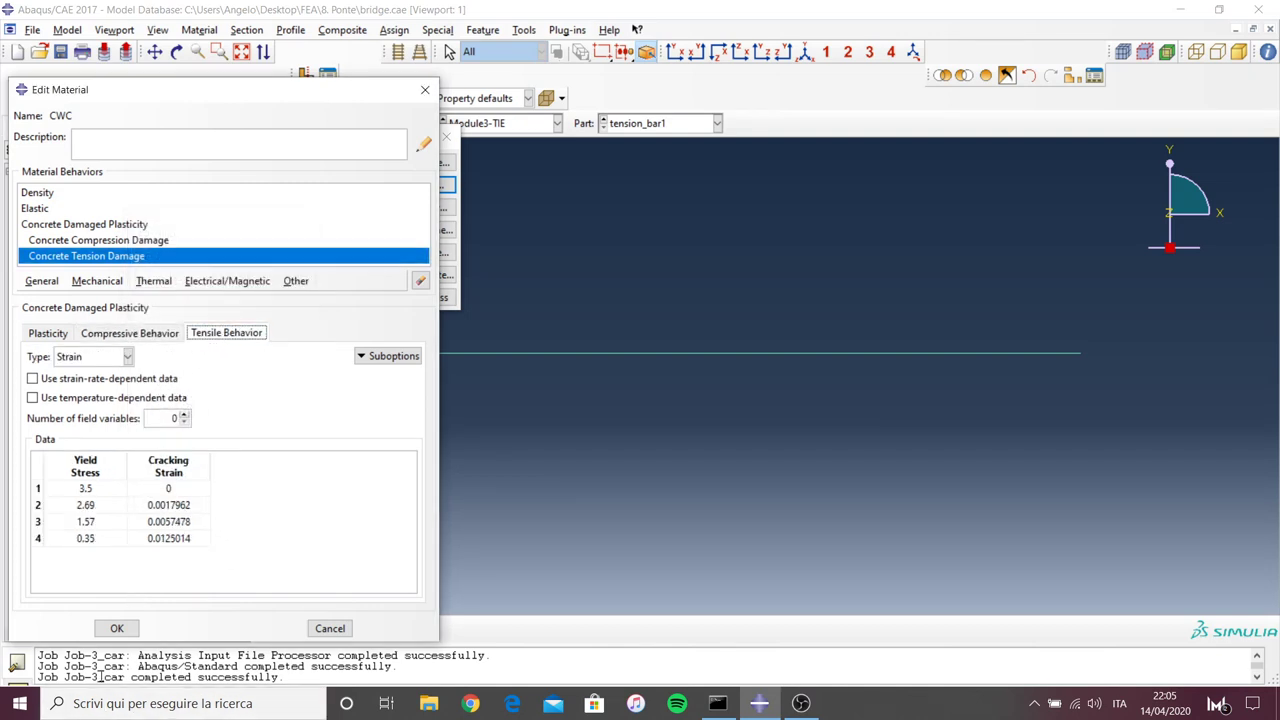
Close the CWC material editor and the Material Manager
click(117, 628)
click(446, 136)
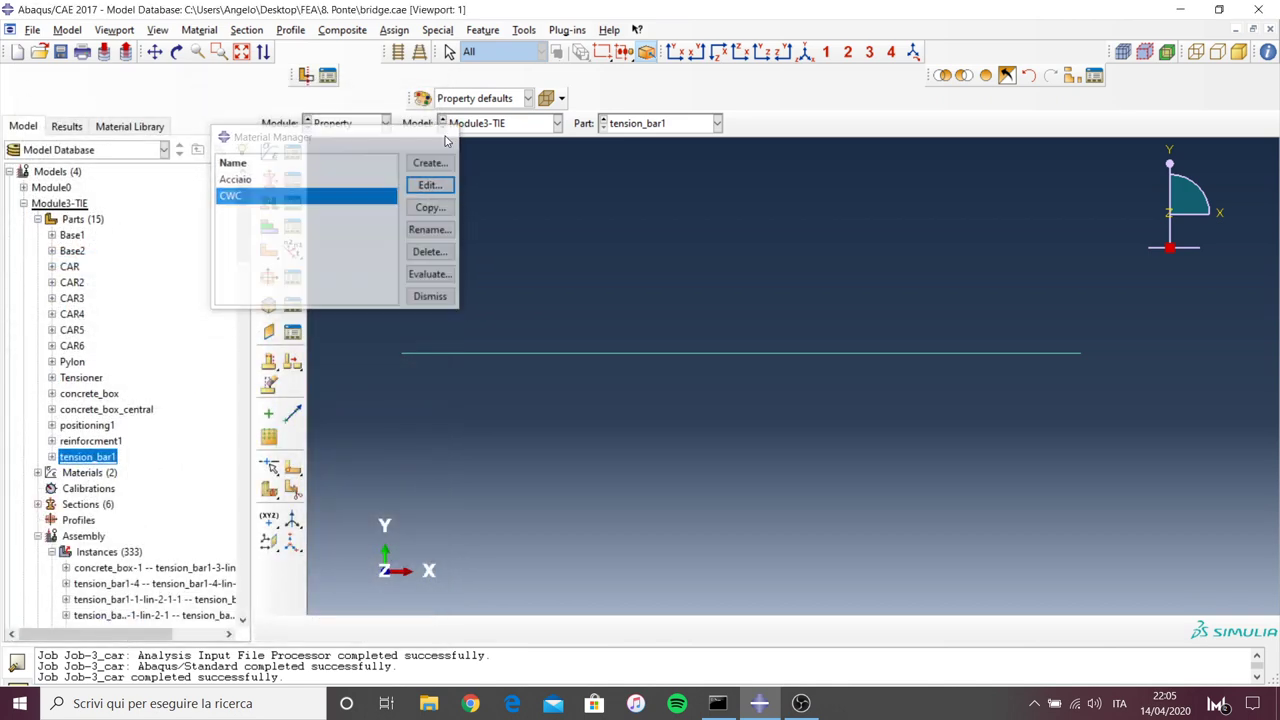
click(383, 123)
In the Assembly module, orbit the bridge to view it from below, above and obliquely
click(366, 172)
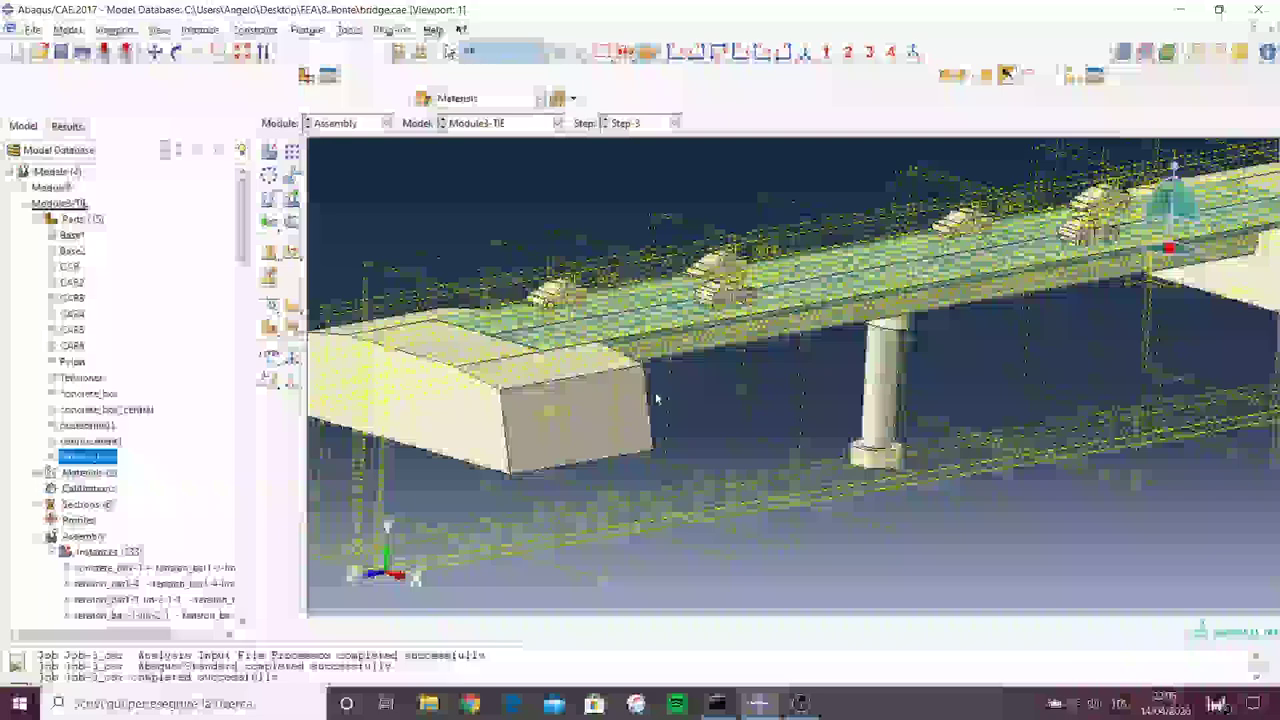
click(176, 51)
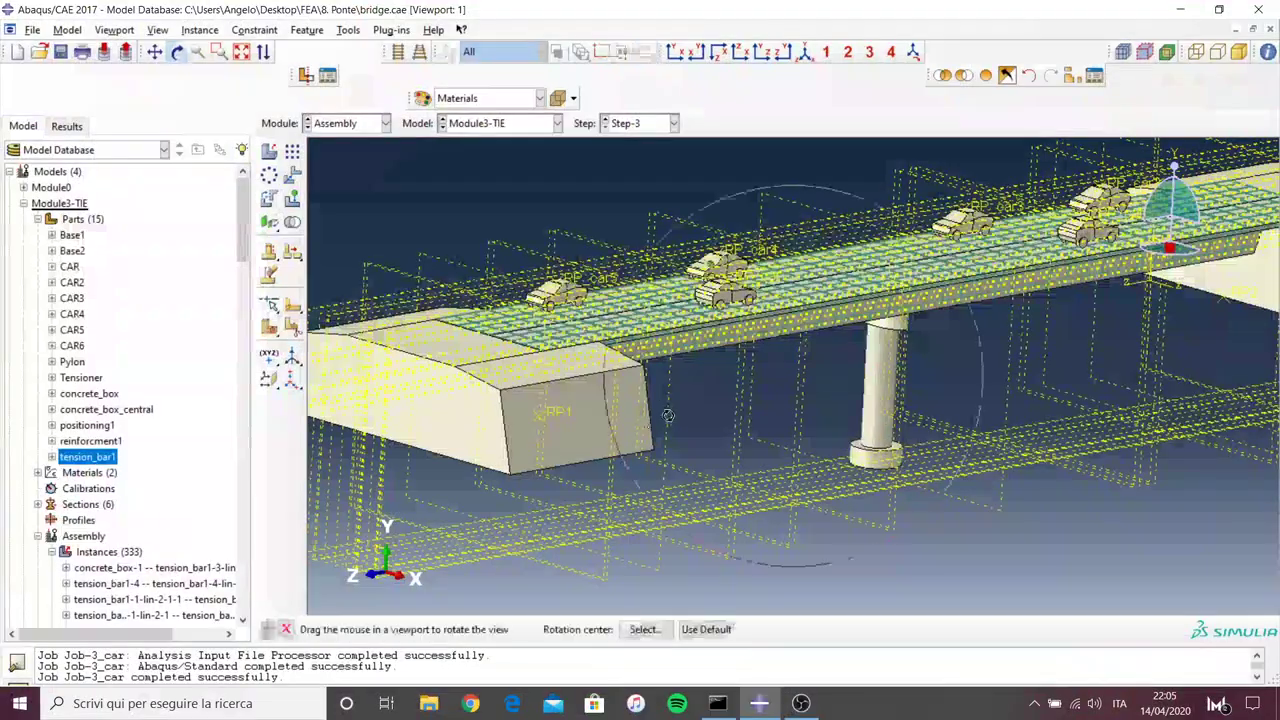
mouse_move(700, 400)
mouse_down()
mouse_move(806, 354)
mouse_move(770, 369)
mouse_move(820, 414)
mouse_up()
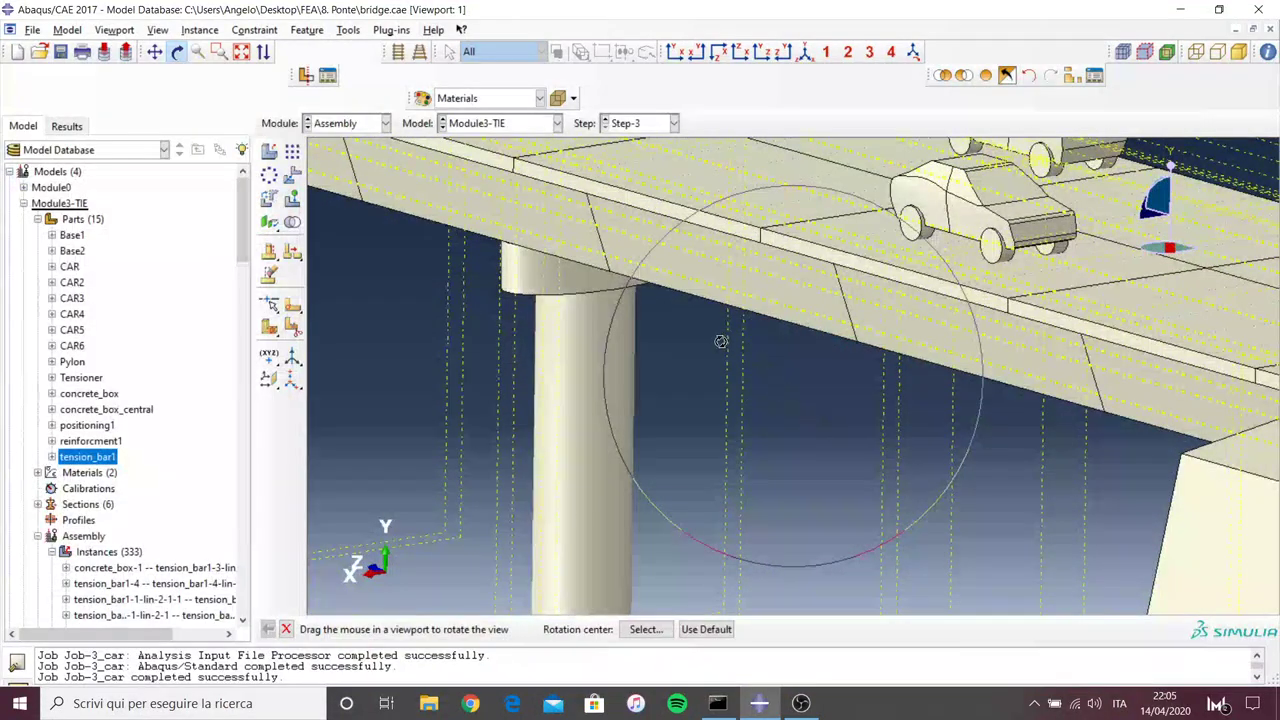
mouse_move(721, 342)
mouse_down()
mouse_move(751, 391)
mouse_move(823, 363)
mouse_move(812, 352)
mouse_move(625, 420)
mouse_up()
drag(752, 431, 570, 183)
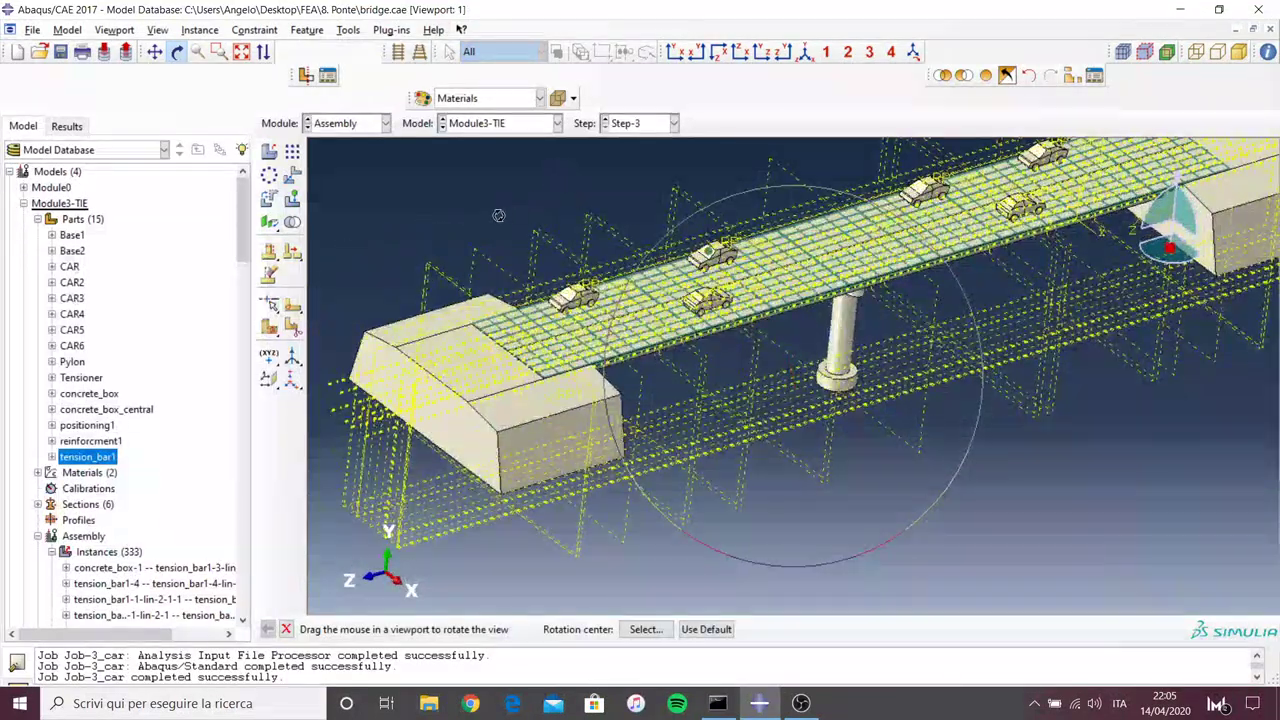
Switch to the Mesh module and zoom around the meshed bridge
click(385, 124)
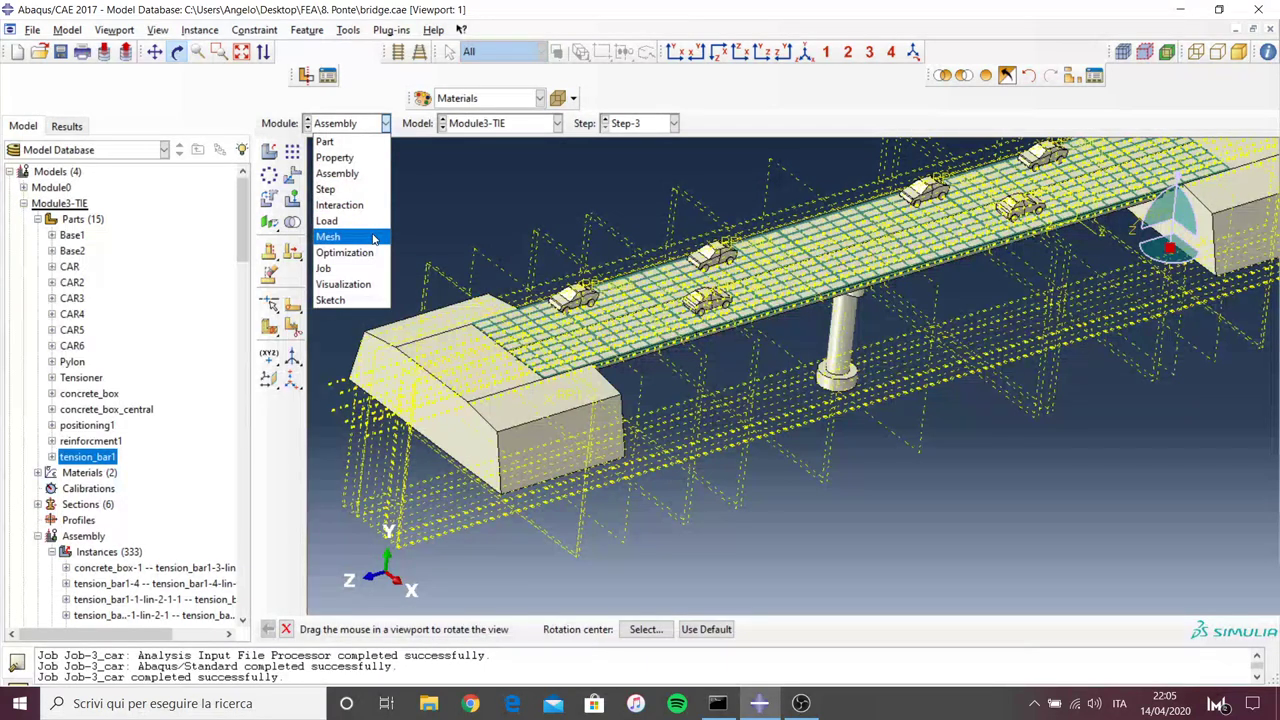
click(345, 236)
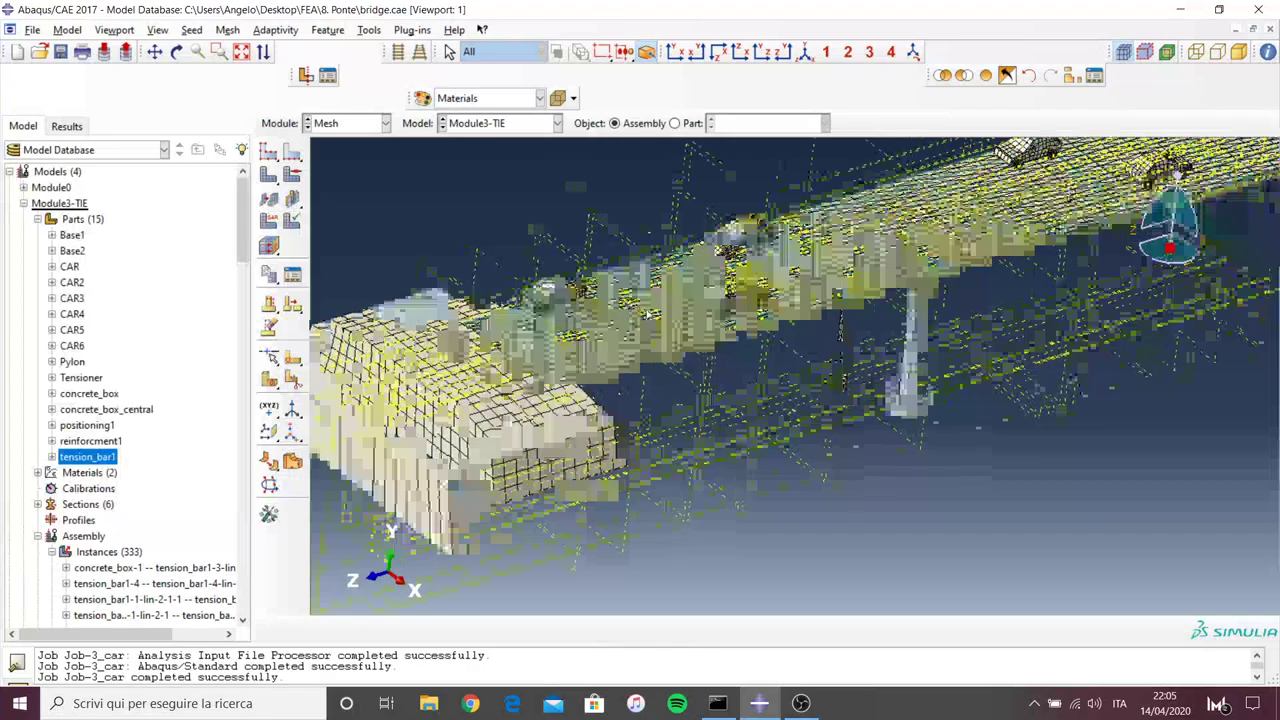
scroll(673, 303, up, 5)
scroll(673, 303, down, 5)
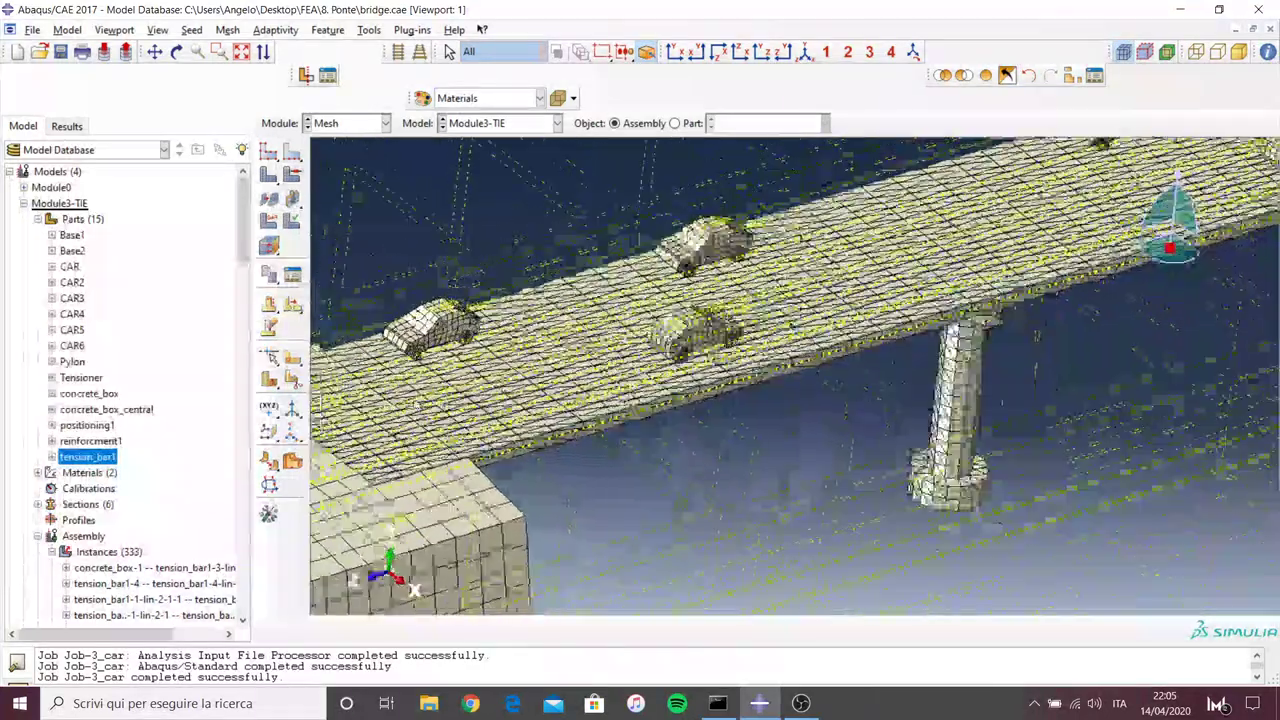
scroll(367, 216, up, 3)
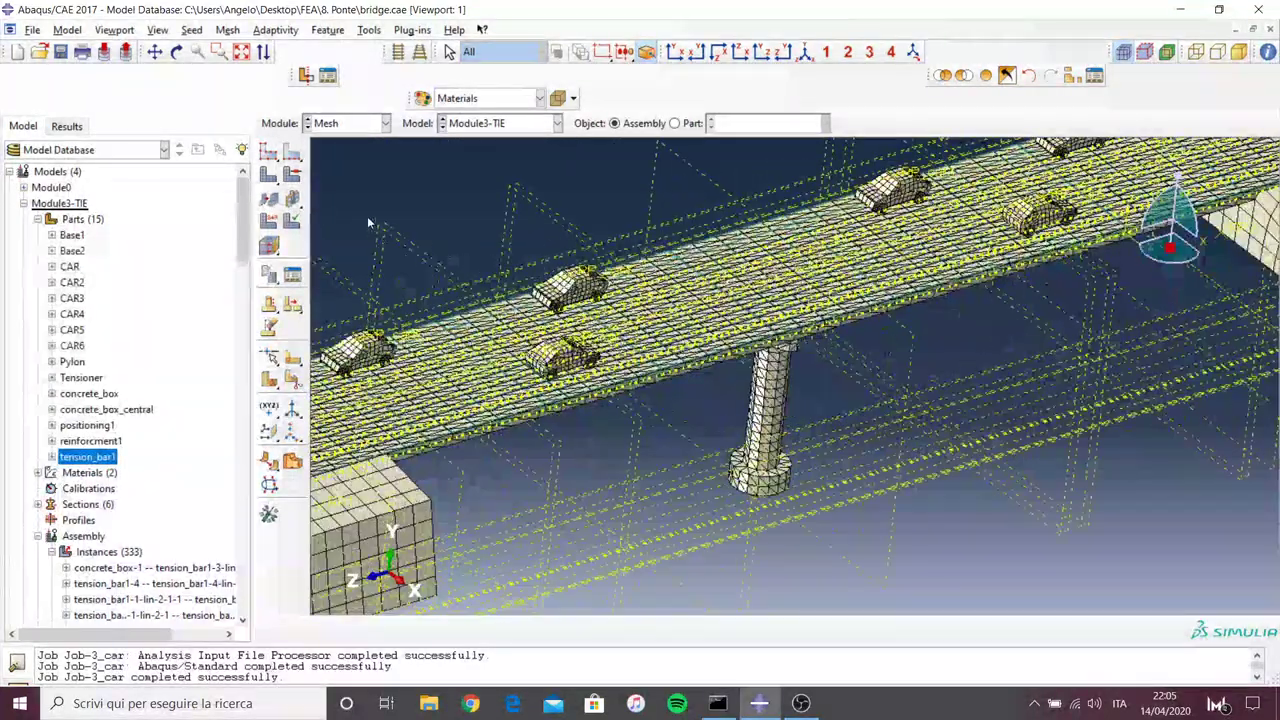
click(384, 123)
Open Job-3_car results from the Job module, orbit and zoom, then open contour Limits
click(325, 268)
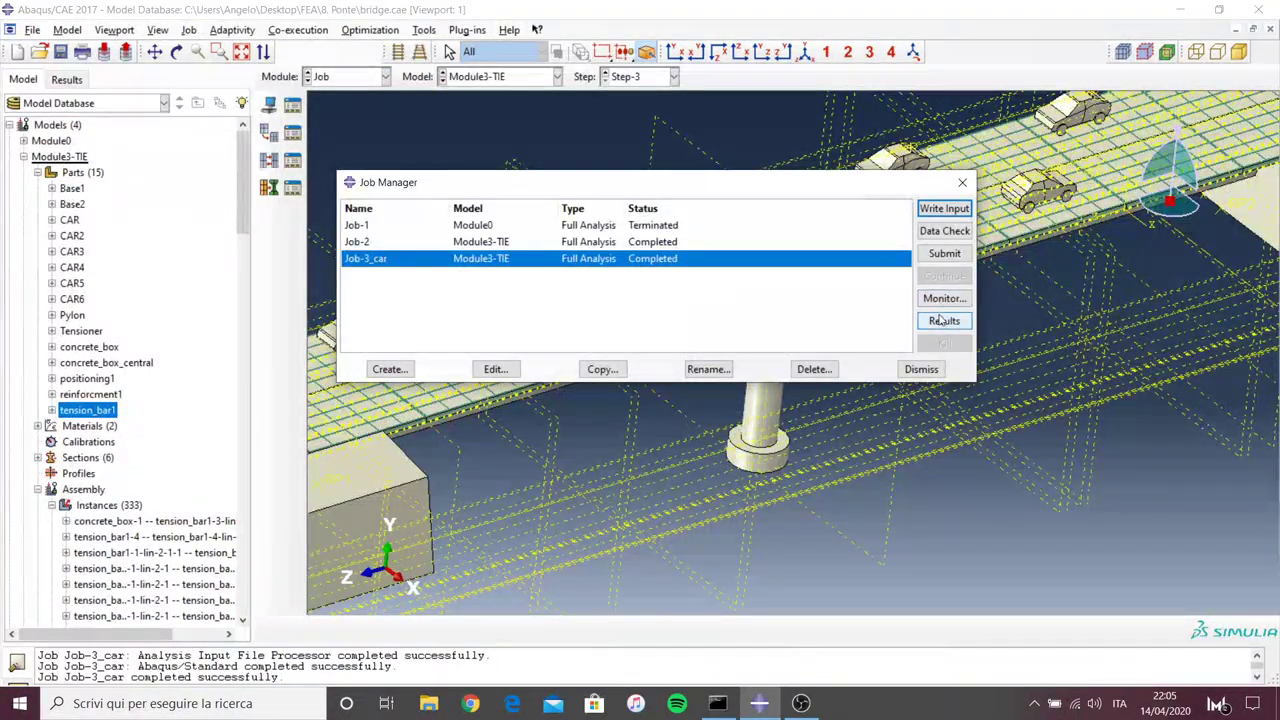
click(940, 320)
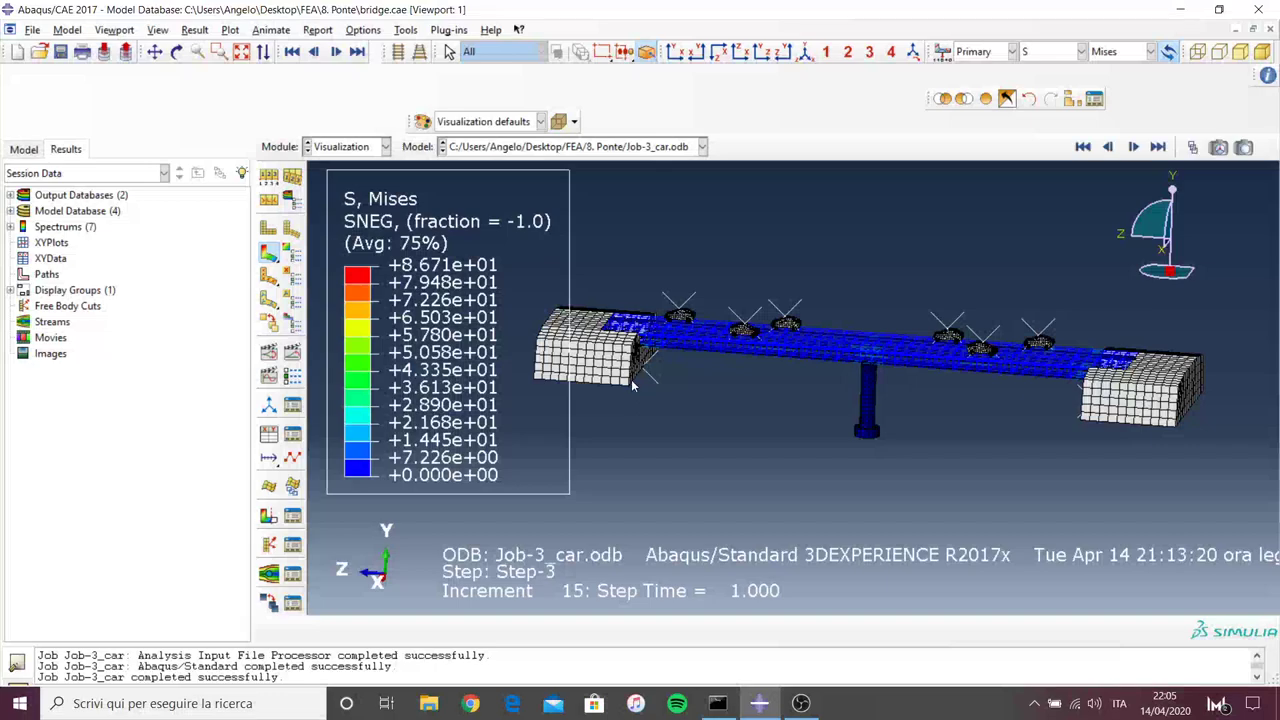
ctrl+alt+drag(632, 385, 760, 333)
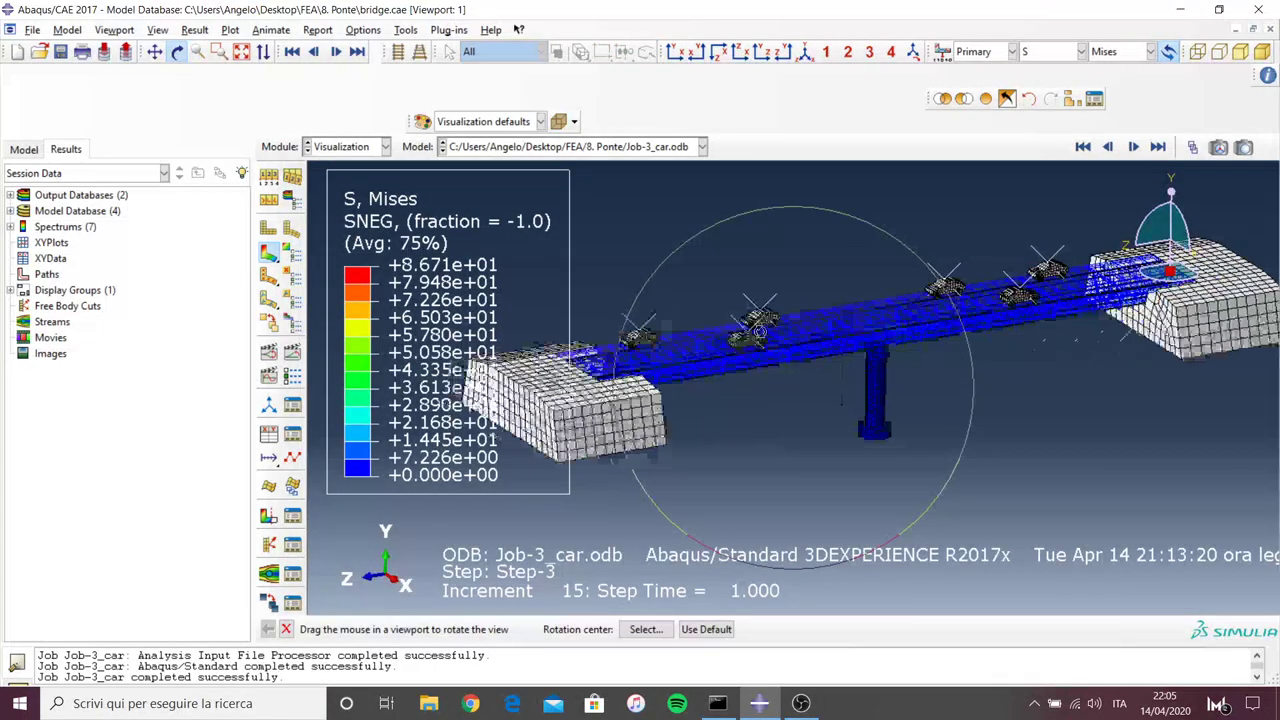
scroll(820, 340, down, 3)
scroll(903, 355, down, 2)
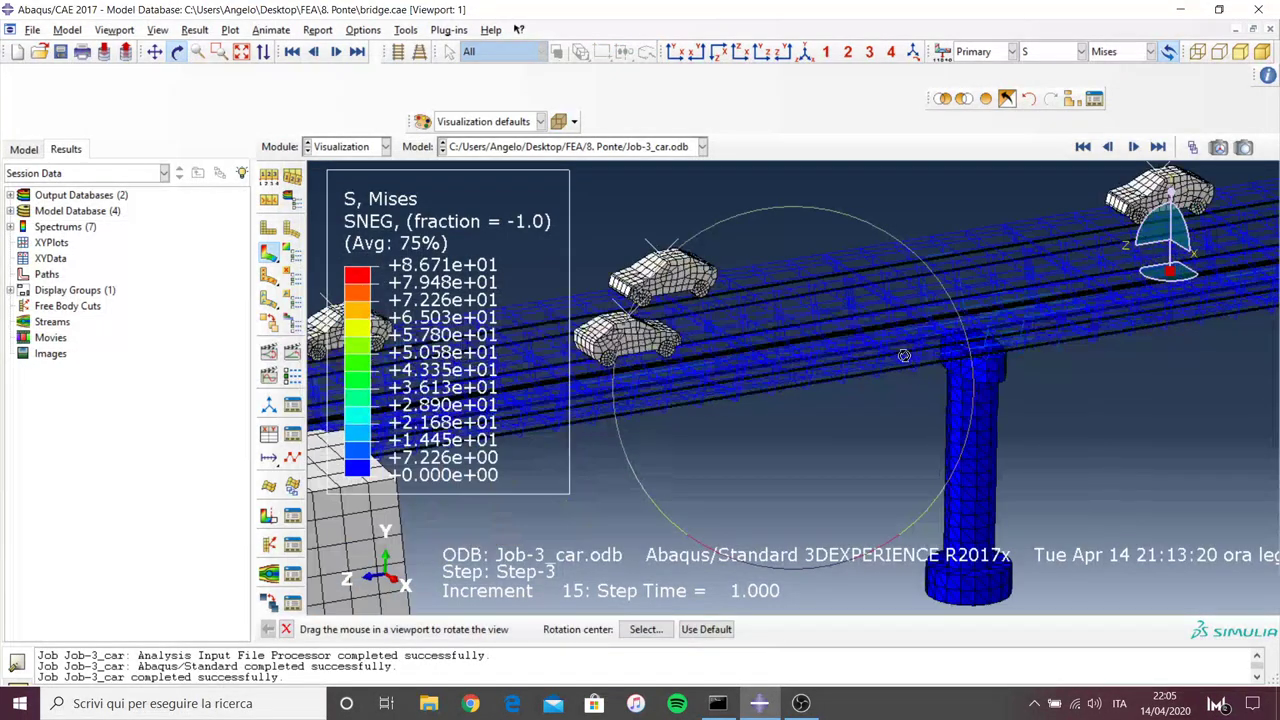
click(291, 255)
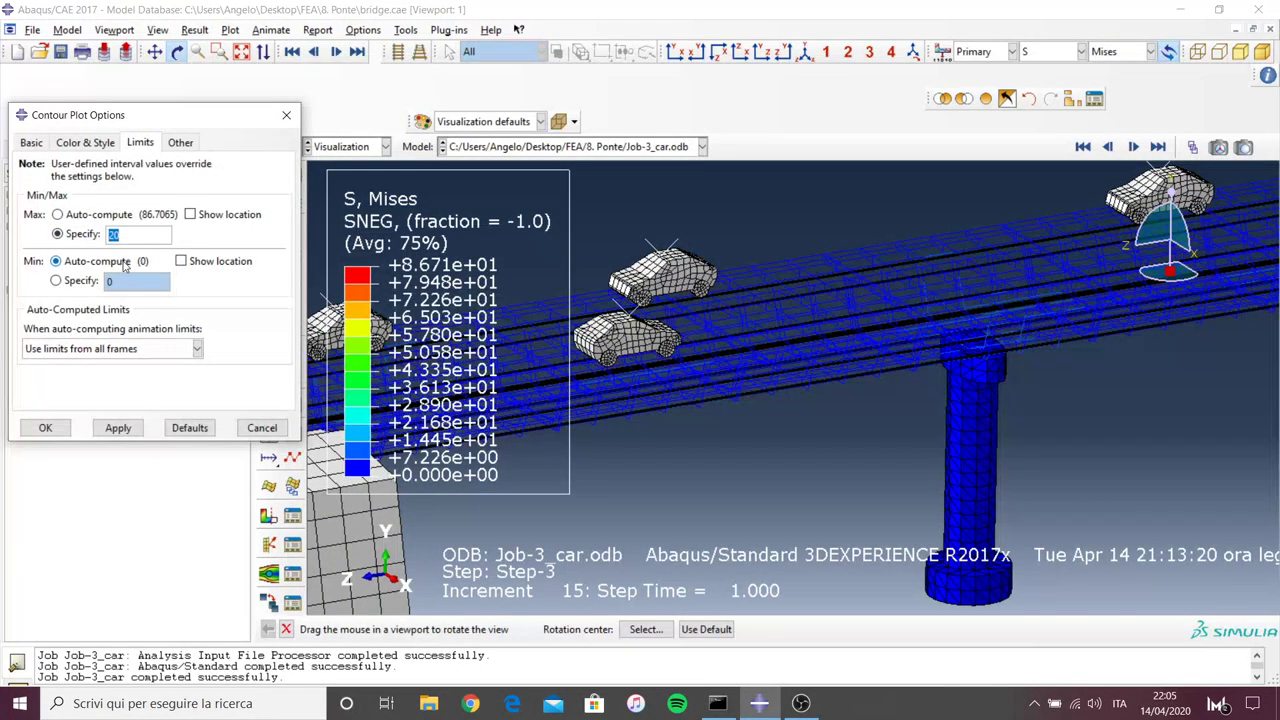
drag(322, 645, 314, 654)
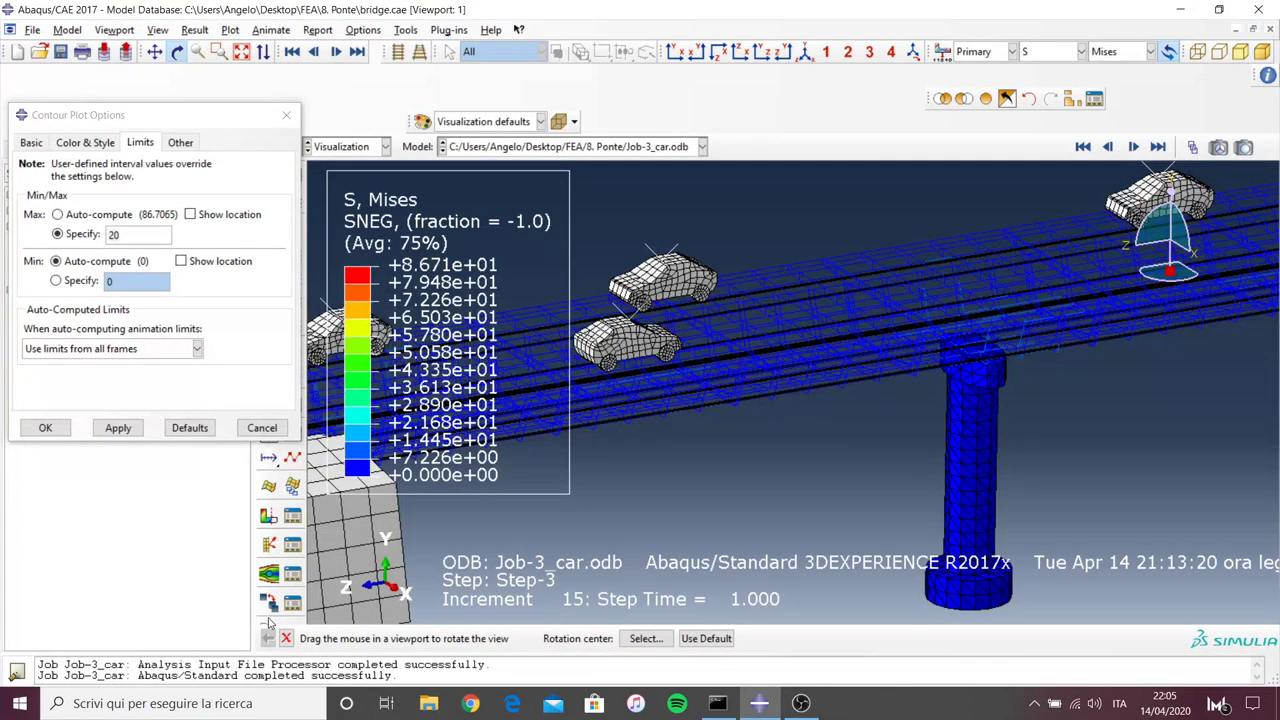
click(269, 630)
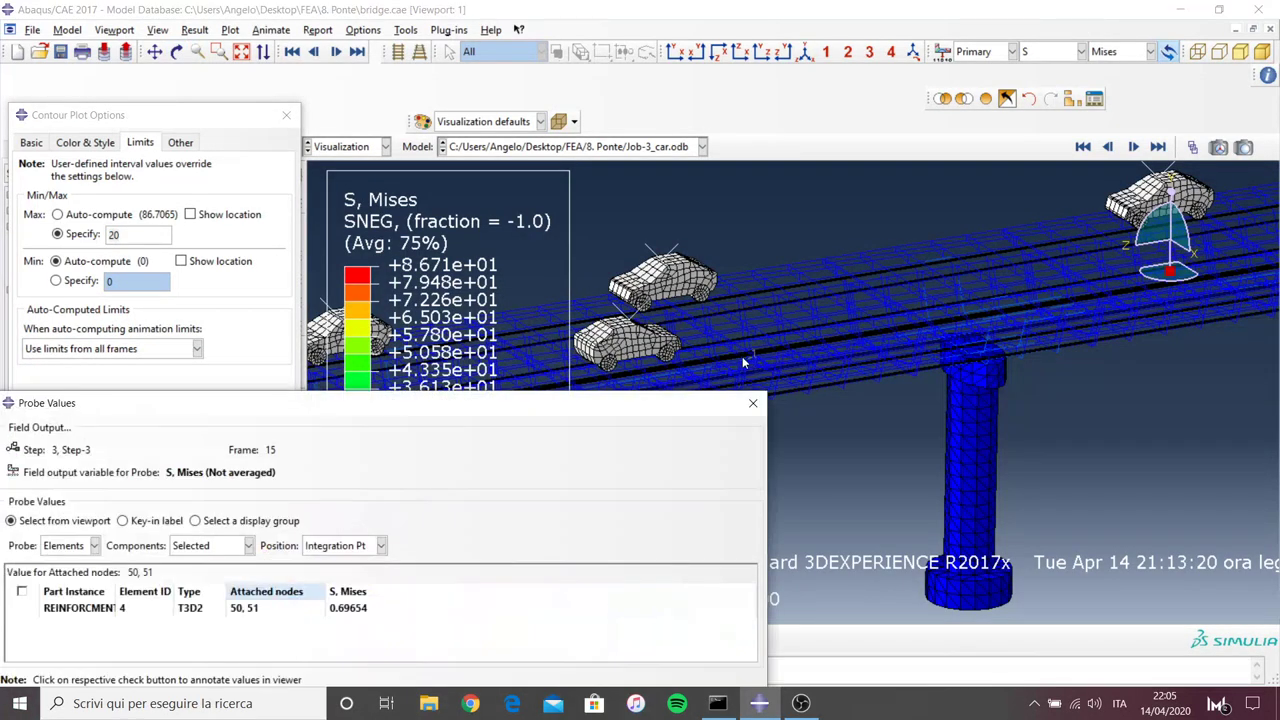
scroll(890, 328, up, 2)
scroll(896, 324, up, 2)
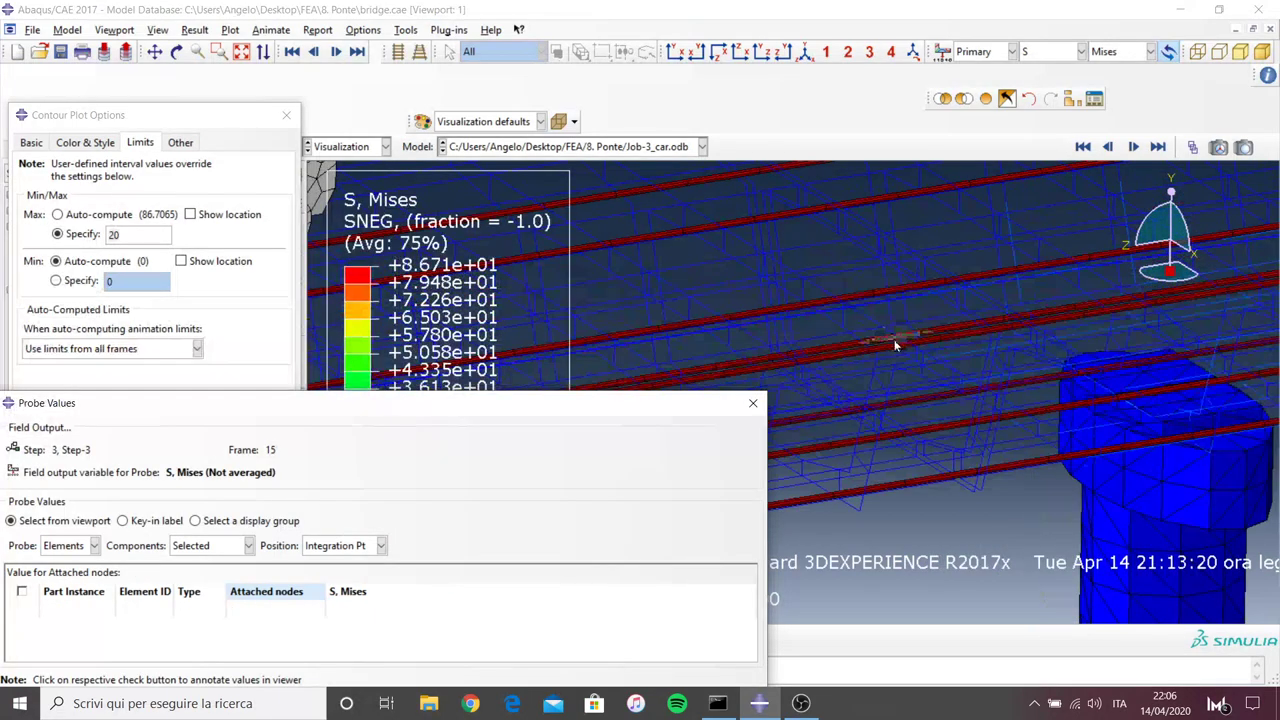
scroll(895, 340, up, 1)
scroll(893, 349, up, 2)
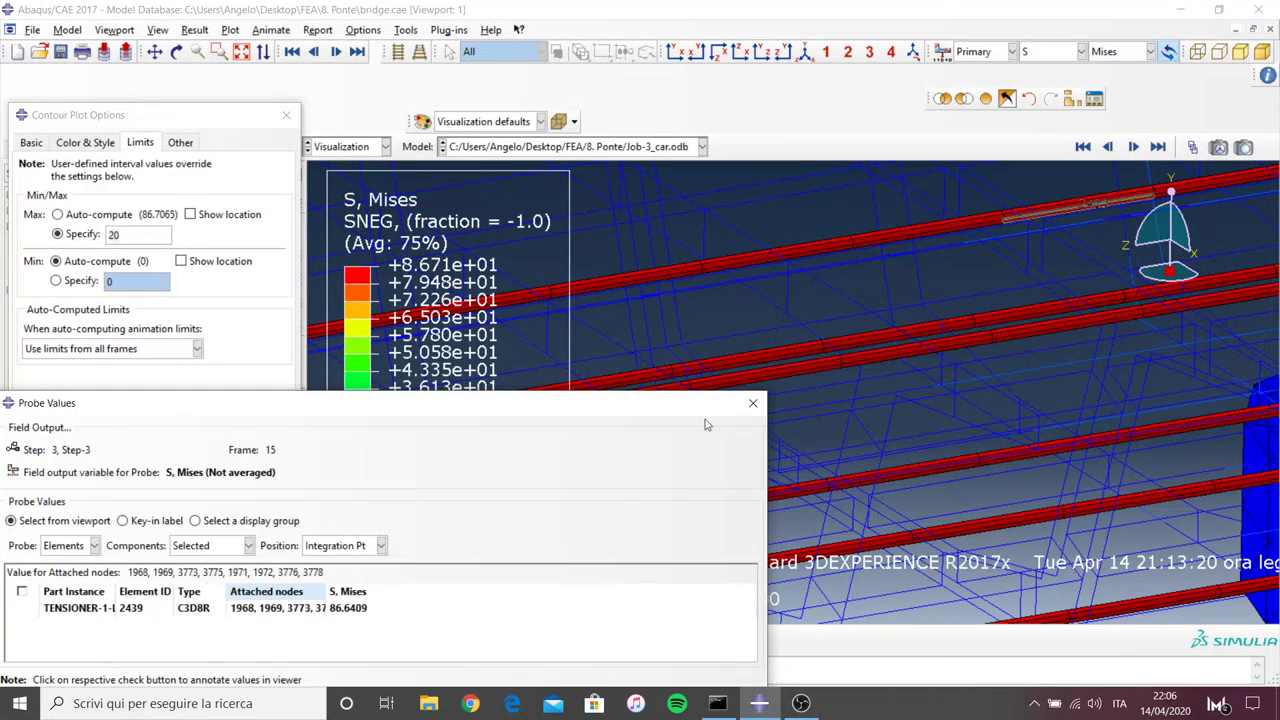
click(752, 401)
scroll(873, 350, down, 2)
scroll(873, 345, down, 2)
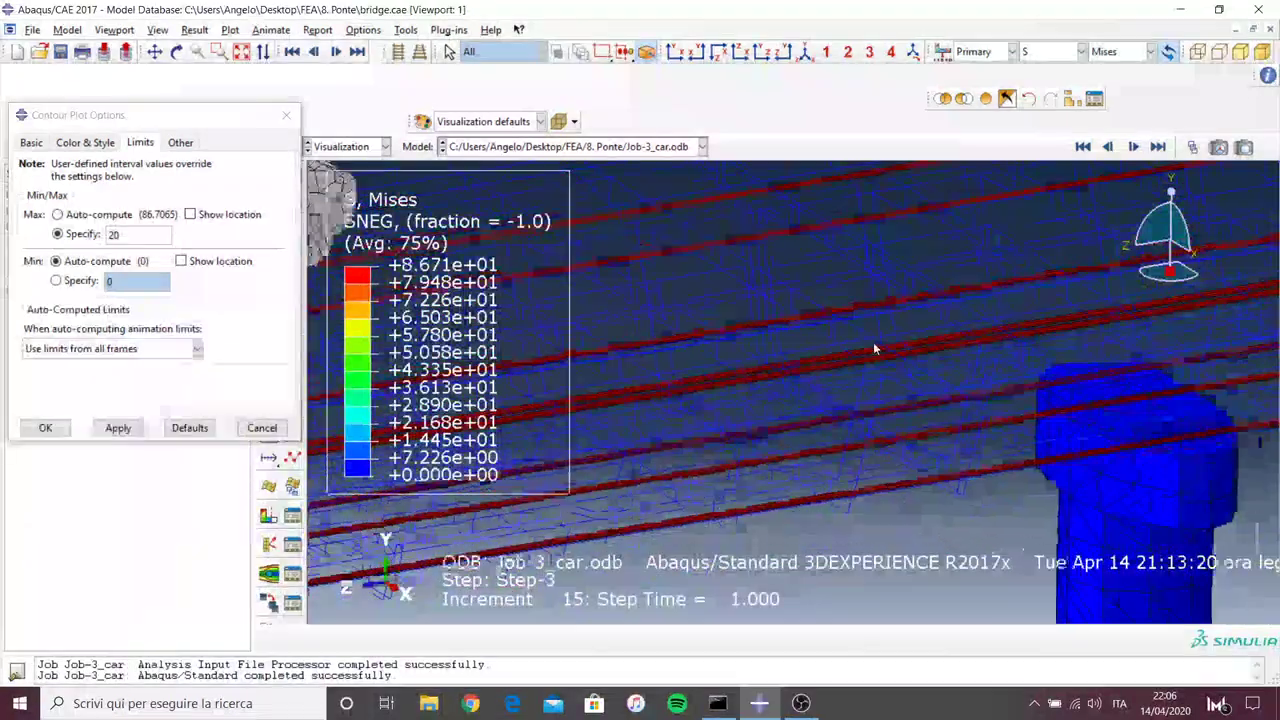
scroll(874, 347, down, 2)
scroll(847, 344, down, 2)
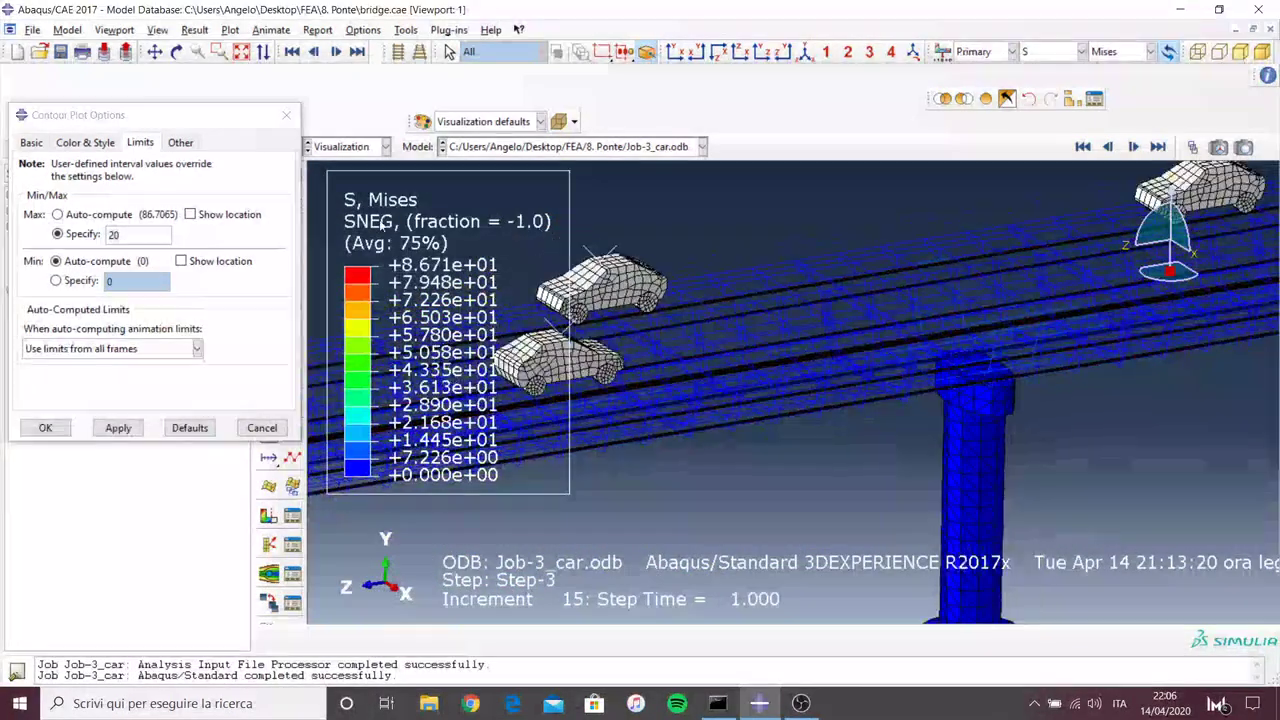
Replace the contour maximum 20 with 12, apply it, close the options, and zoom around
drag(133, 238, 104, 237)
text(12)
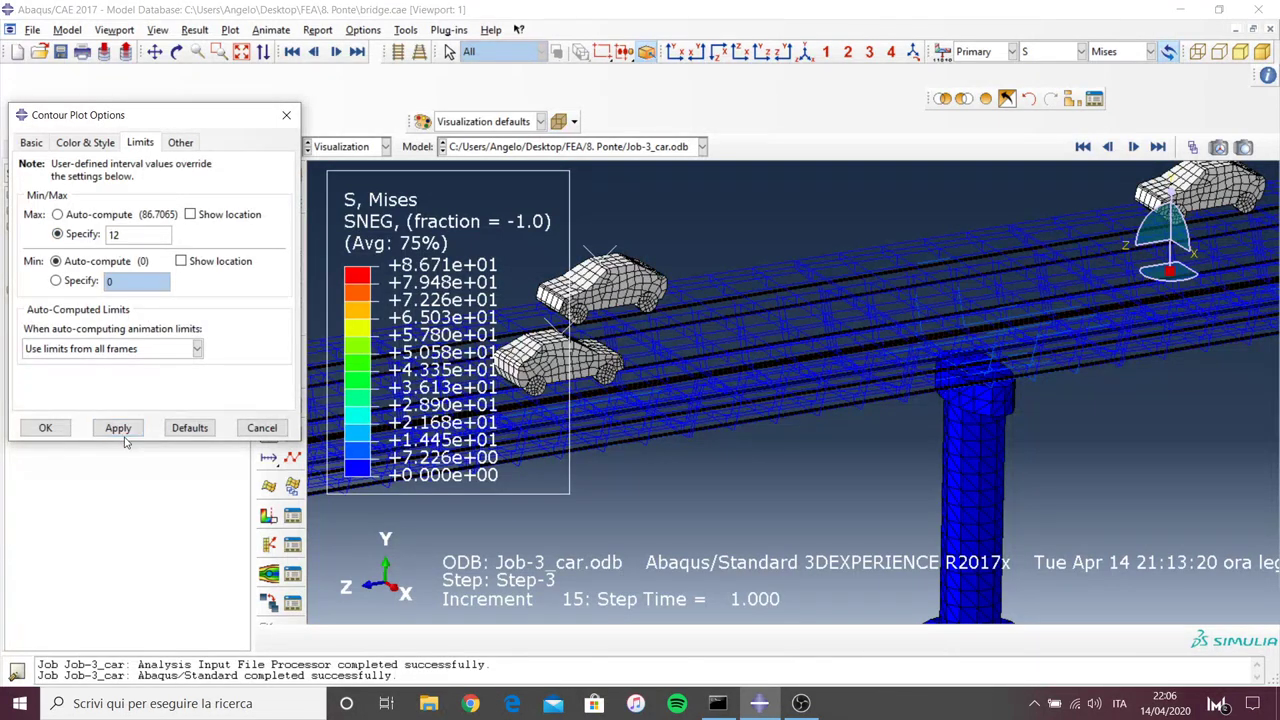
click(120, 430)
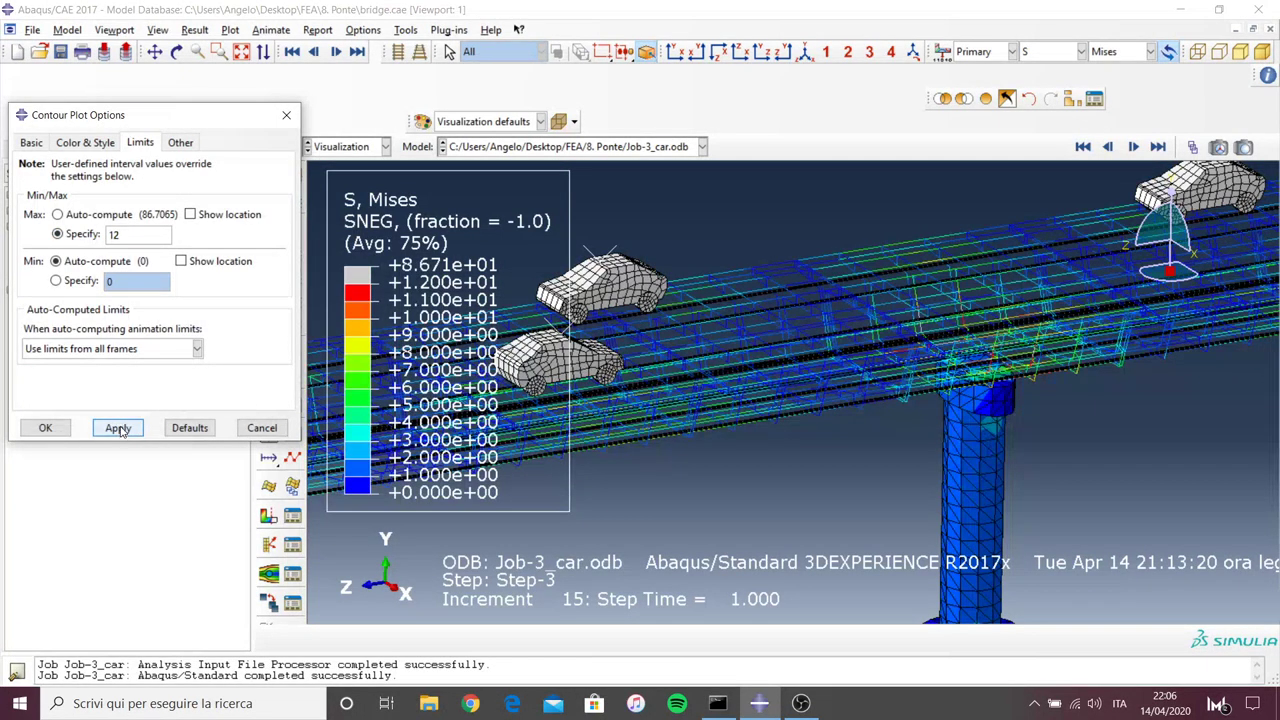
click(45, 428)
scroll(952, 332, down, 2)
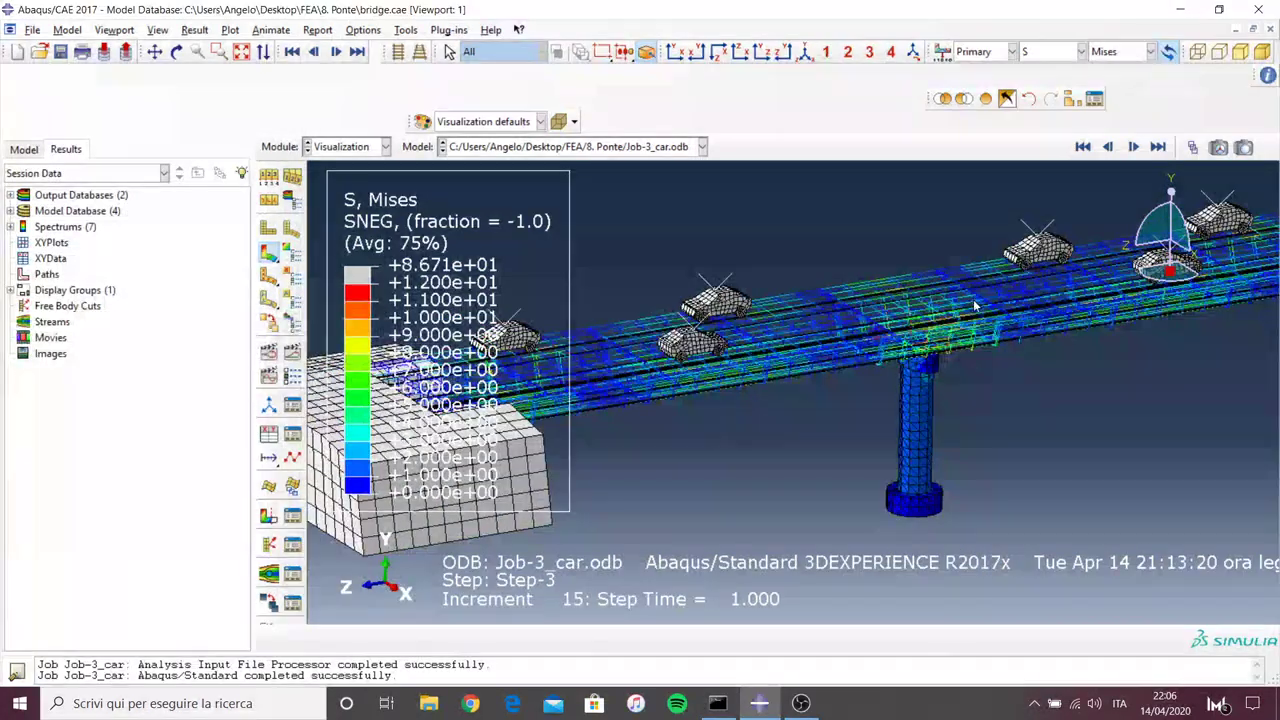
scroll(952, 332, up, 3)
scroll(952, 332, up, 1)
scroll(930, 340, up, 1)
scroll(915, 348, up, 1)
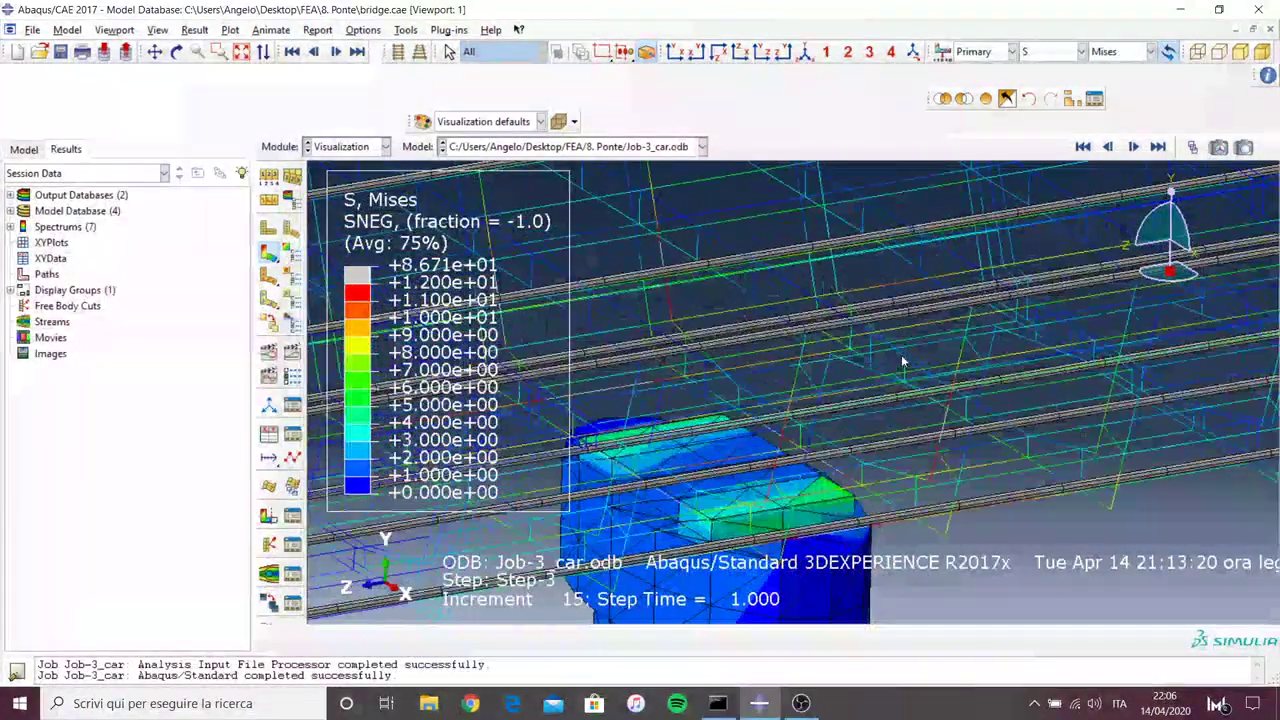
scroll(904, 355, up, 1)
scroll(904, 355, down, 2)
scroll(904, 355, down, 2)
scroll(904, 355, down, 1)
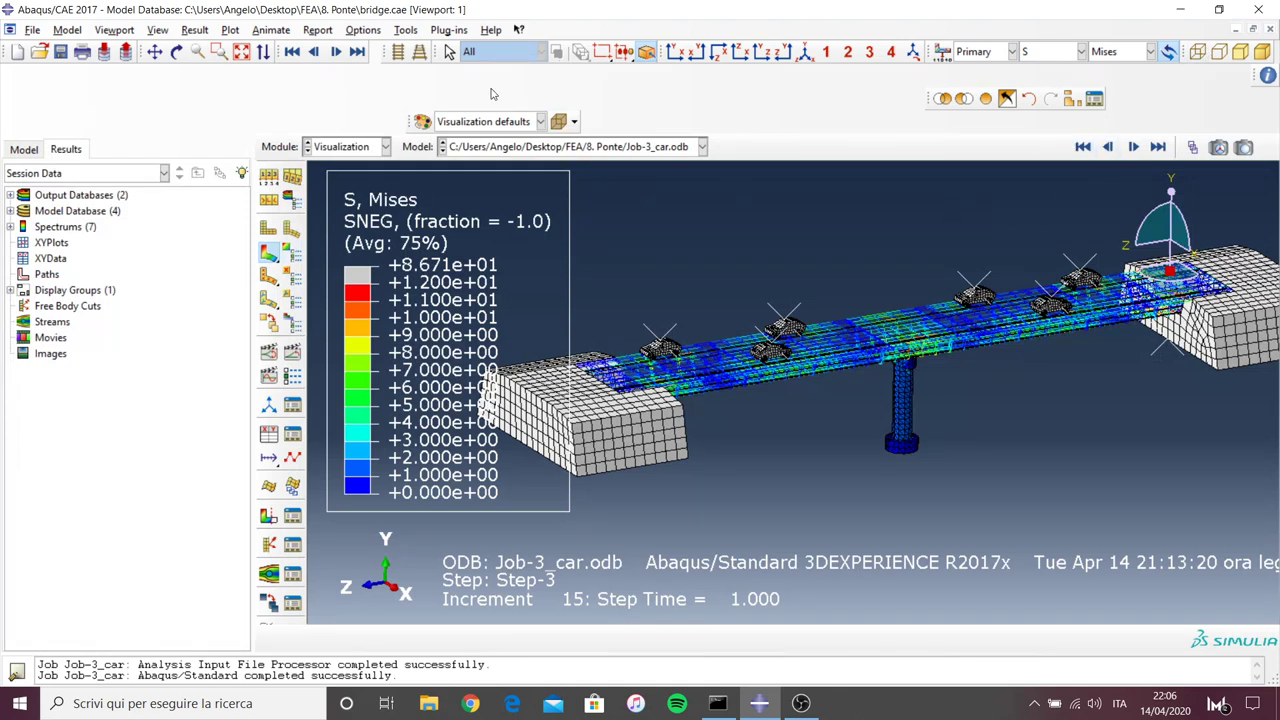
Replace the display group so only the picked girder deck segment is shown
click(985, 99)
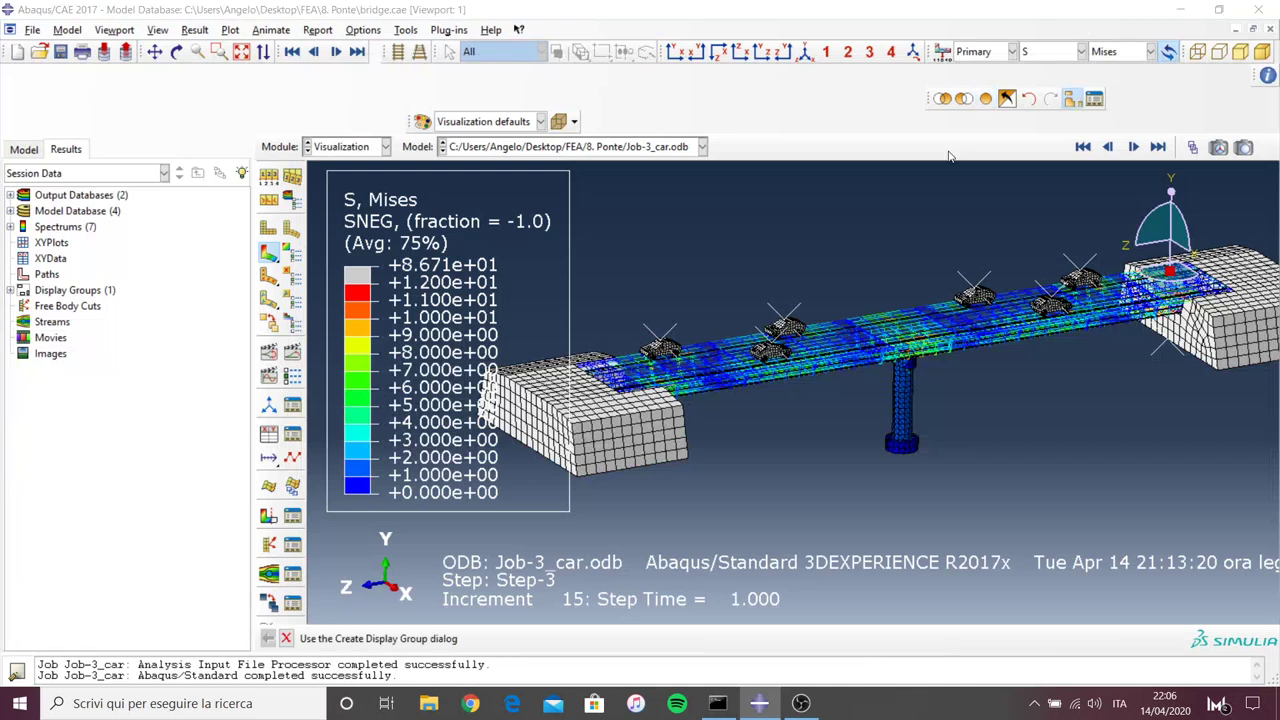
key(Return)
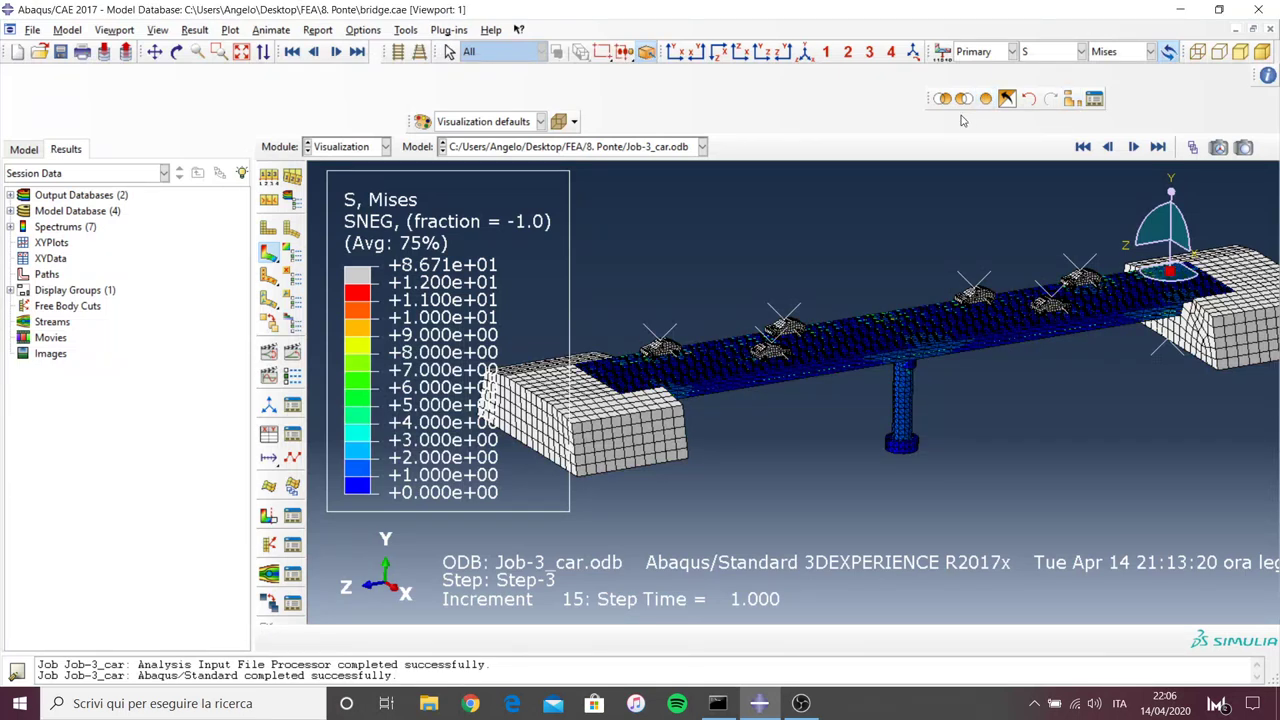
scroll(939, 221, up, 2)
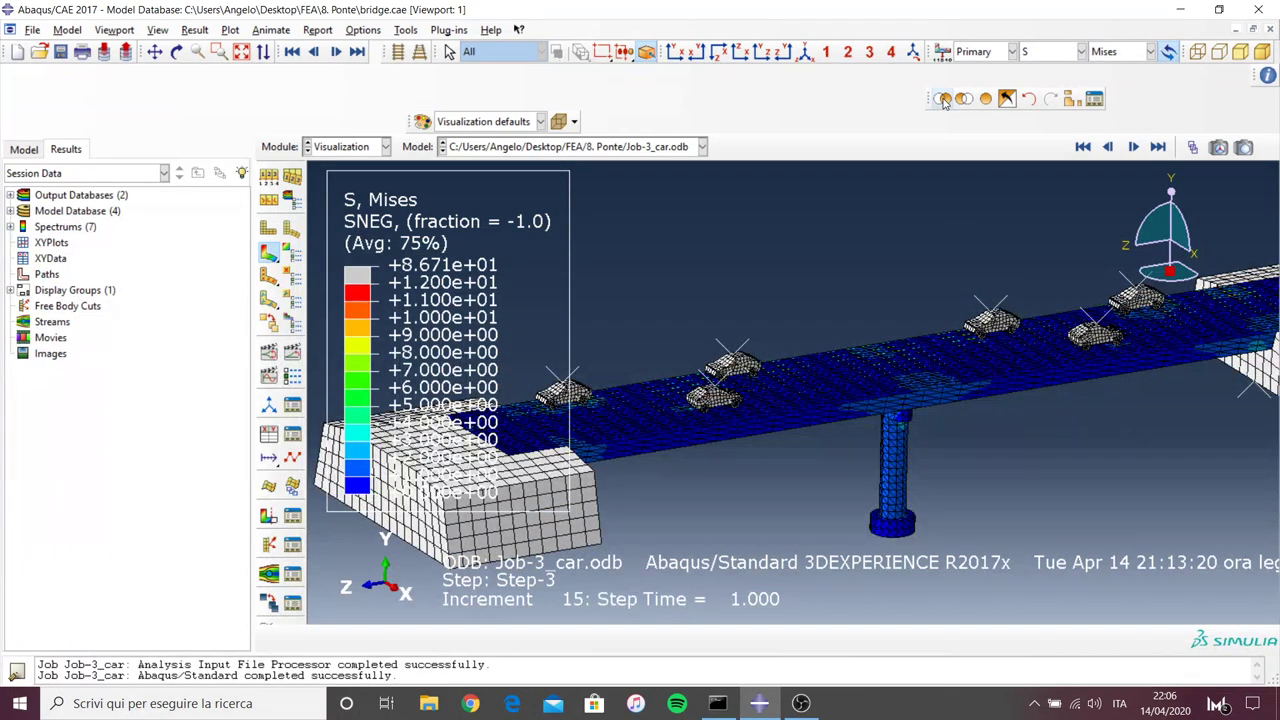
click(943, 100)
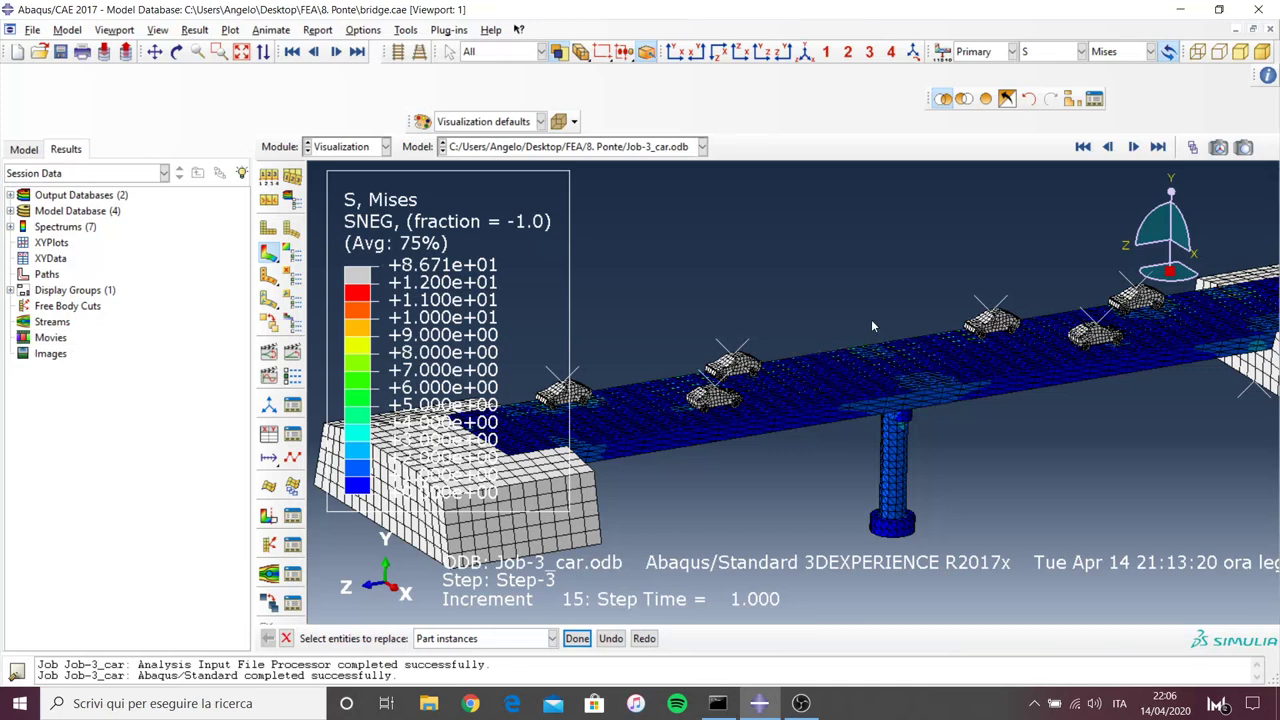
click(824, 271)
middle_click(916, 367)
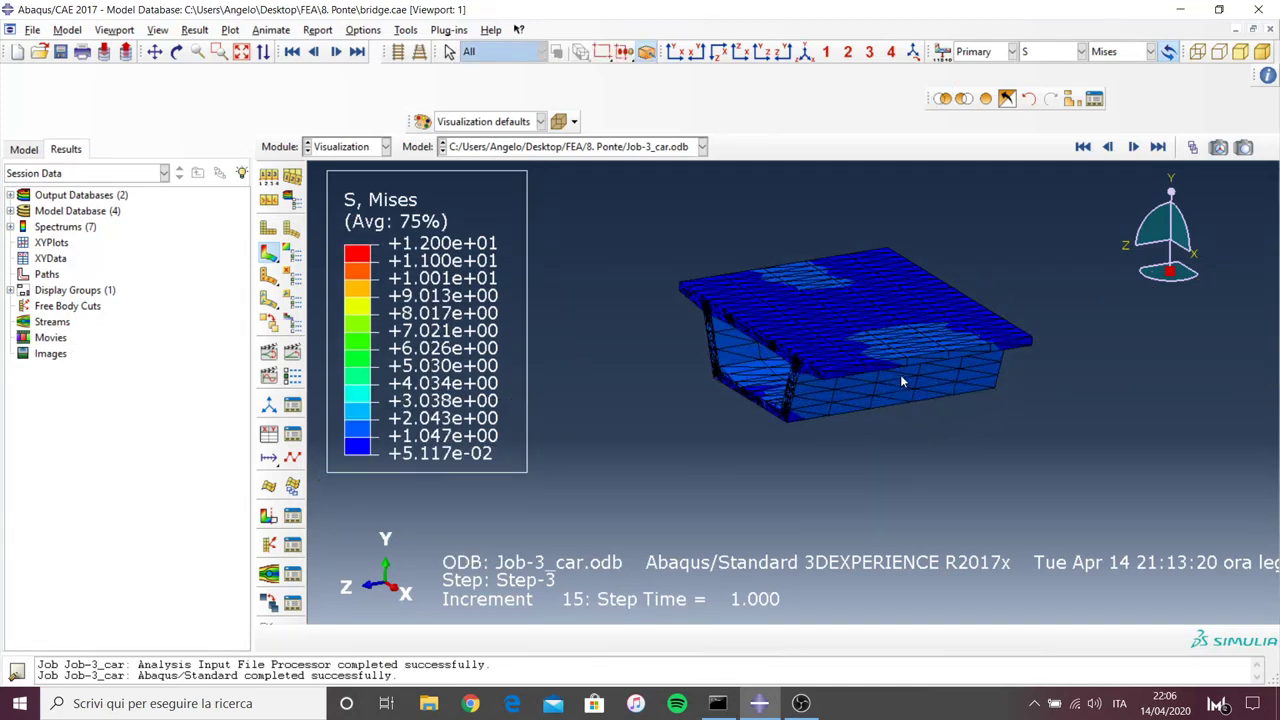
scroll(900, 381, up, 1)
Set the contour limit Max to auto-compute so the Mises legend tops out at 6.997
click(292, 255)
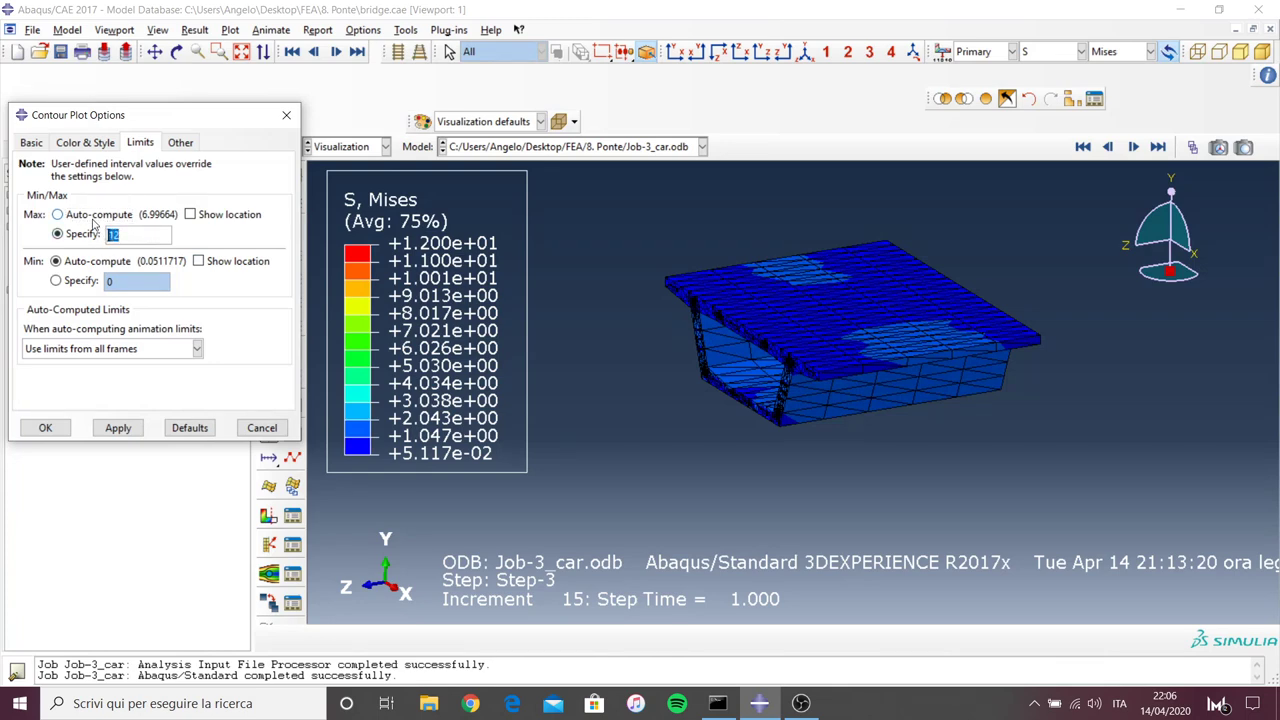
click(118, 428)
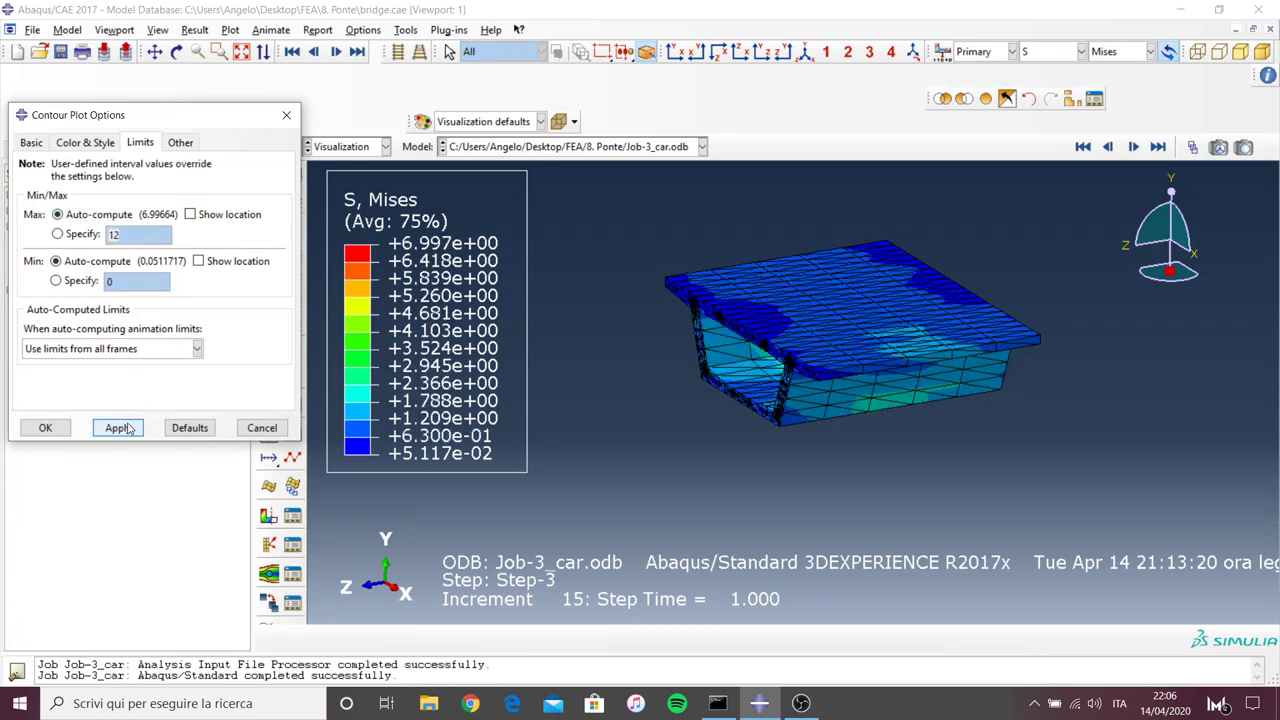
click(45, 428)
mouse_move(614, 434)
ctrl+alt+mouse_down()
mouse_move(897, 403)
mouse_move(734, 273)
mouse_move(845, 444)
mouse_move(703, 452)
mouse_move(730, 430)
ctrl+alt+mouse_up()
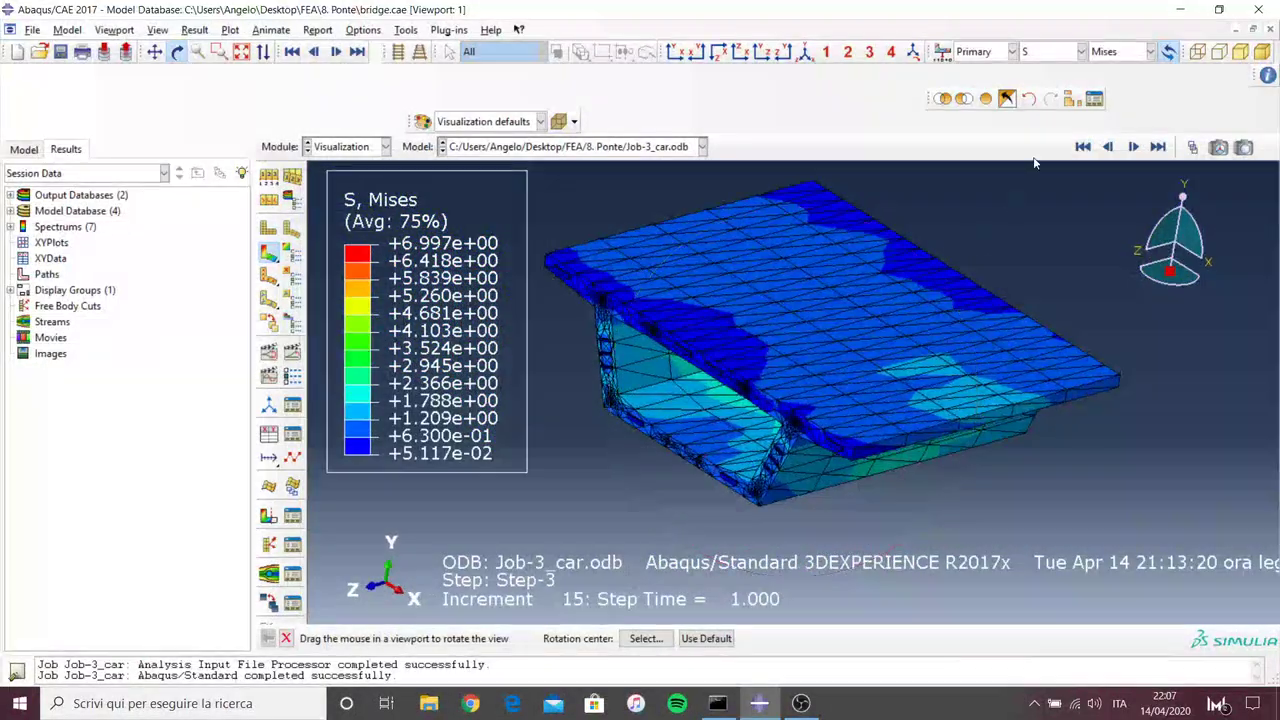
Show the S33 stress contour on the isolated segment, viewed from the side
click(1121, 47)
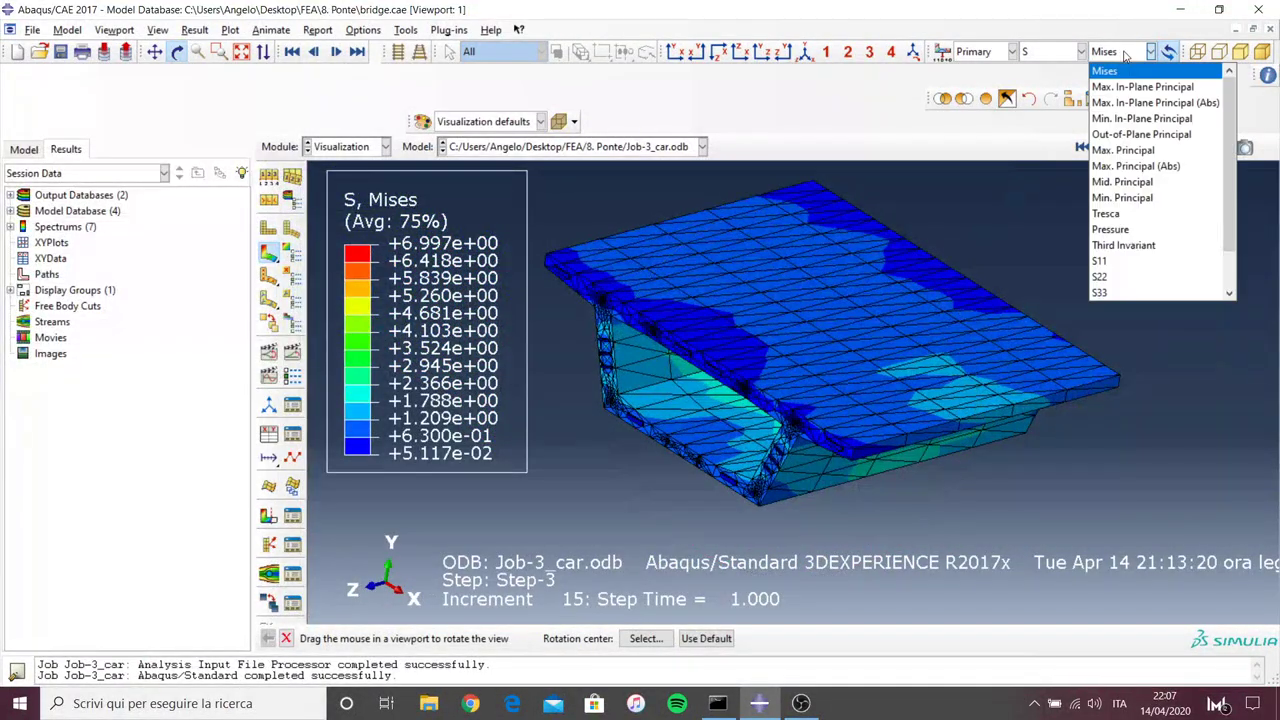
click(1135, 288)
drag(890, 387, 880, 300)
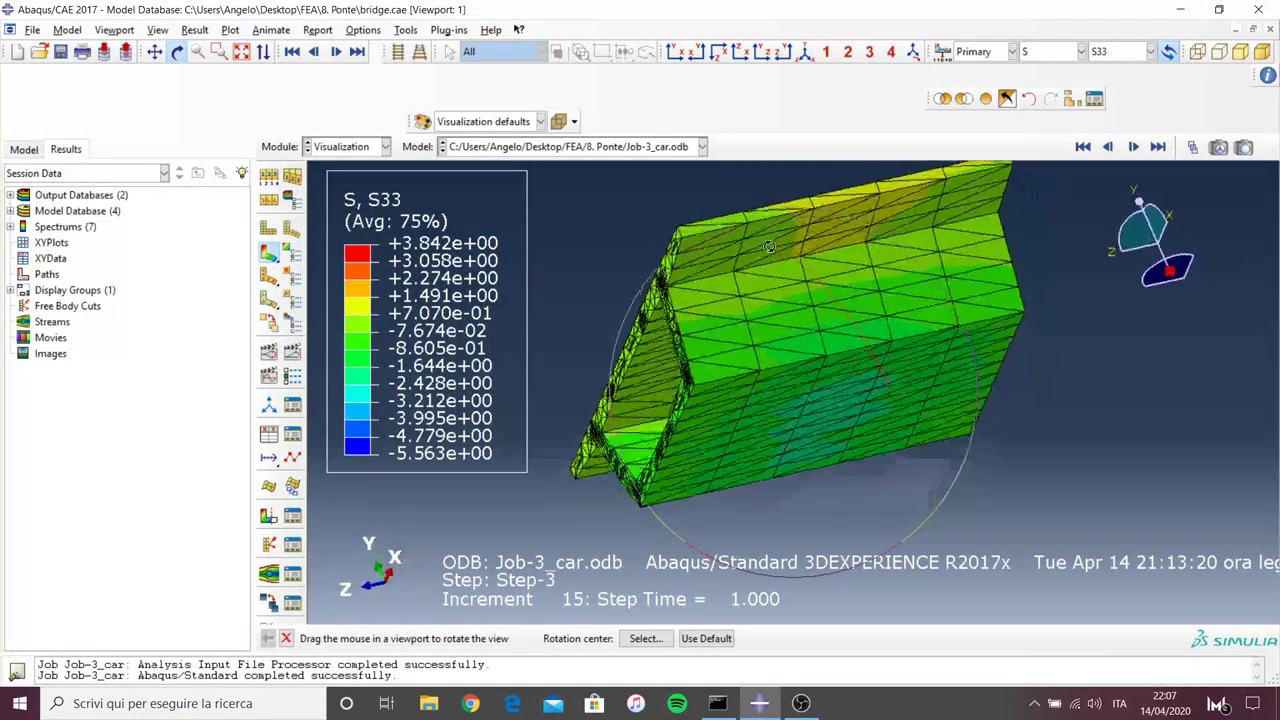
Switch the contour to Max. Principal stress, ranging from -6.600 to 3.843
click(1108, 50)
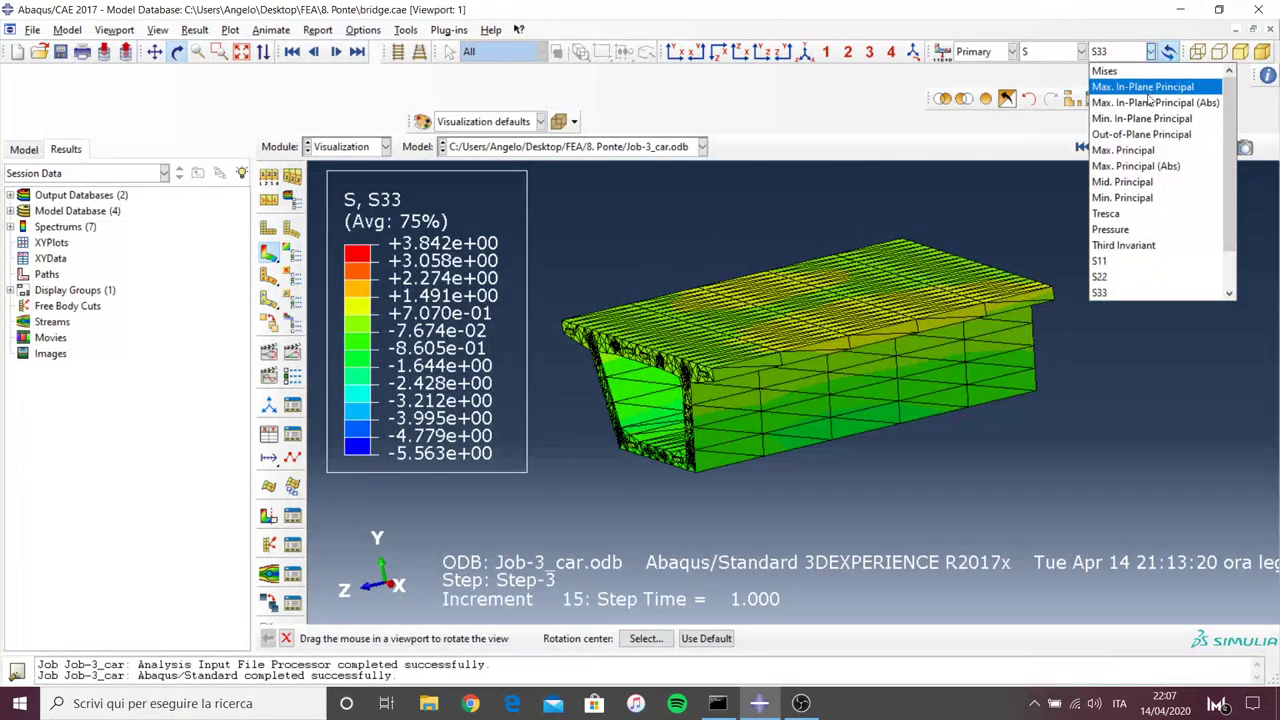
click(1123, 150)
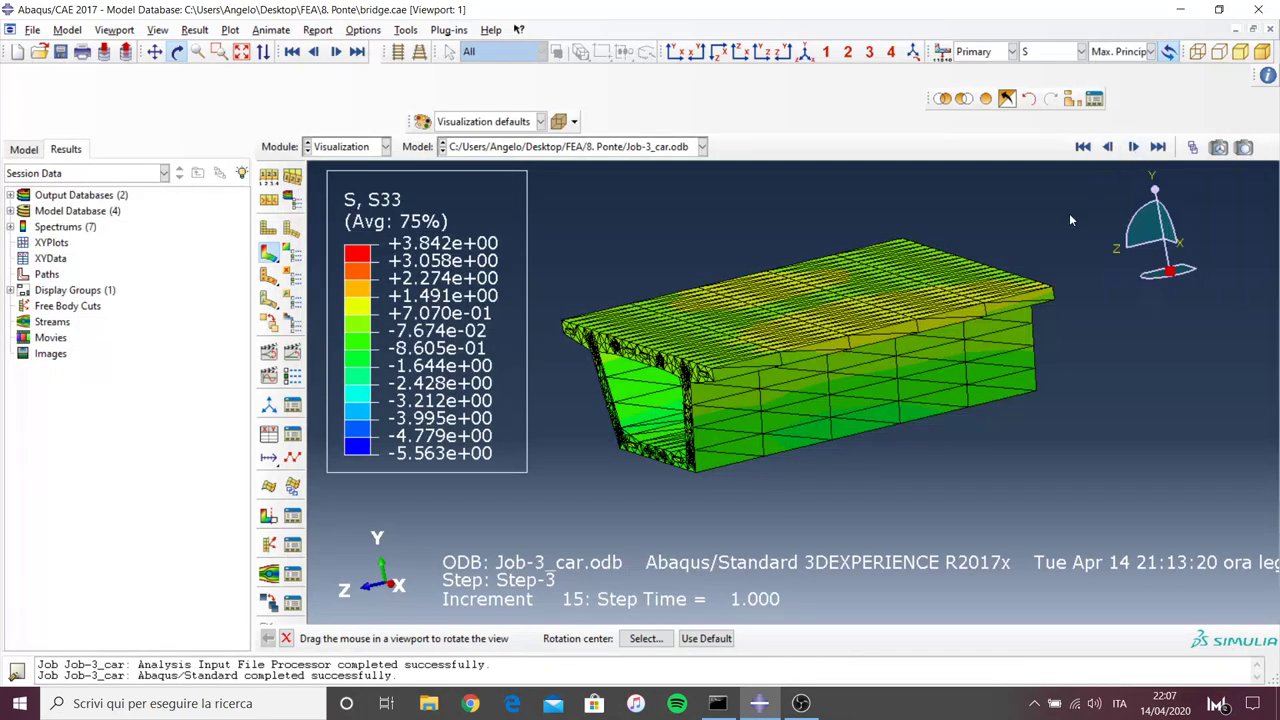
mouse_move(816, 410)
mouse_down()
mouse_move(834, 251)
mouse_move(850, 420)
mouse_up()
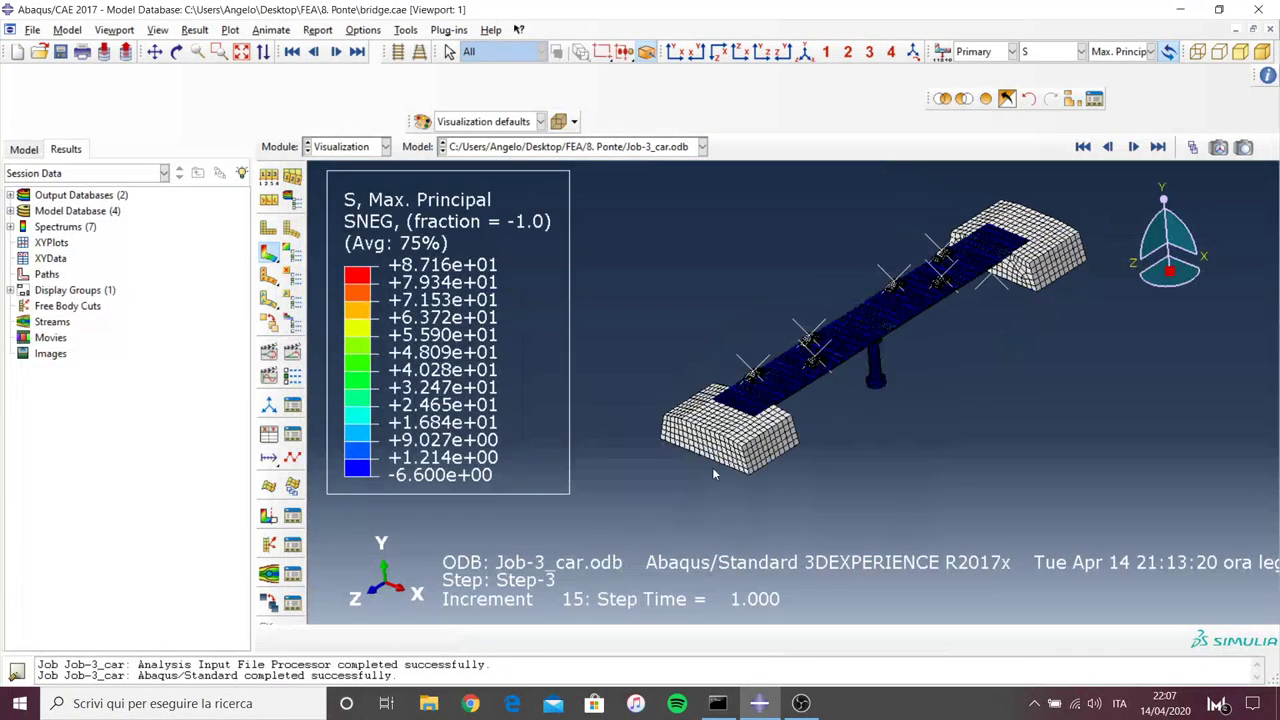
Replace the display with only the deck segment beside the abutment
scroll(764, 363, down, 2)
scroll(770, 366, down, 2)
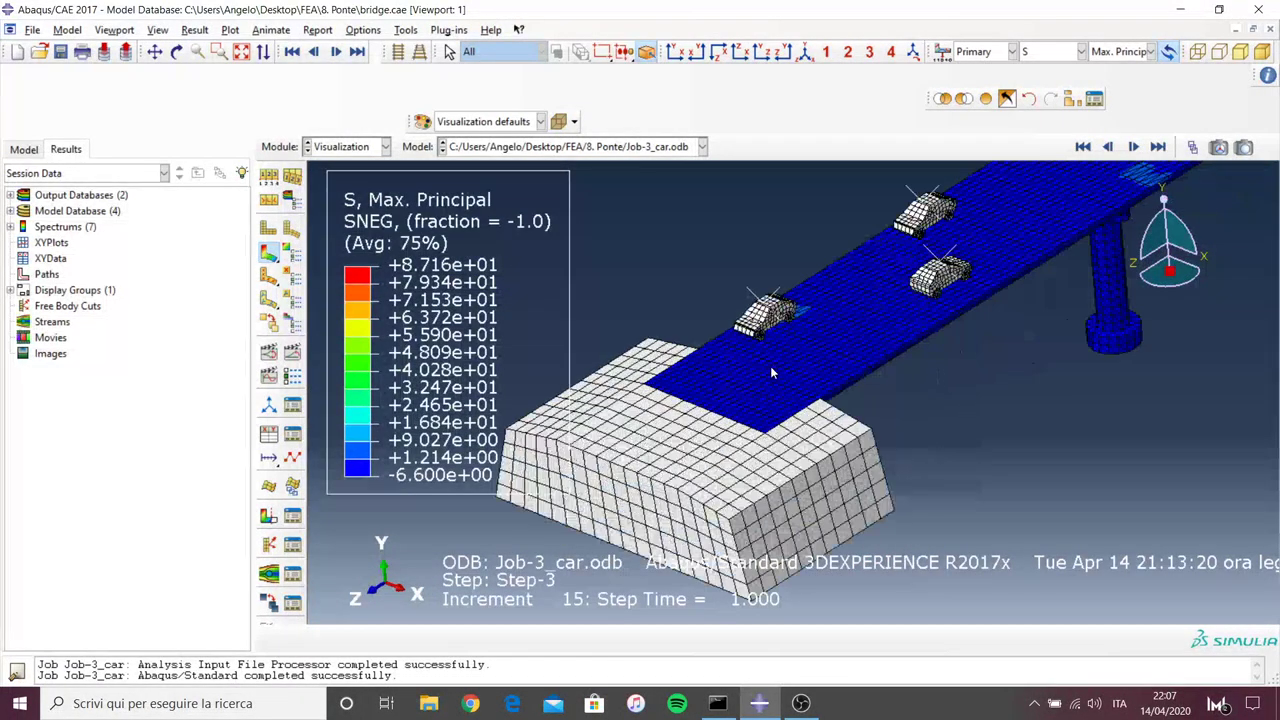
scroll(770, 366, down, 2)
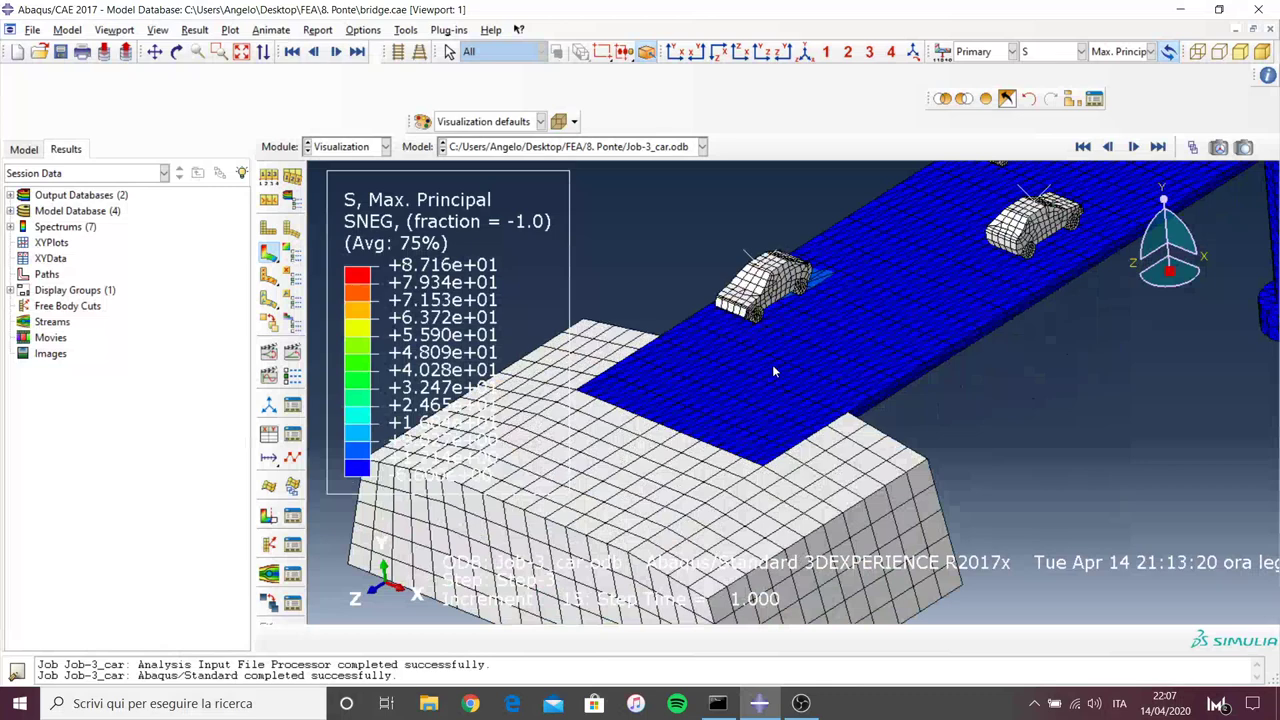
click(963, 99)
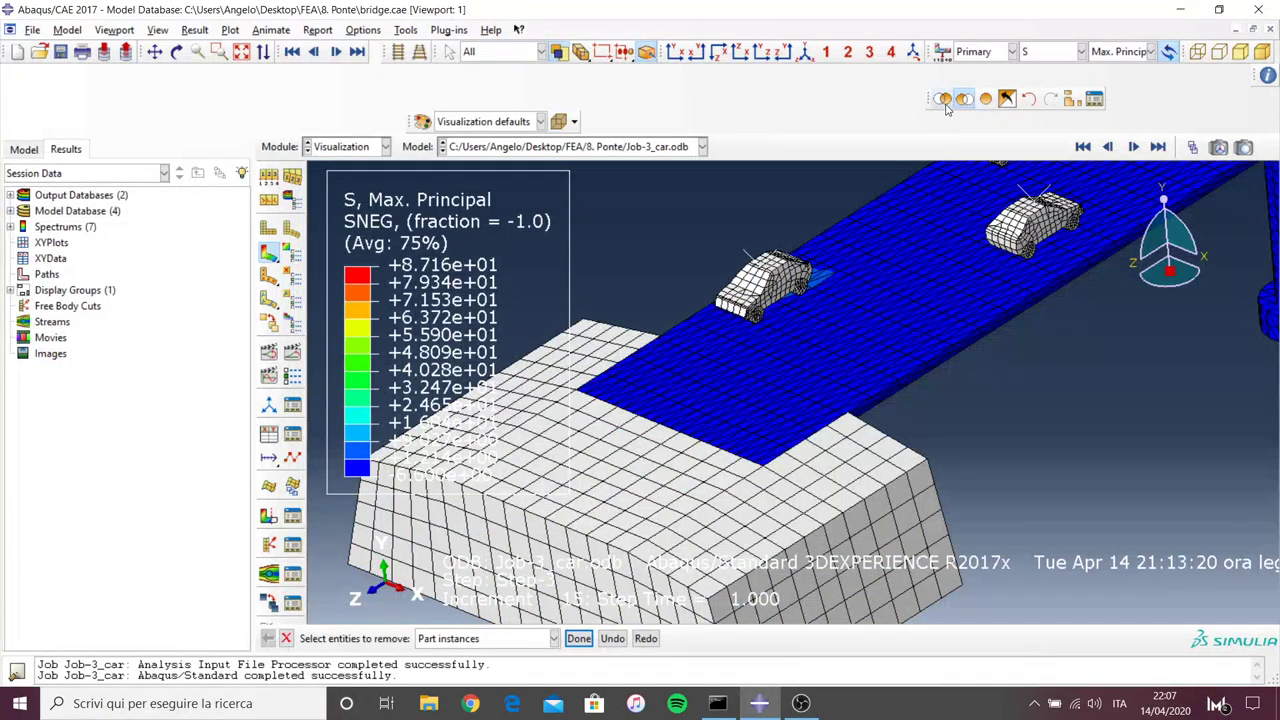
click(943, 99)
click(698, 375)
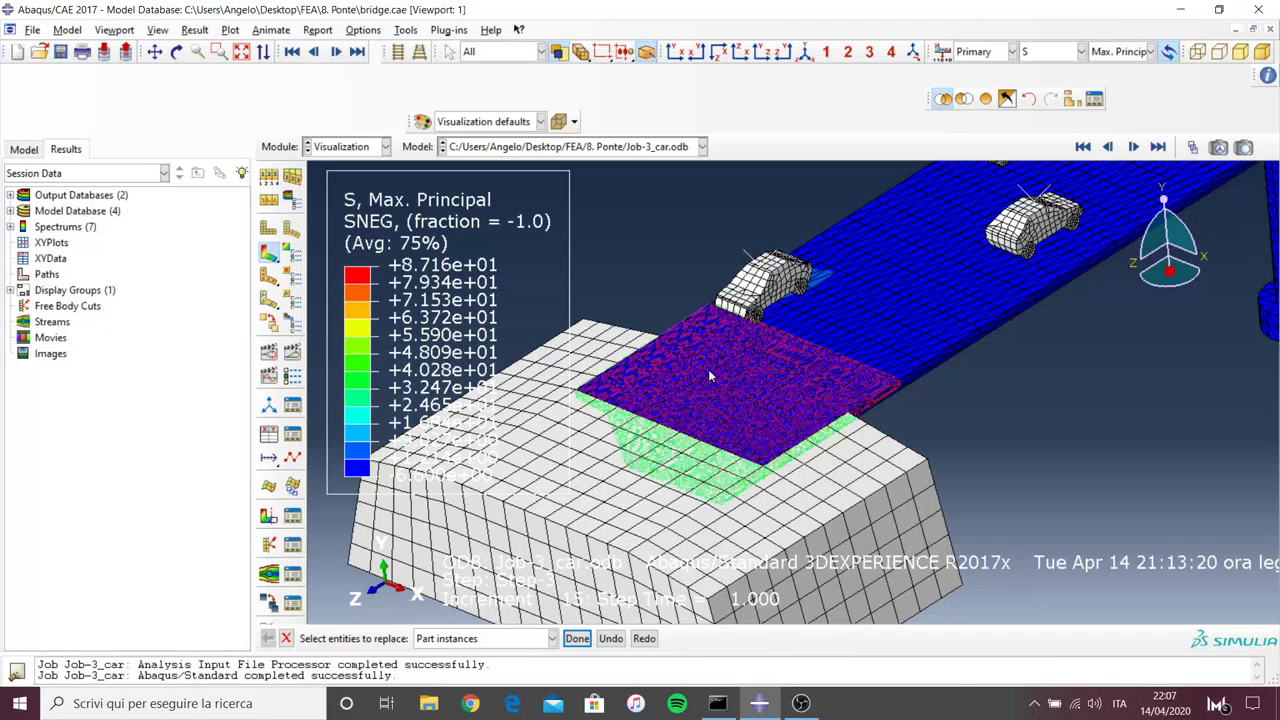
middle_click(752, 368)
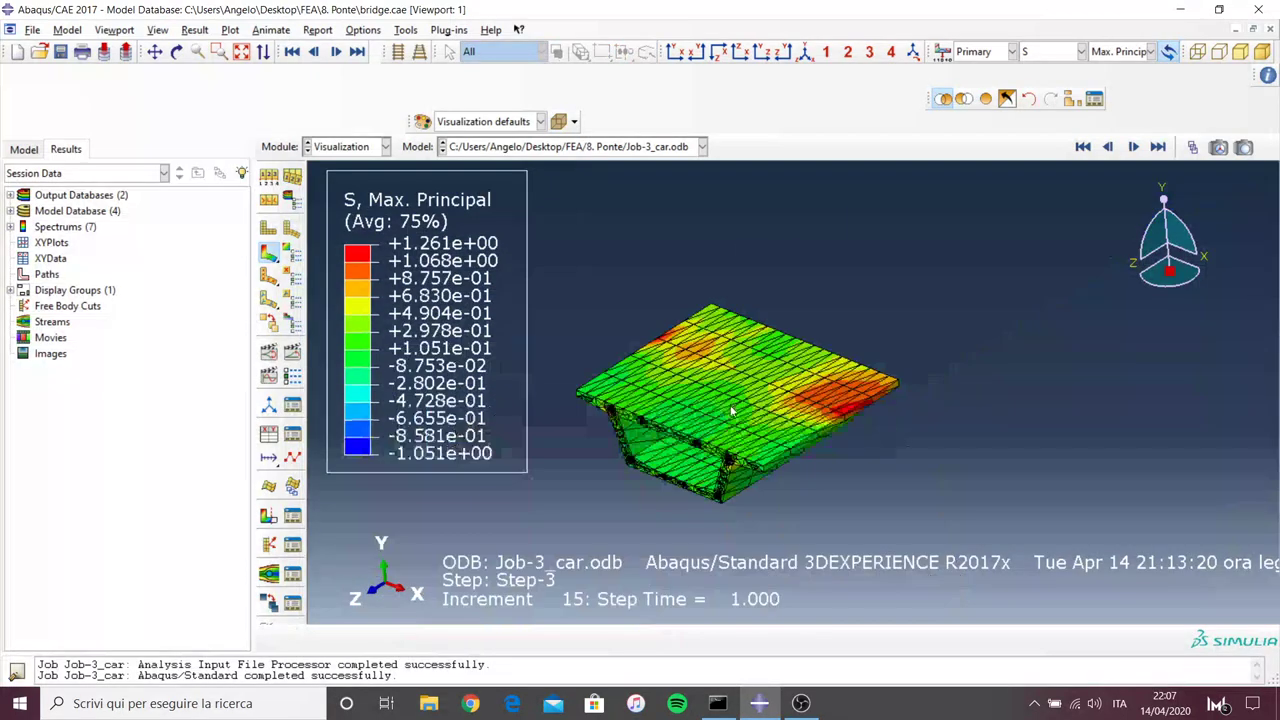
Orbit the segment to inspect its underside openings and lower-right joint stresses
scroll(733, 410, down, 5)
ctrl+alt+click(751, 469)
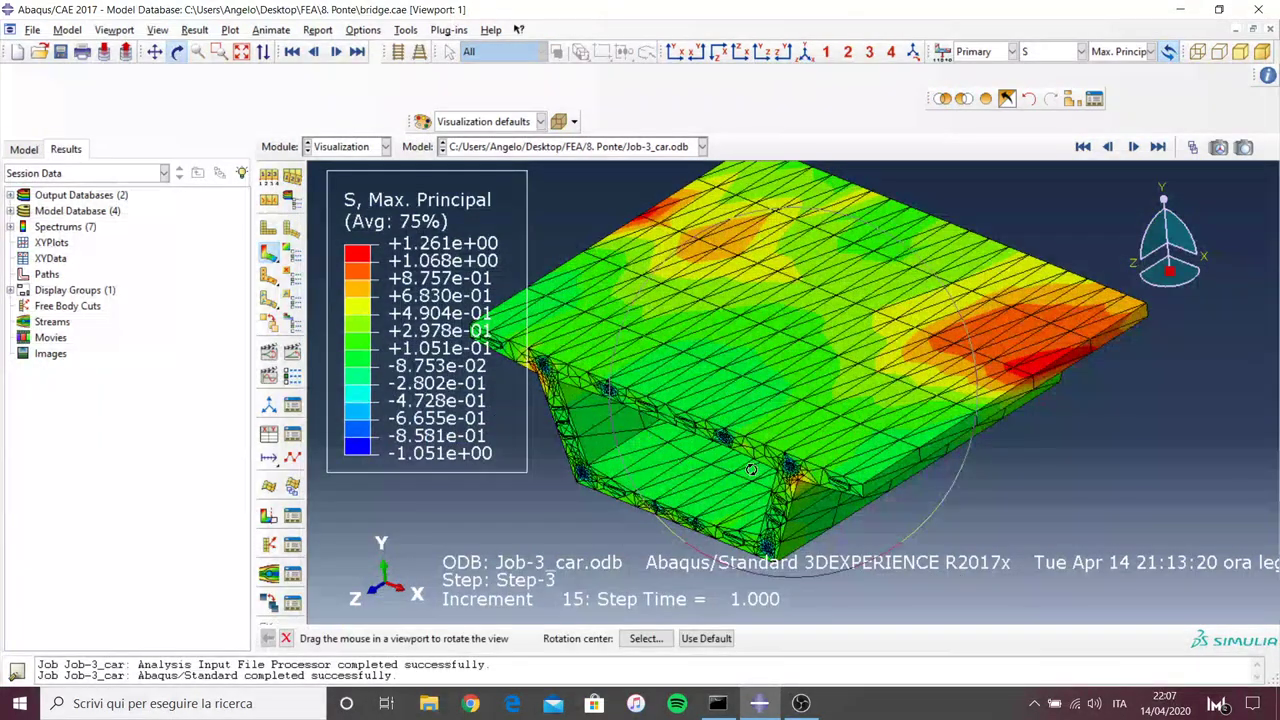
drag(751, 469, 784, 402)
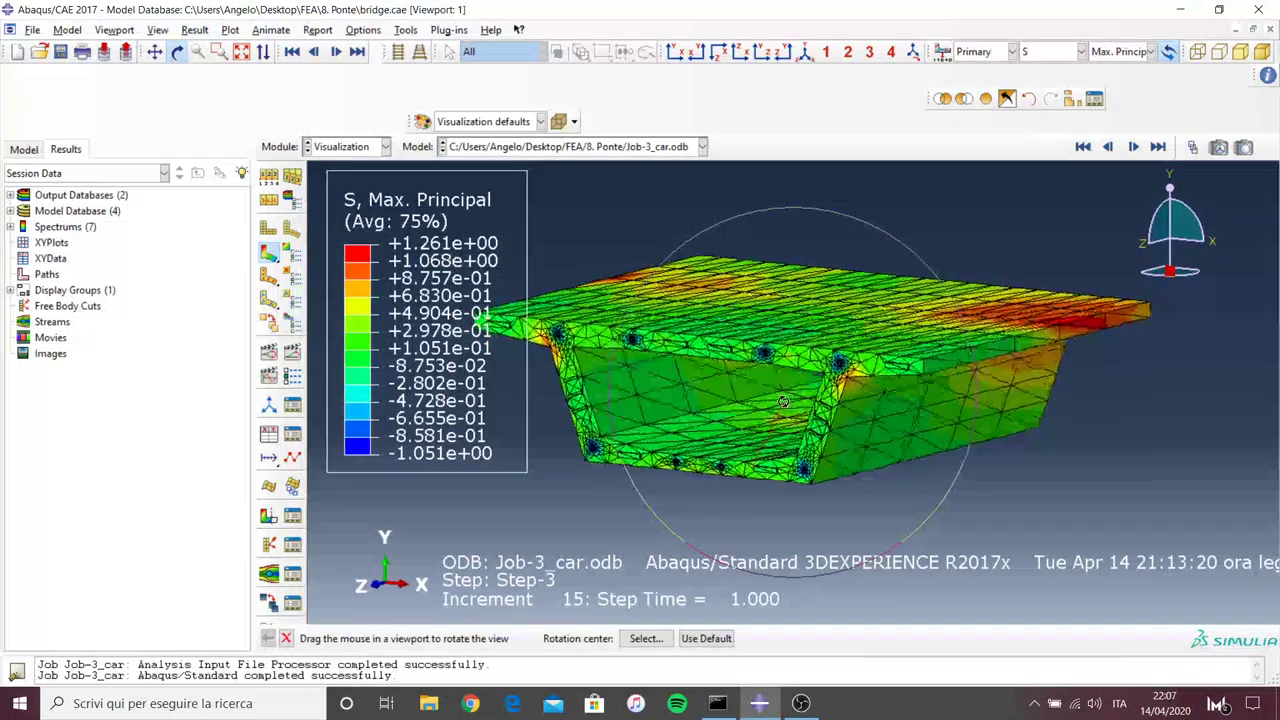
scroll(587, 331, down, 3)
scroll(587, 331, down, 3)
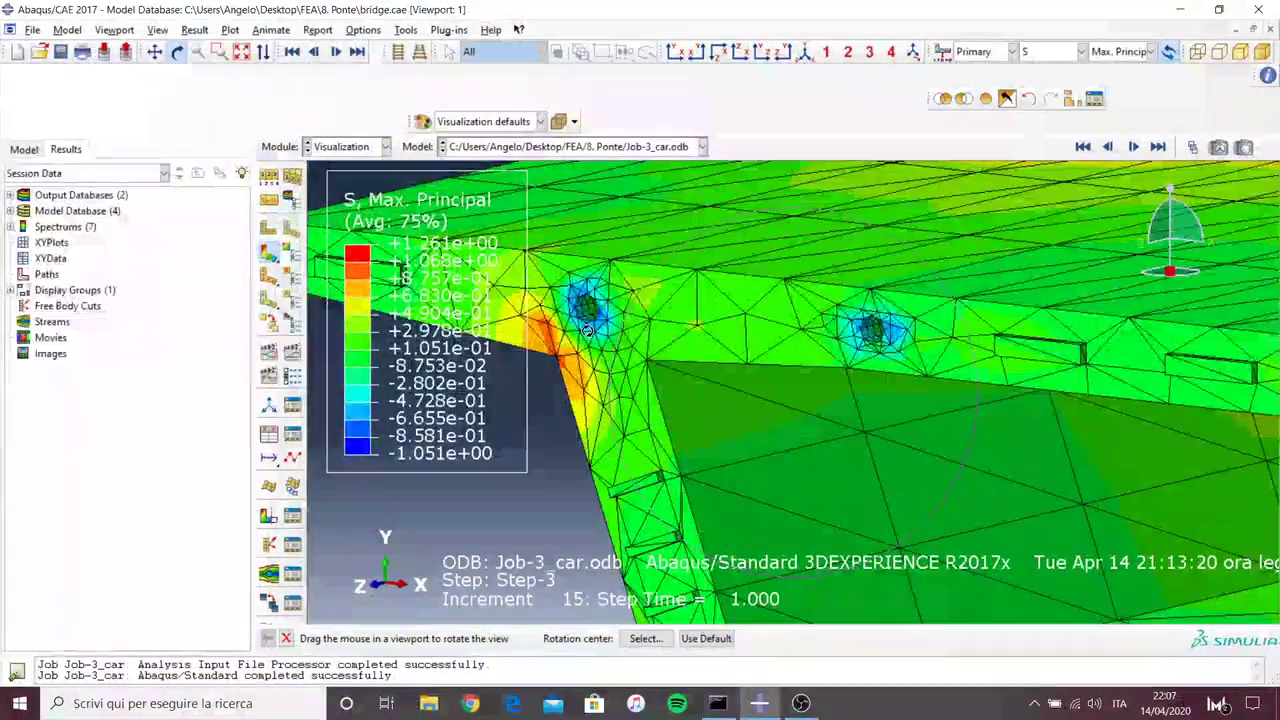
drag(606, 316, 671, 497)
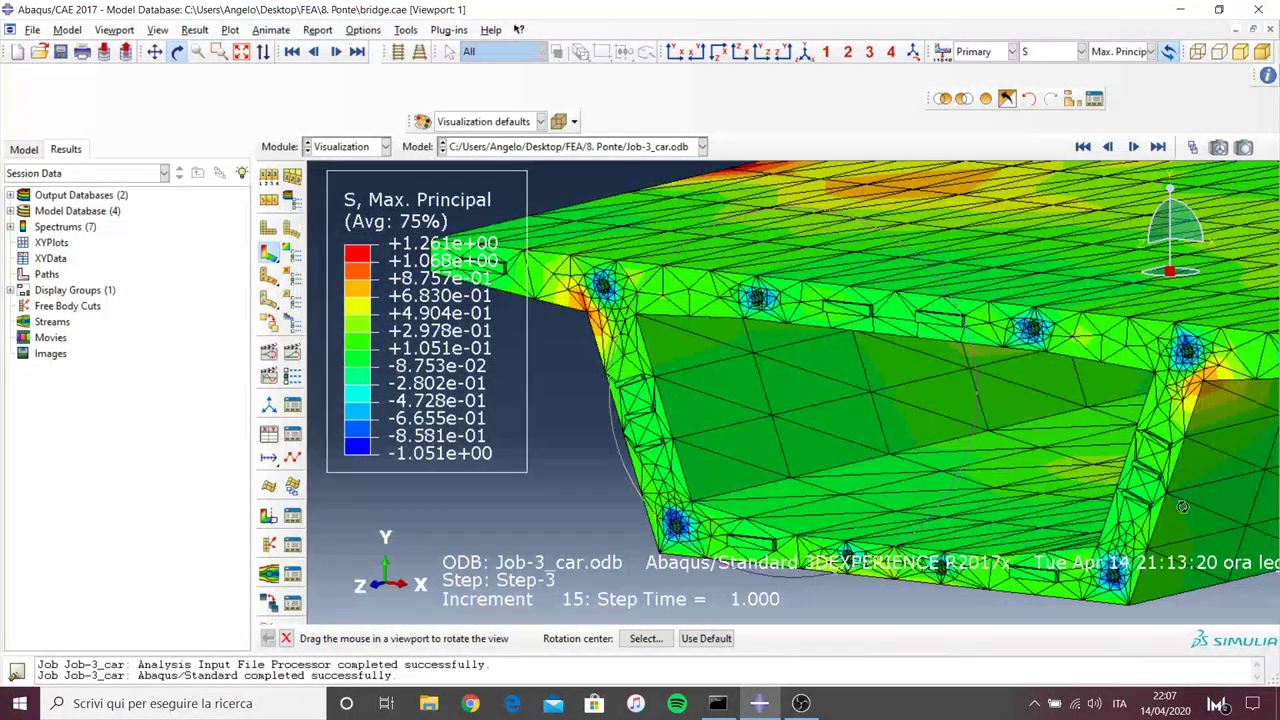
mouse_move(1113, 597)
mouse_down()
mouse_move(1106, 537)
mouse_move(743, 549)
mouse_move(955, 371)
mouse_move(897, 379)
mouse_move(861, 359)
mouse_move(841, 399)
mouse_move(975, 420)
mouse_up()
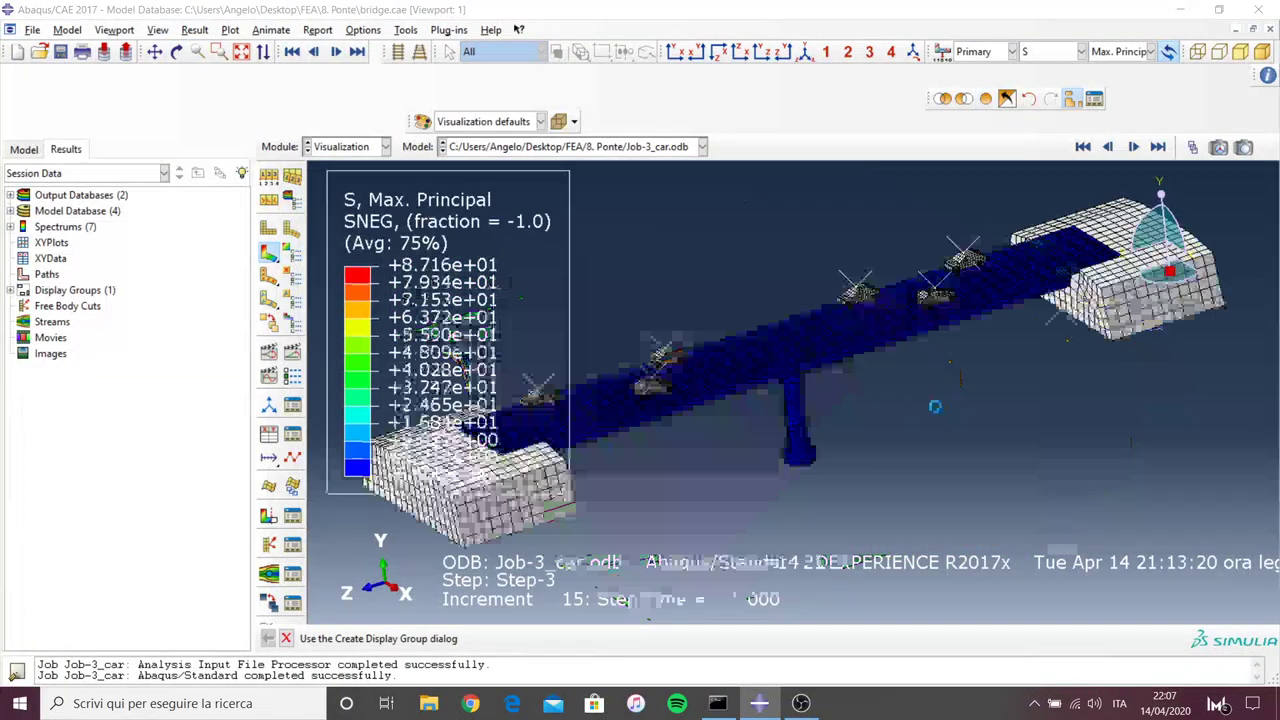
Show only the deck segment near the pier and orbit to inspect its stresses
scroll(669, 418, down, 2)
scroll(681, 409, down, 2)
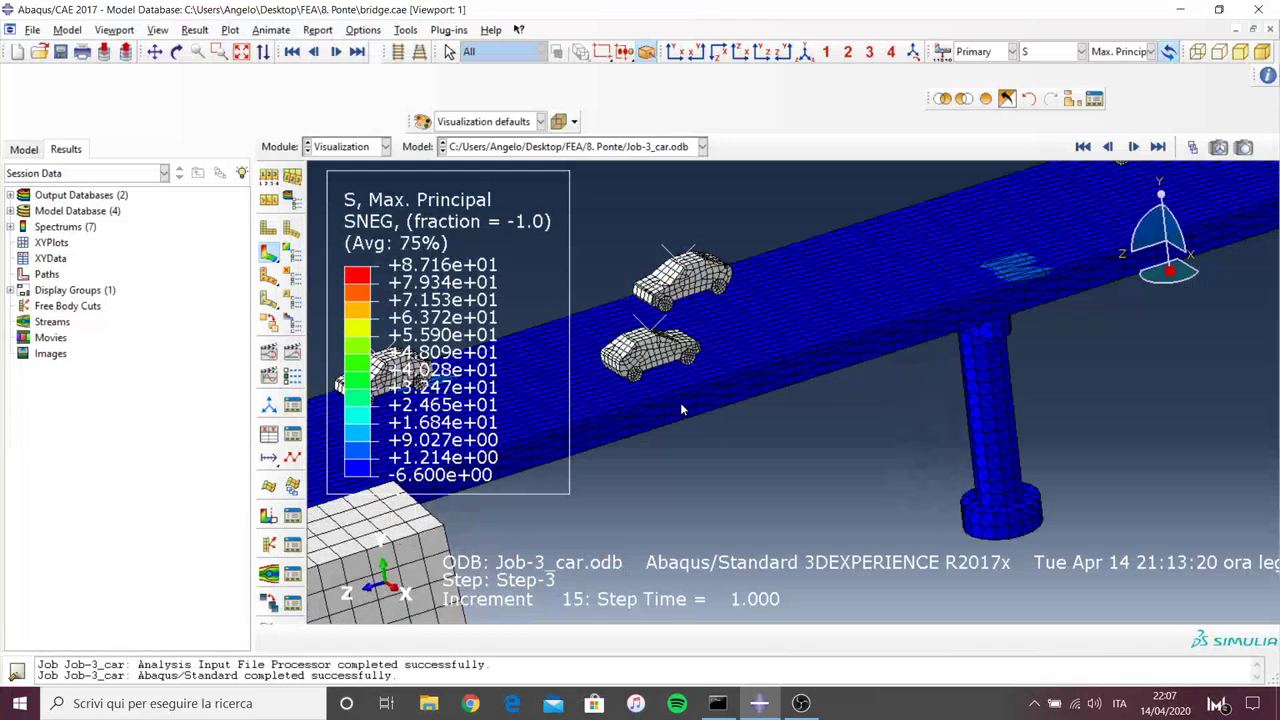
click(945, 99)
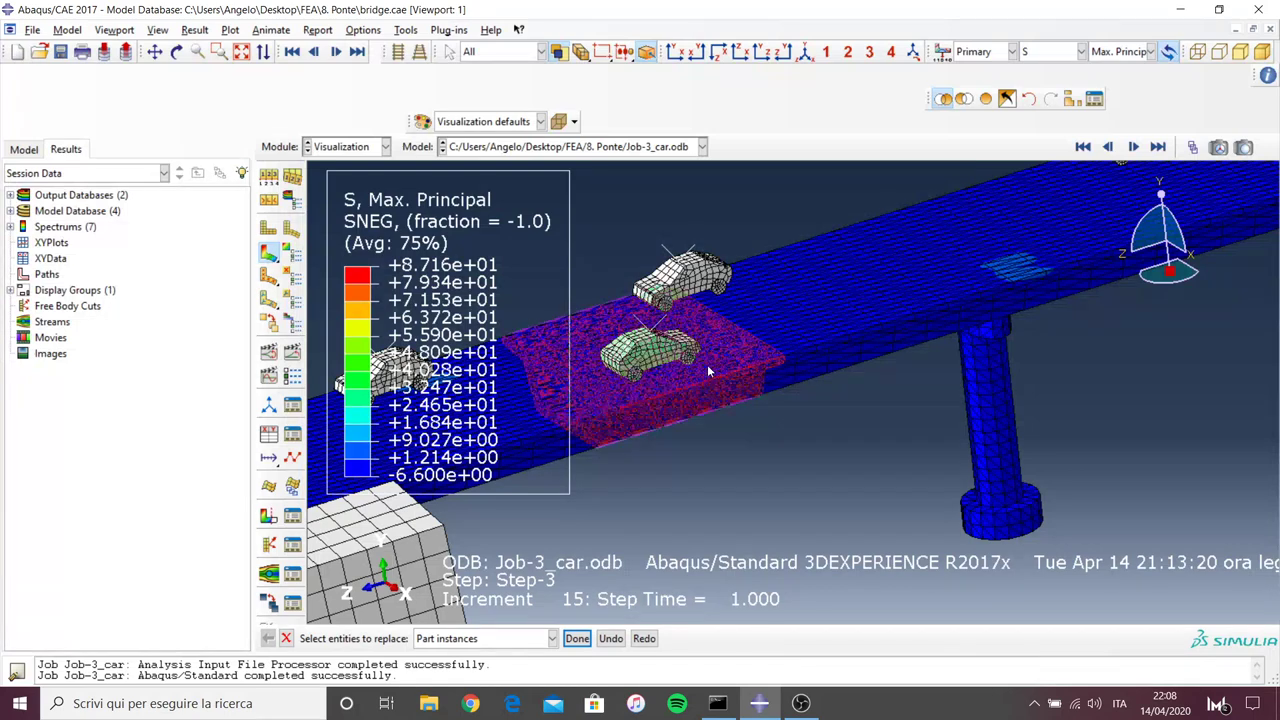
click(745, 390)
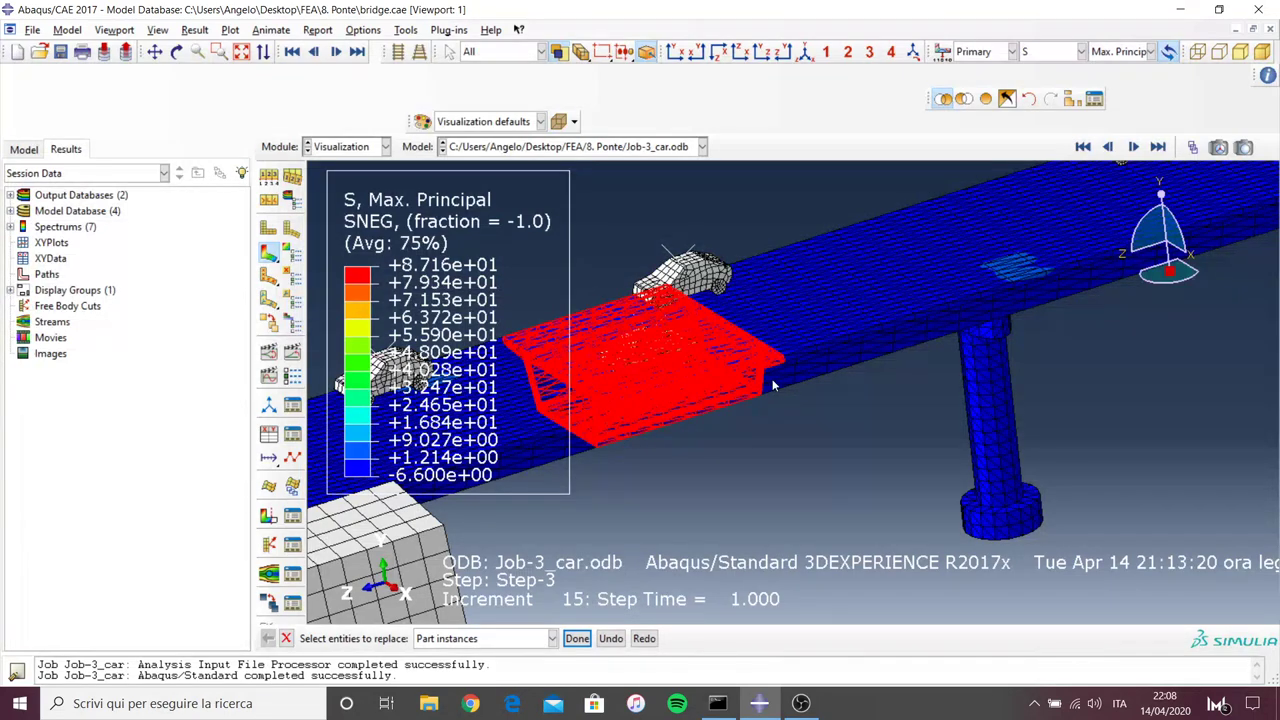
middle_click(730, 405)
mouse_move(658, 458)
mouse_down()
mouse_move(752, 336)
mouse_move(732, 288)
mouse_move(677, 312)
mouse_move(851, 425)
mouse_move(678, 462)
mouse_move(1017, 108)
mouse_up()
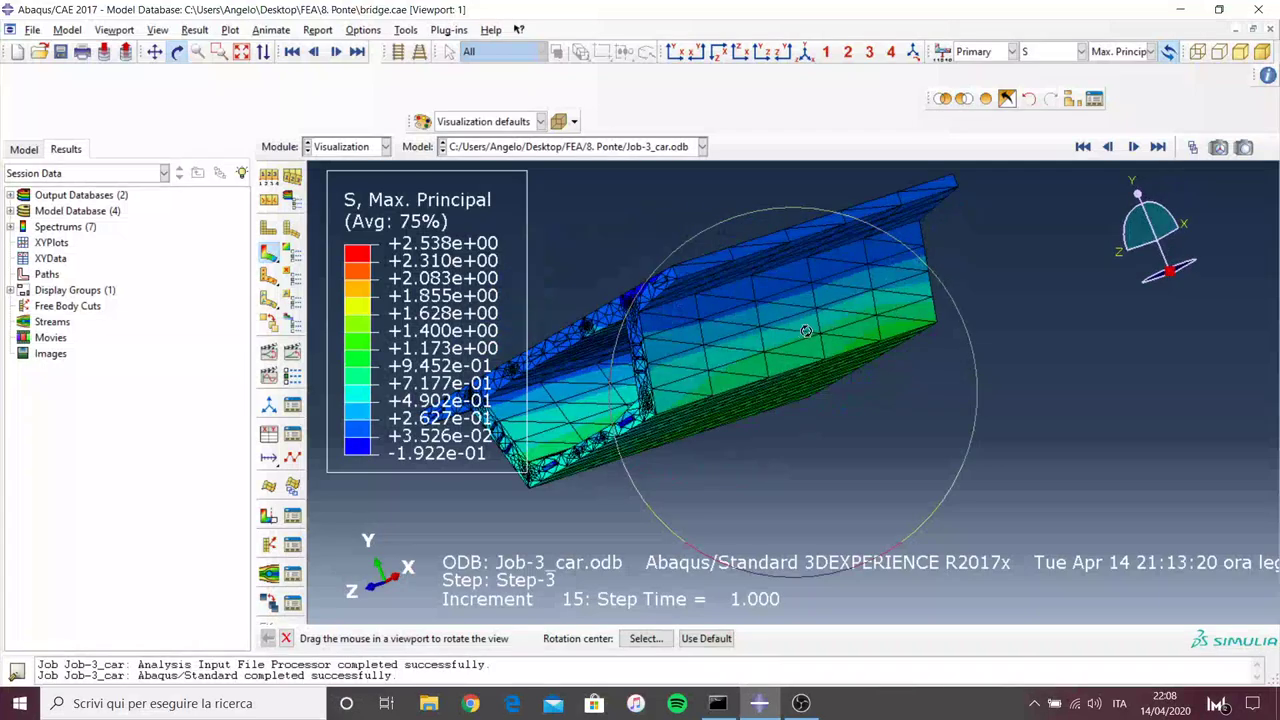
Bring back the whole bridge, peaking at 87.16, and view it from the side
click(985, 98)
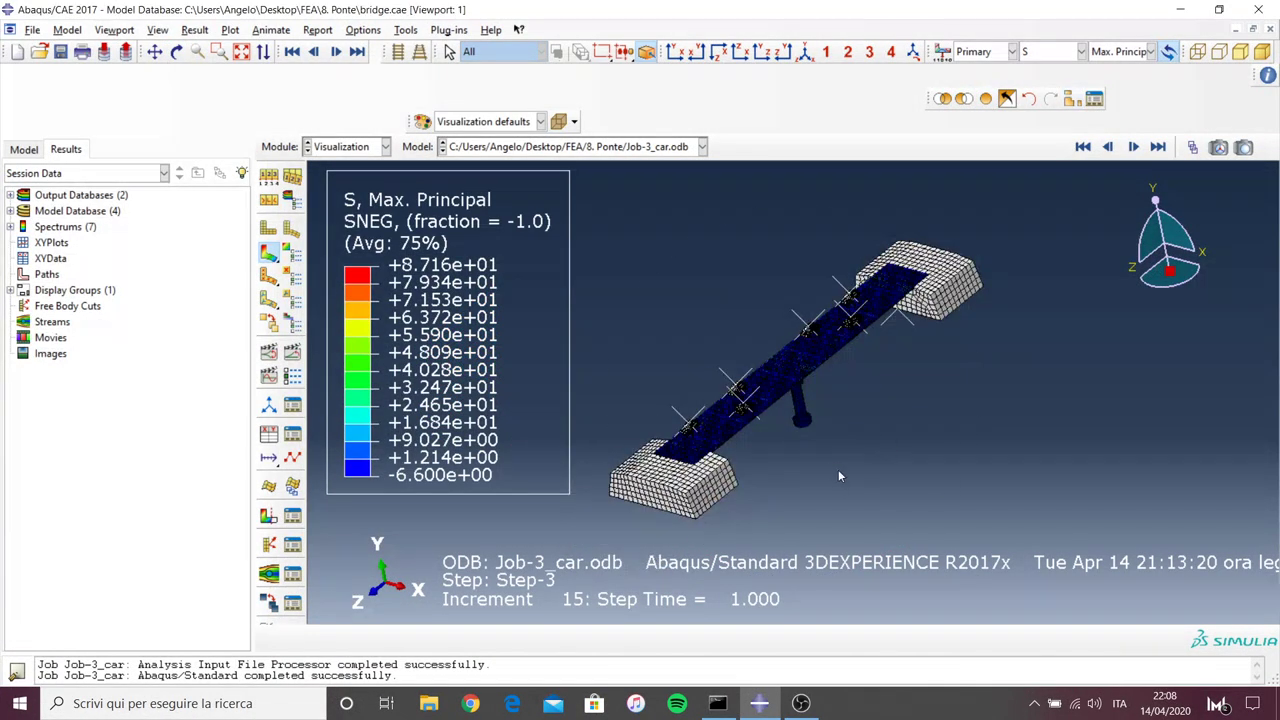
mouse_move(840, 476)
ctrl+alt+mouse_down()
mouse_move(846, 322)
mouse_move(858, 383)
ctrl+alt+mouse_up()
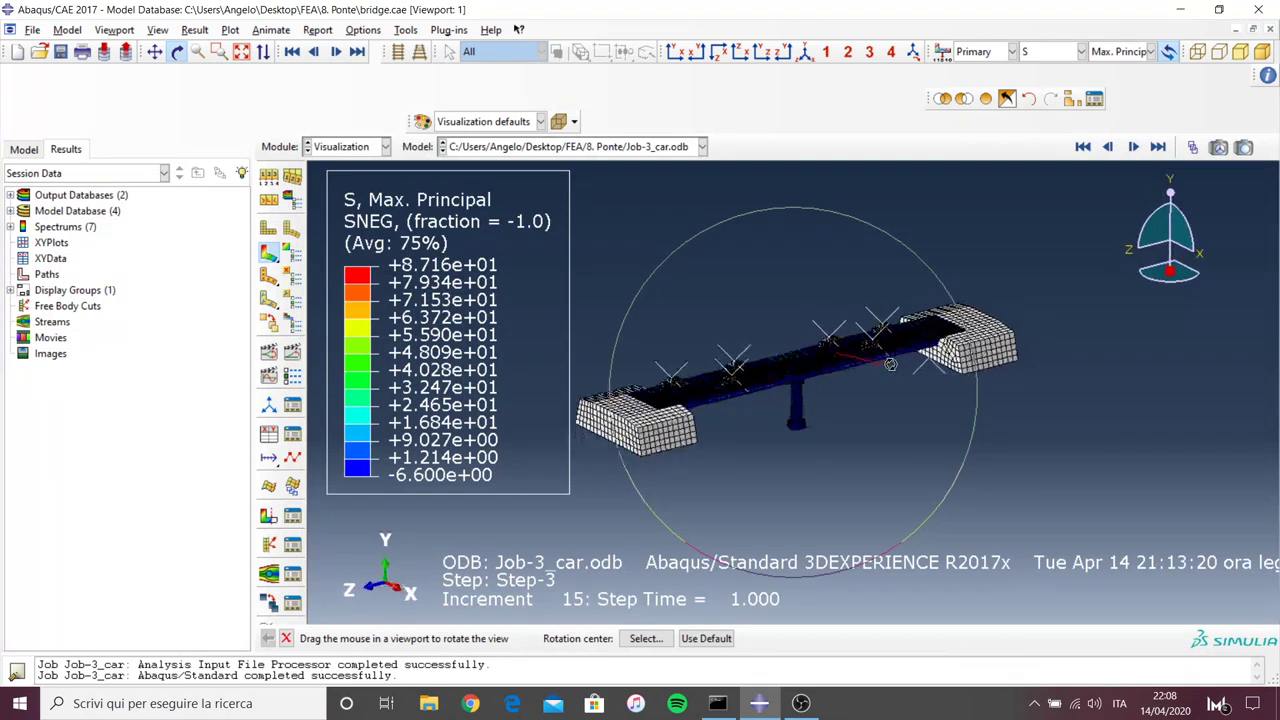
key(Escape)
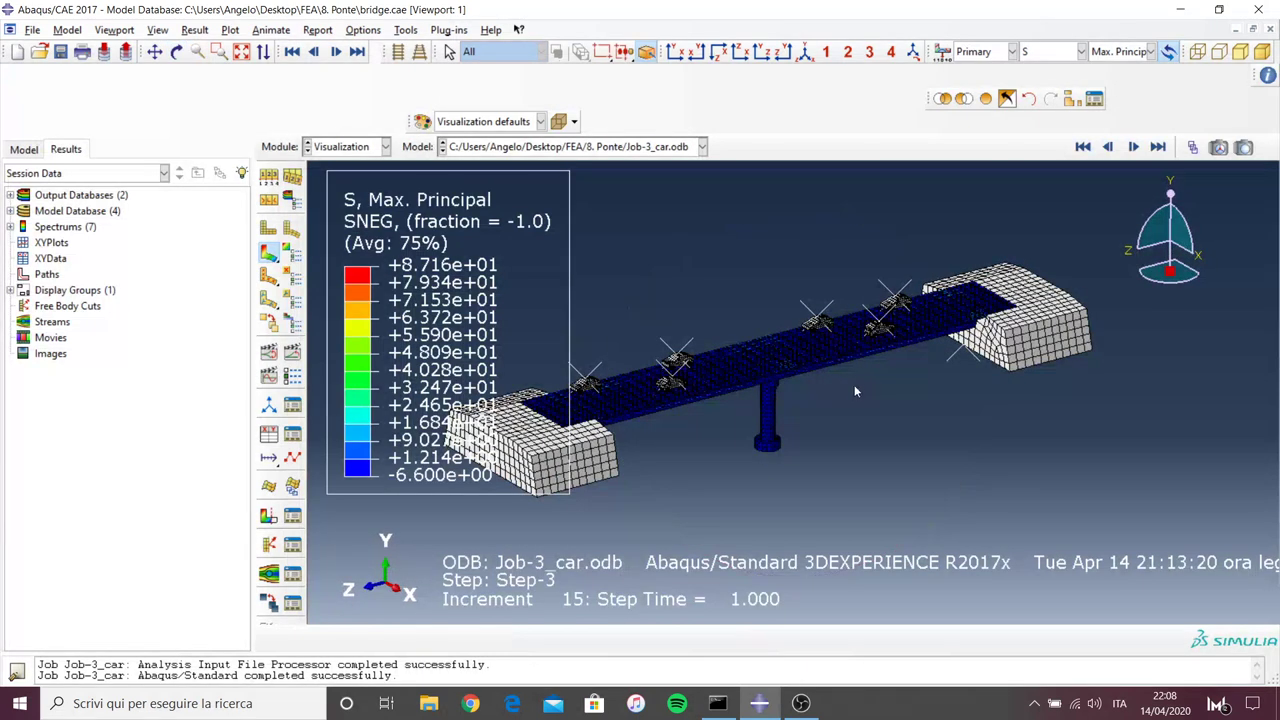